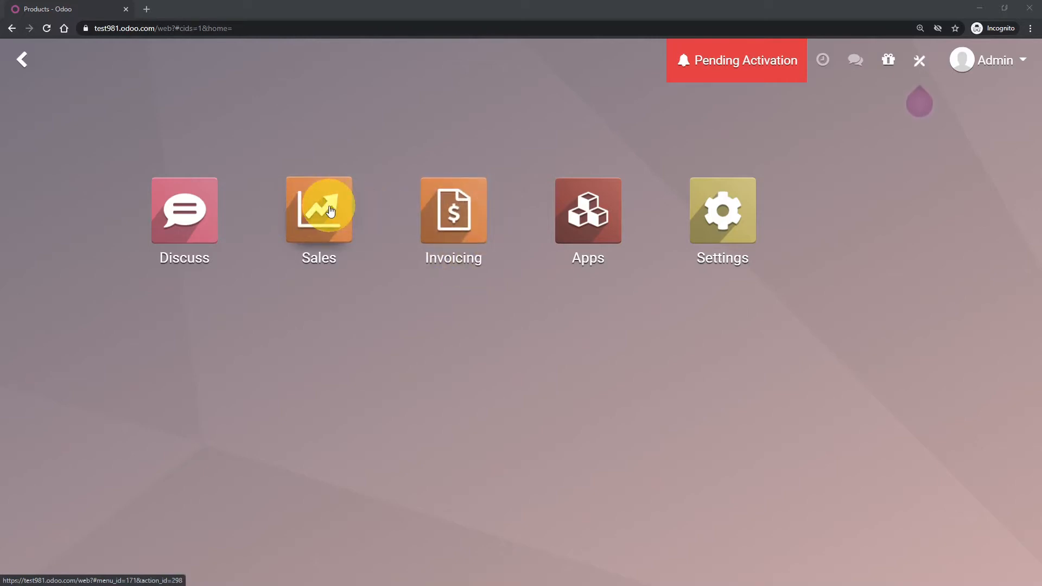
Create a new product in the Sales app and name it "My first product"
left_click(330, 210)
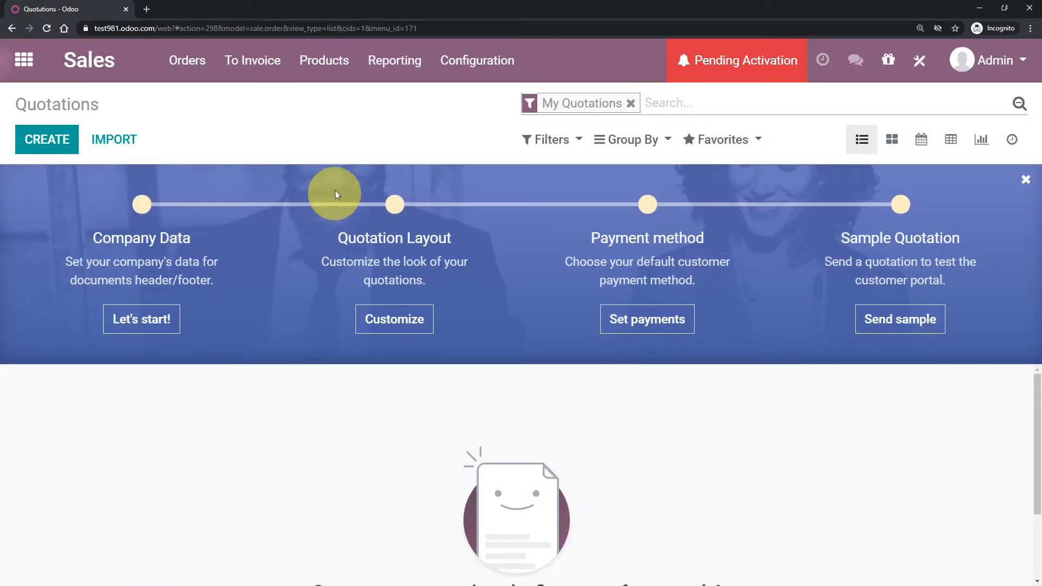
left_click(326, 62)
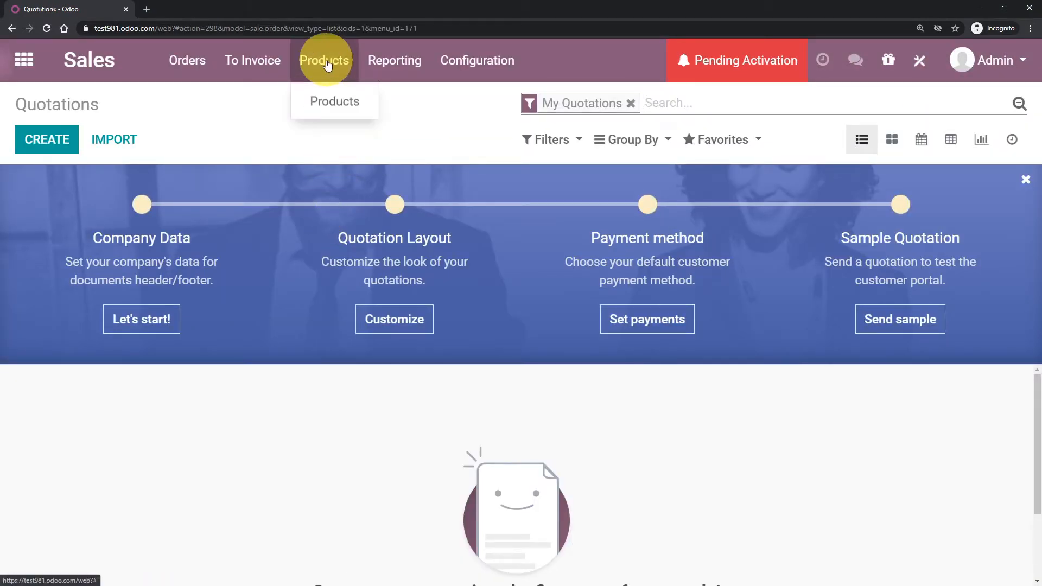
left_click(337, 103)
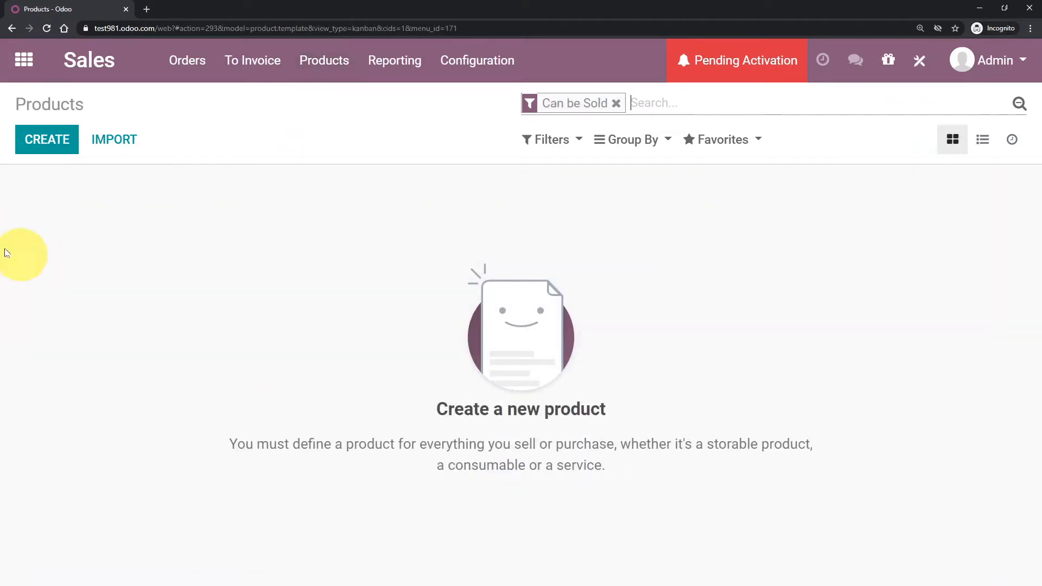
left_click(54, 144)
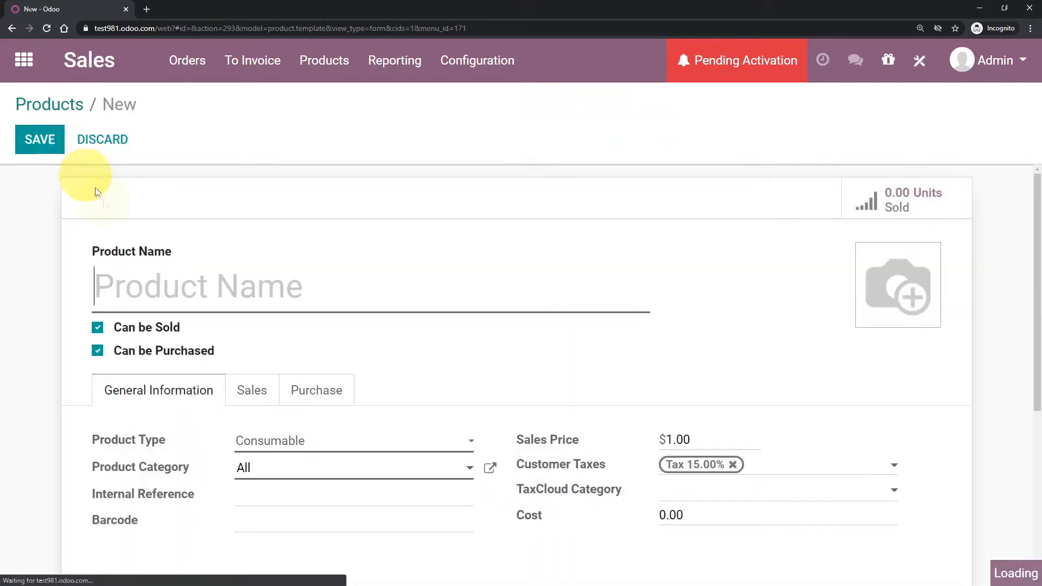
type("M")
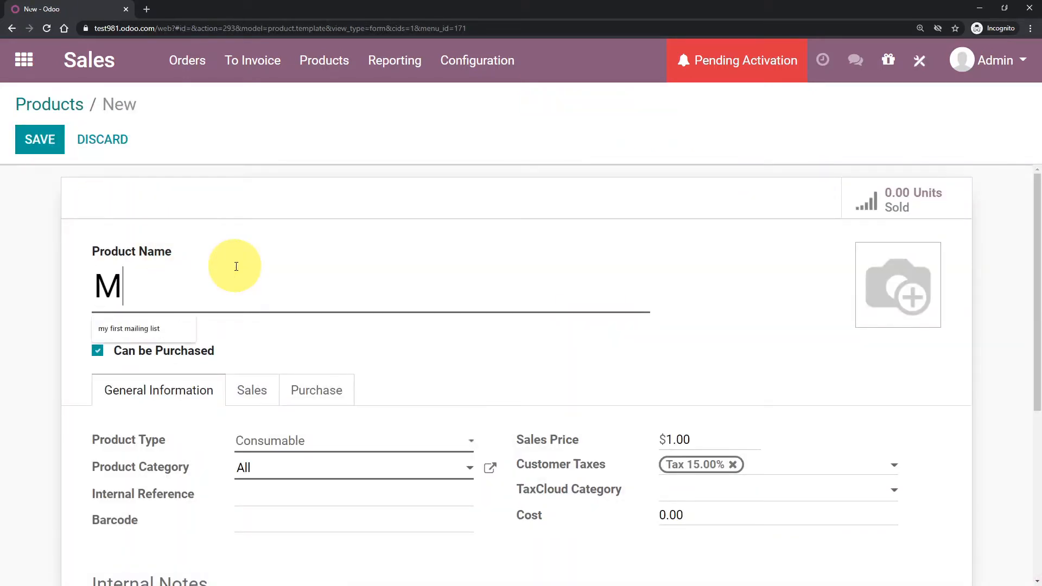
type("y first product")
Set the product's sales price to $100.00 and save the product
scroll(326, 283, "down", 3)
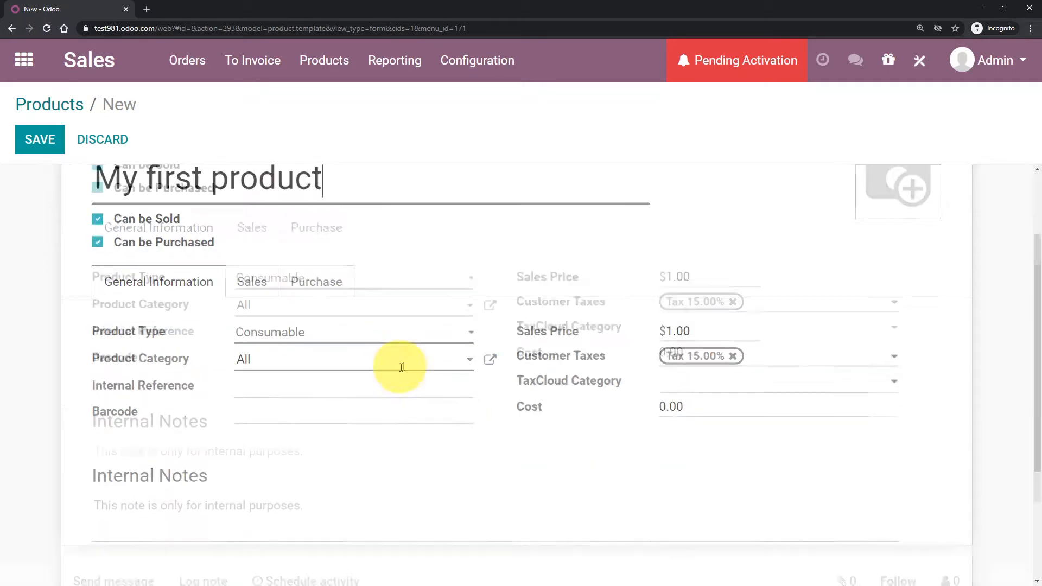
left_click(673, 276)
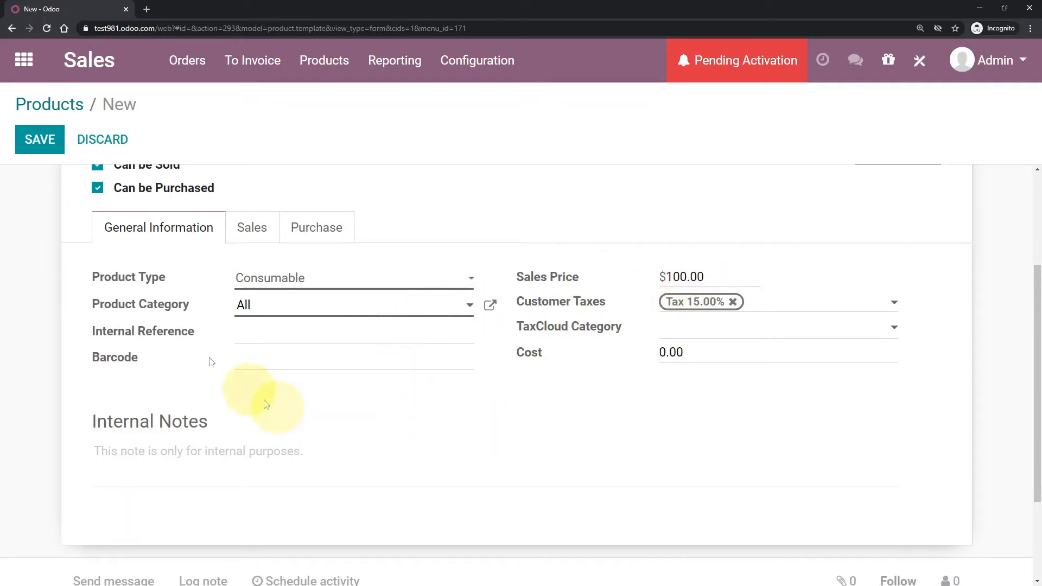
left_click(38, 147)
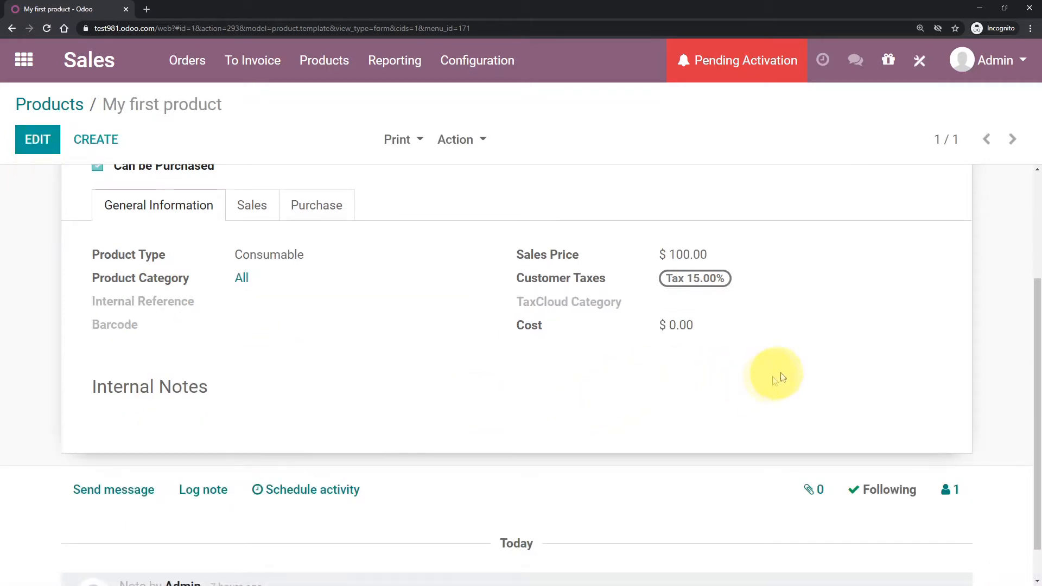
Open the product form in Studio and add a Monetary field between Customer Taxes and TaxCloud Category
scroll(792, 366, "up", 3)
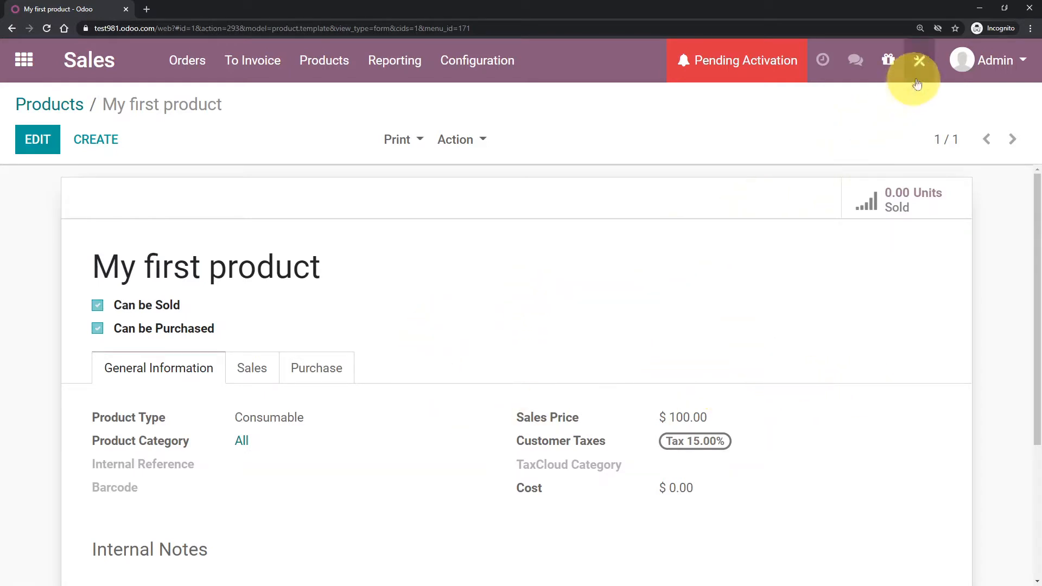
left_click(921, 62)
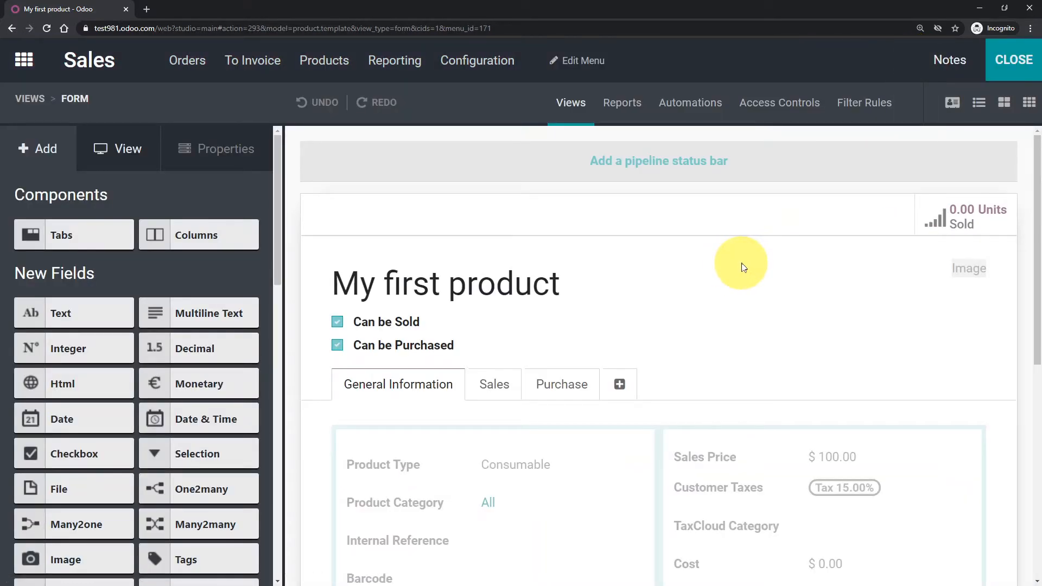
scroll(742, 266, "down", 4)
scroll(765, 282, "up", 1)
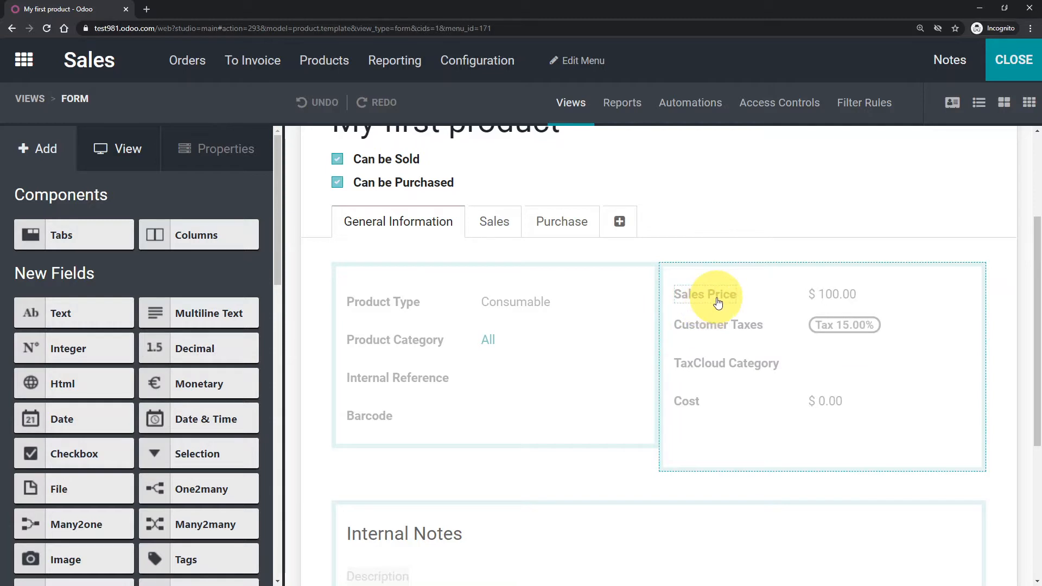
mouse_move(718, 302)
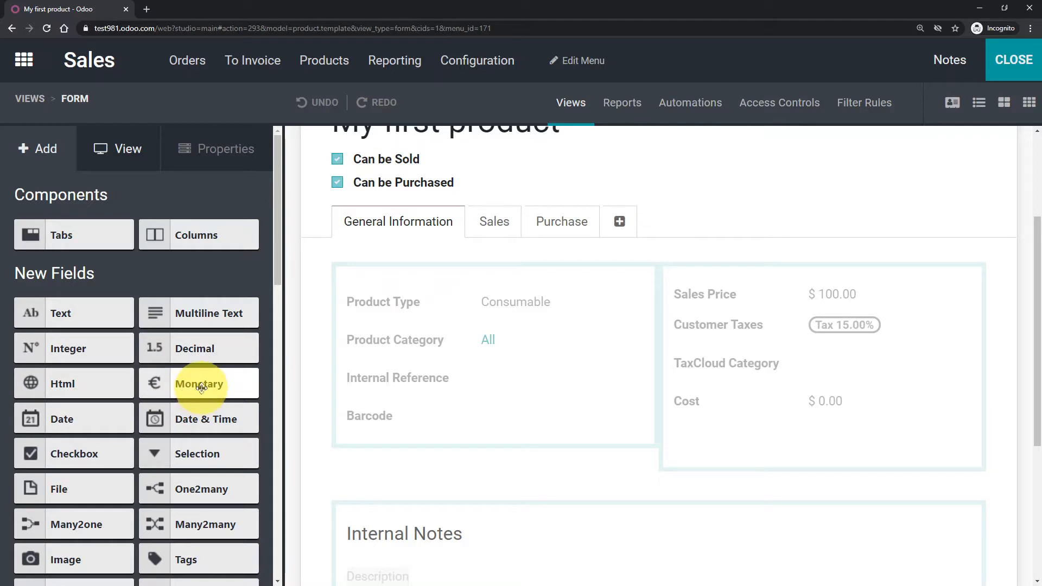
left_click_drag(205, 383, 746, 362)
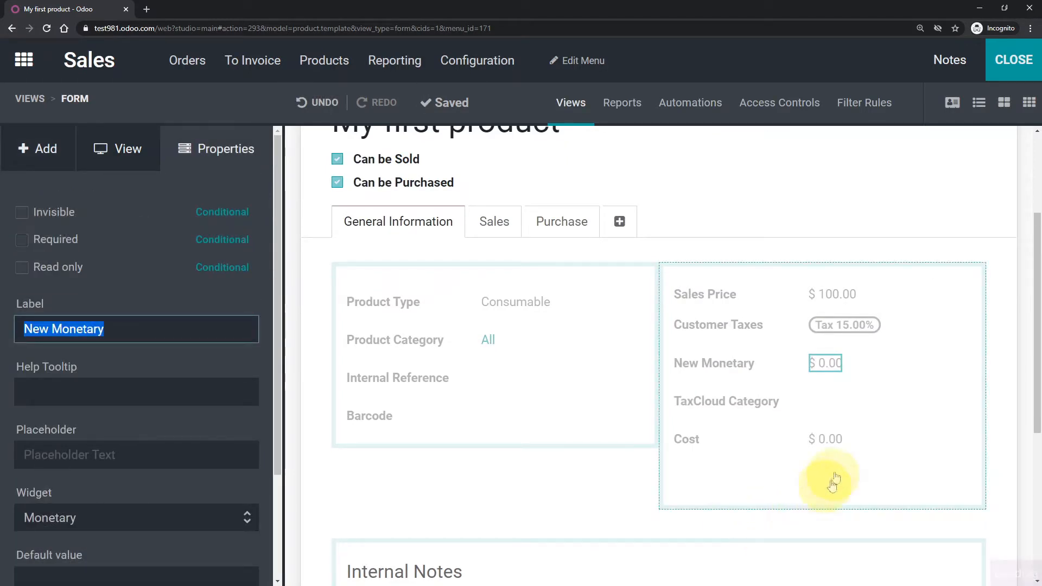
Label the new monetary field "Minimum price" and exit Studio back to the product form
double_click(149, 333)
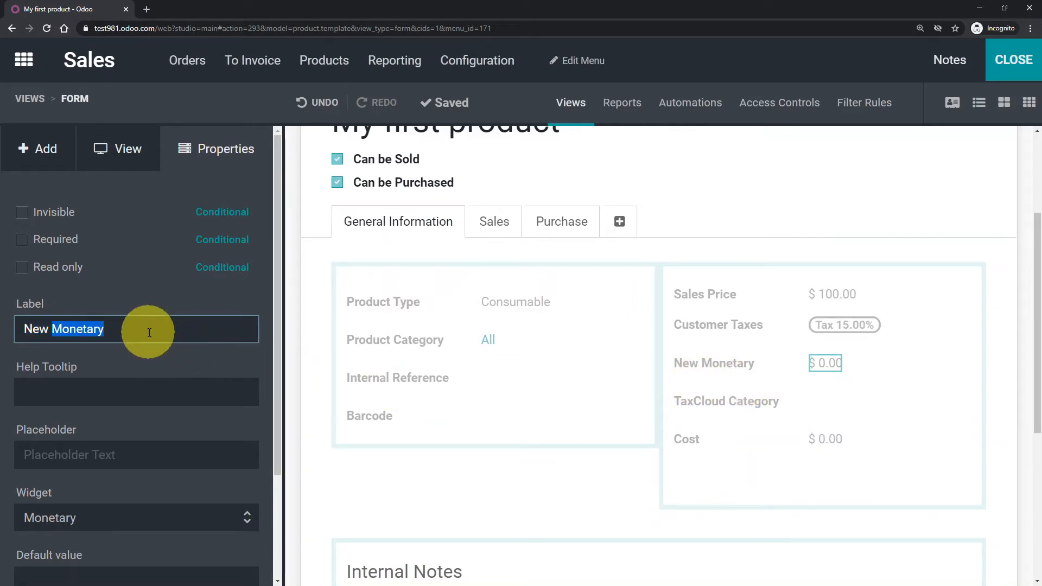
type("Minimum price")
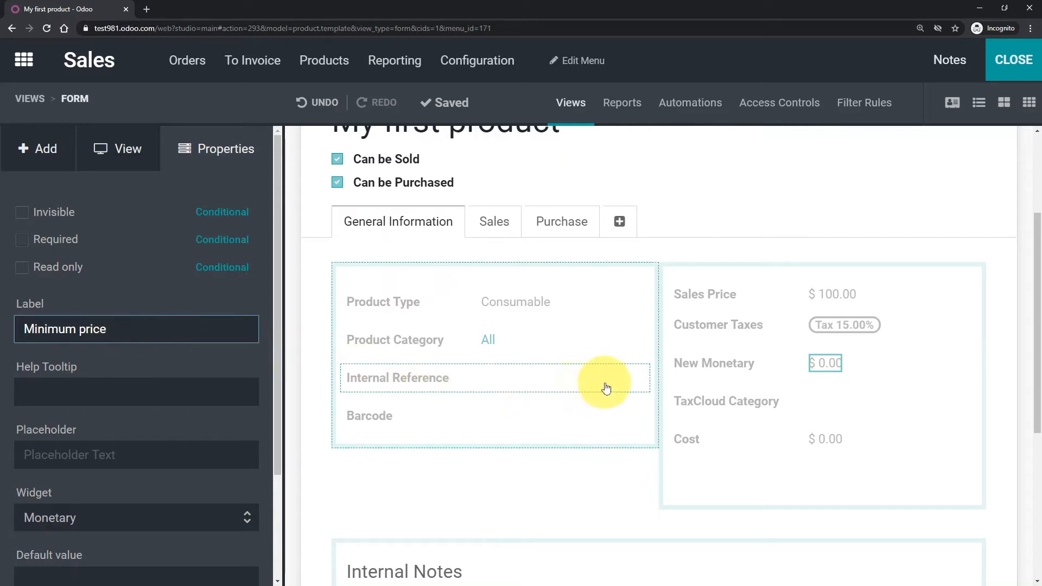
left_click(747, 222)
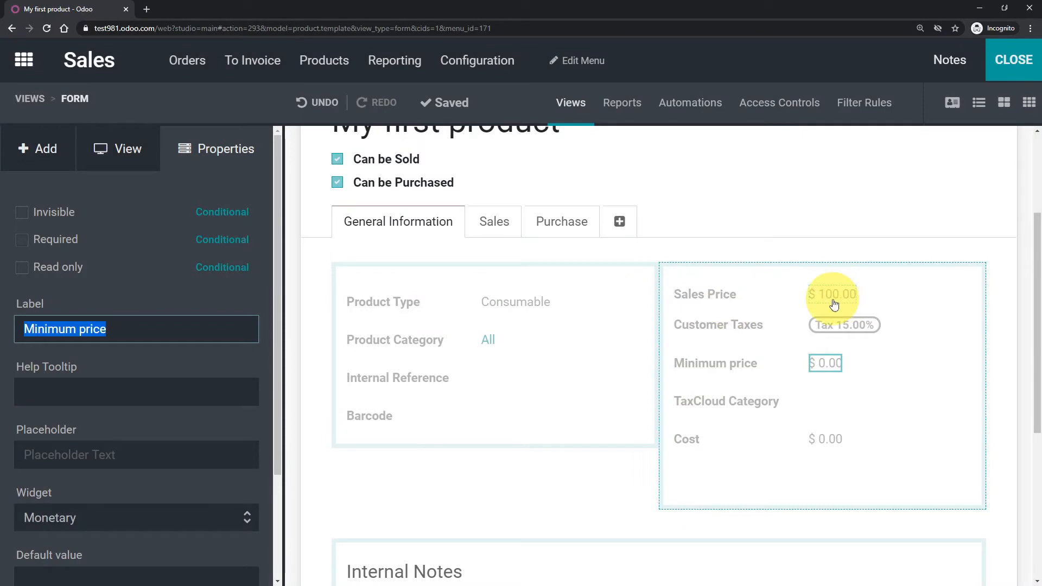
left_click(1007, 72)
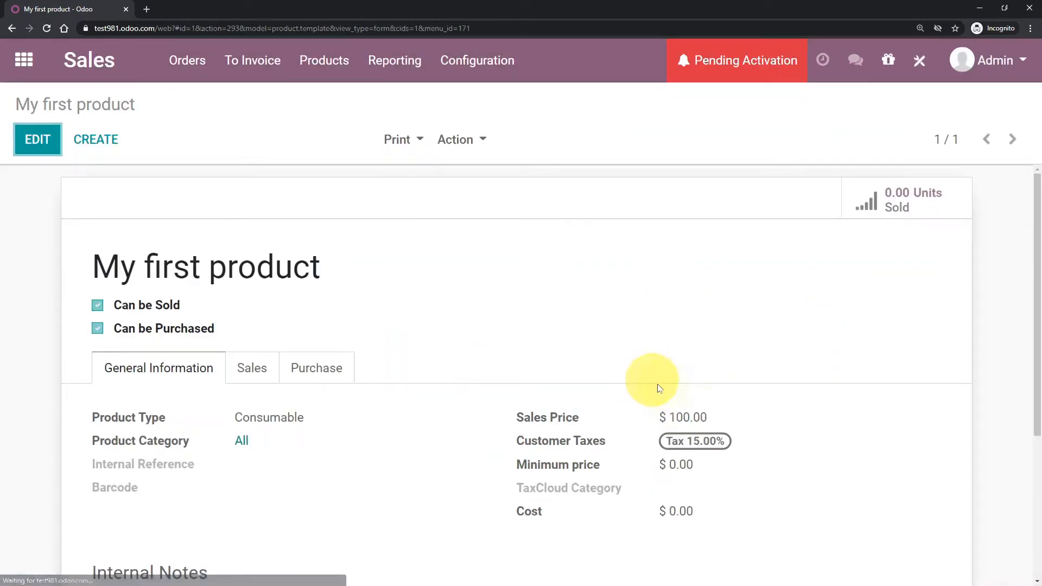
scroll(659, 389, "down", 3)
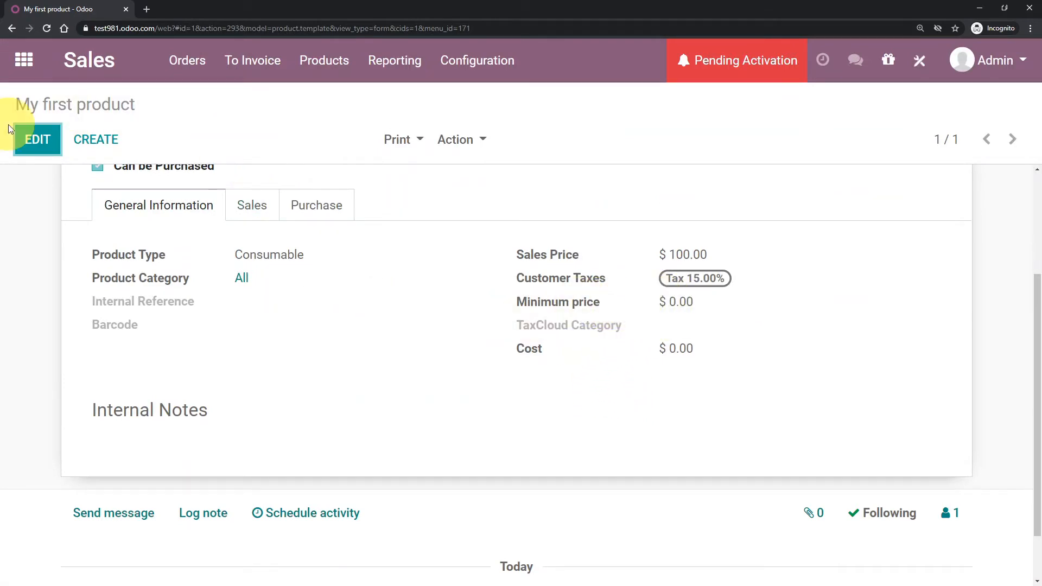
Activate the standard developer mode from the Developer Tools section of the general settings
left_click(23, 59)
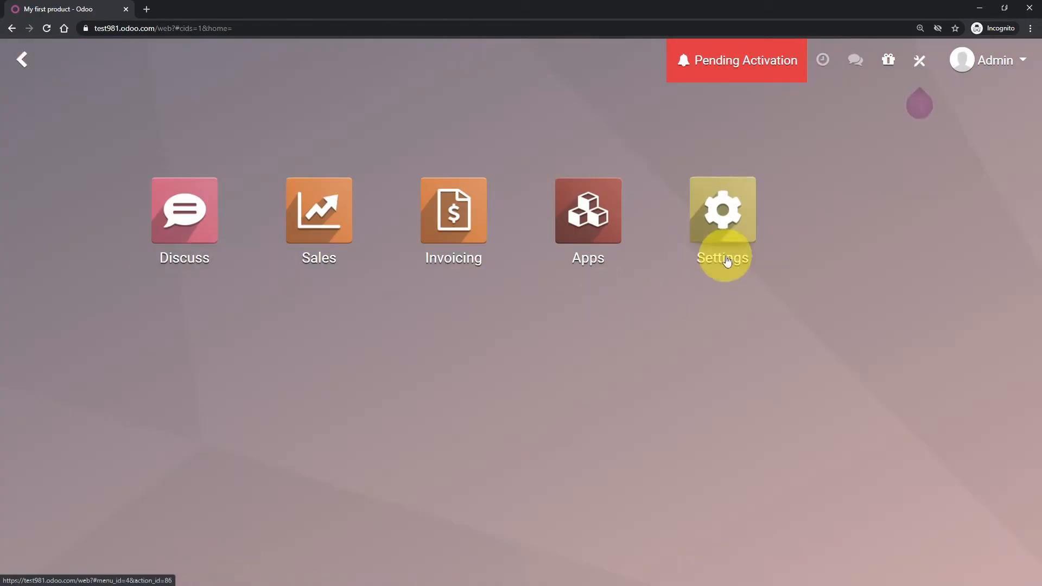
left_click(723, 237)
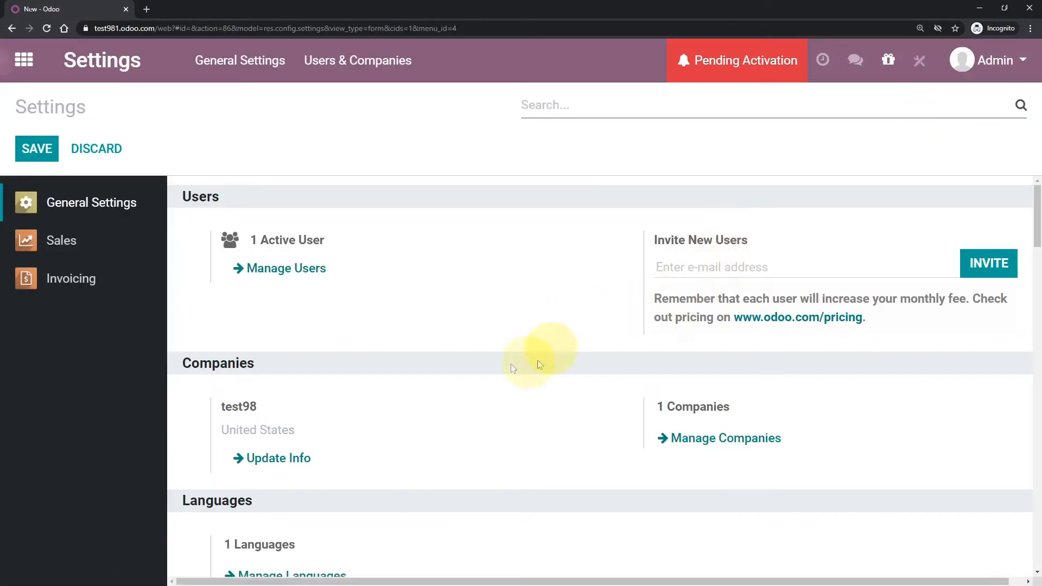
scroll(489, 364, "down", 3)
scroll(502, 355, "down", 2)
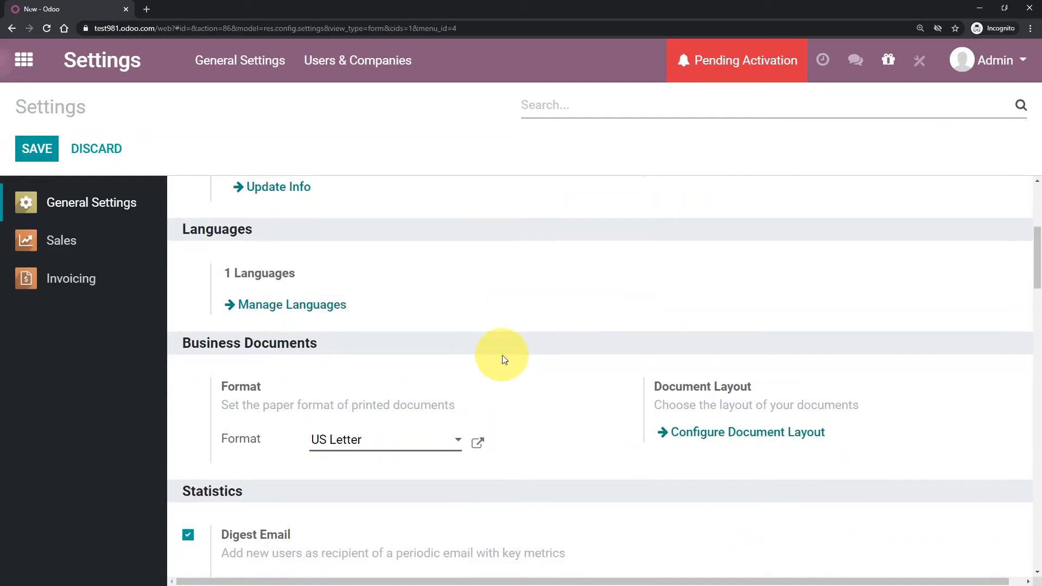
scroll(554, 403, "down", 3)
scroll(554, 404, "down", 5)
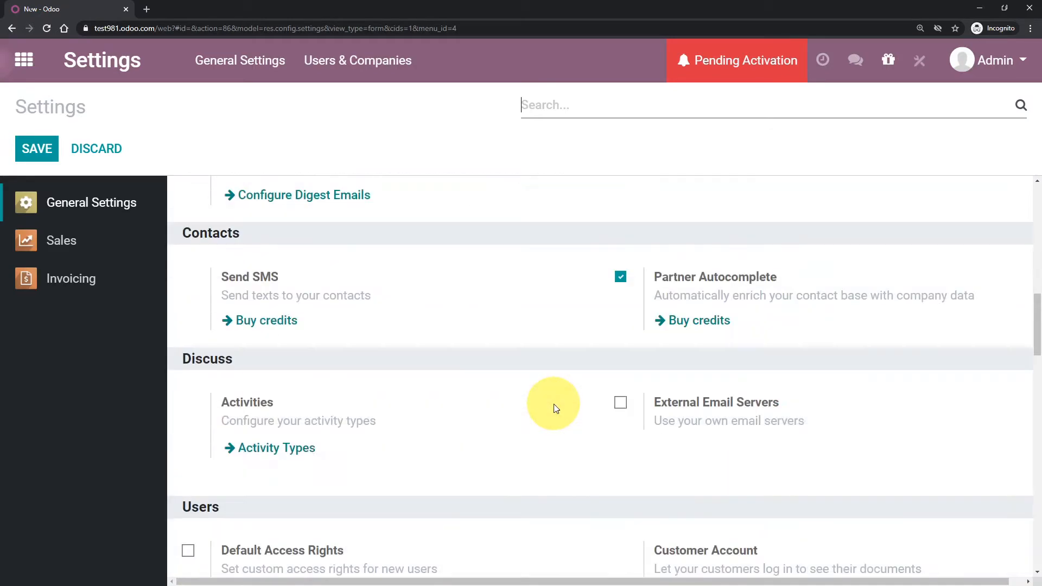
scroll(571, 403, "down", 10)
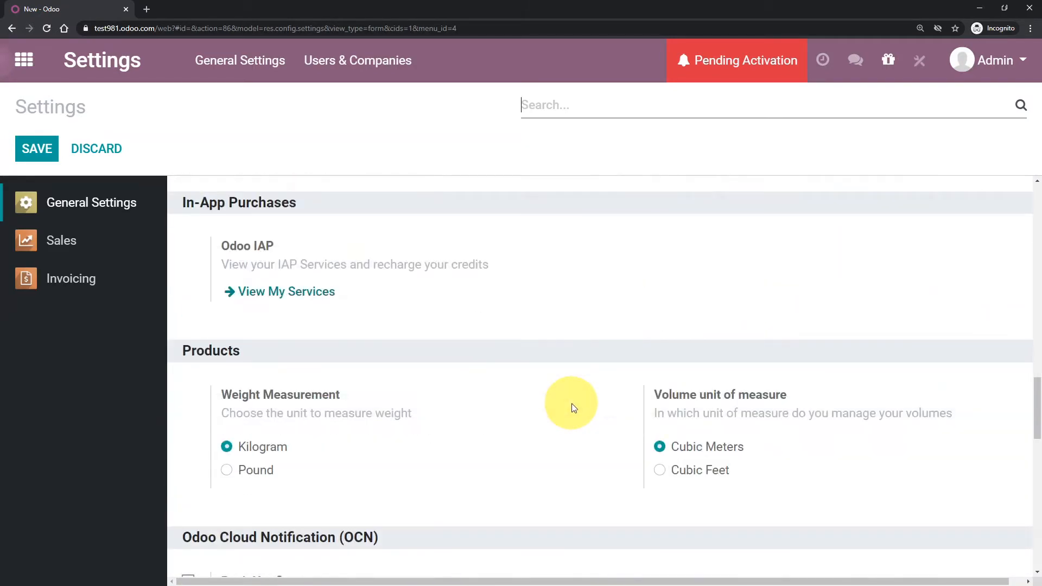
scroll(572, 403, "down", 15)
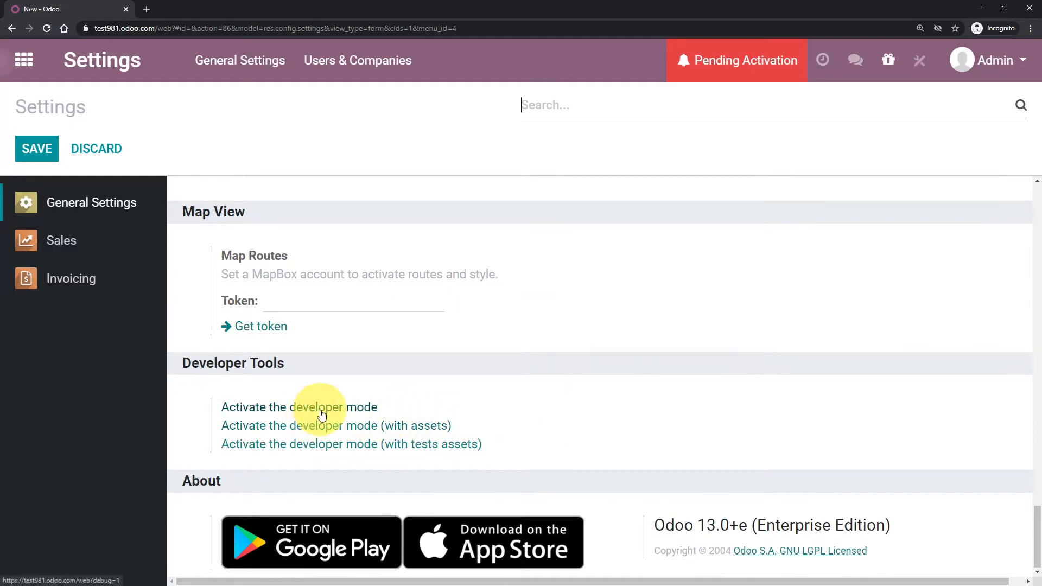
left_click(322, 414)
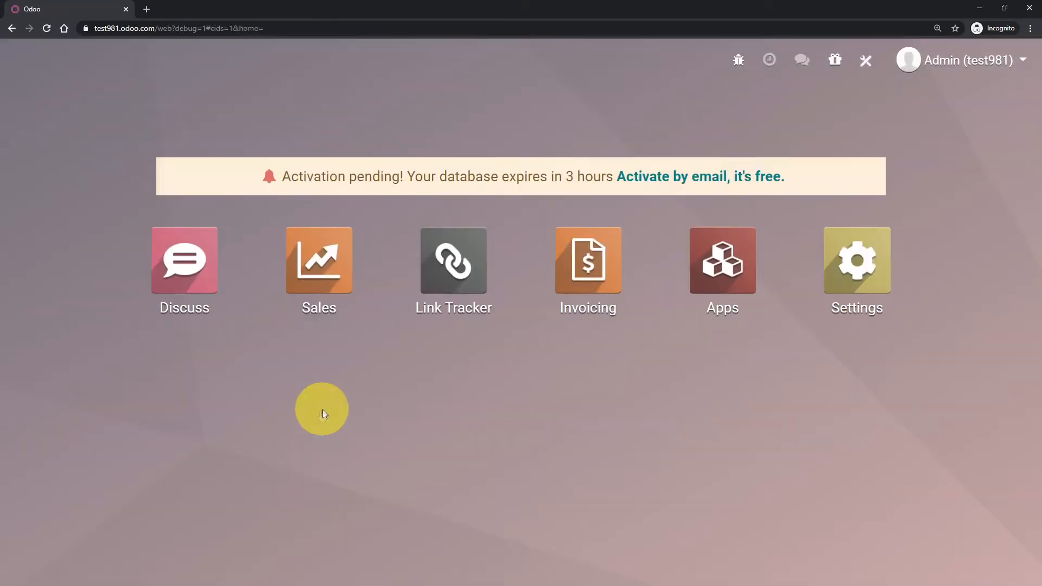
Check the Developer Tools section in the general settings
left_click(870, 281)
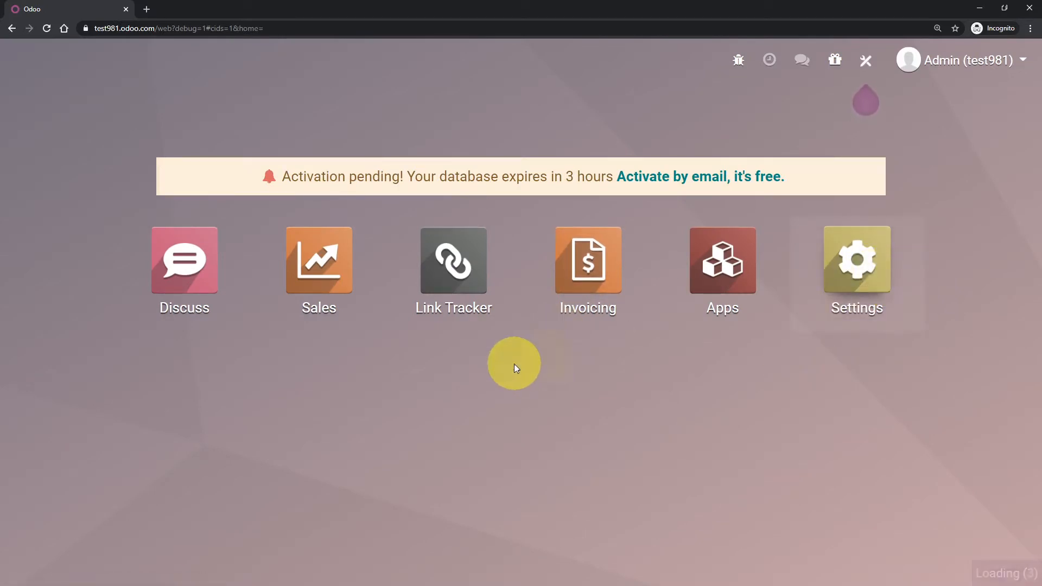
scroll(516, 365, "down", 15)
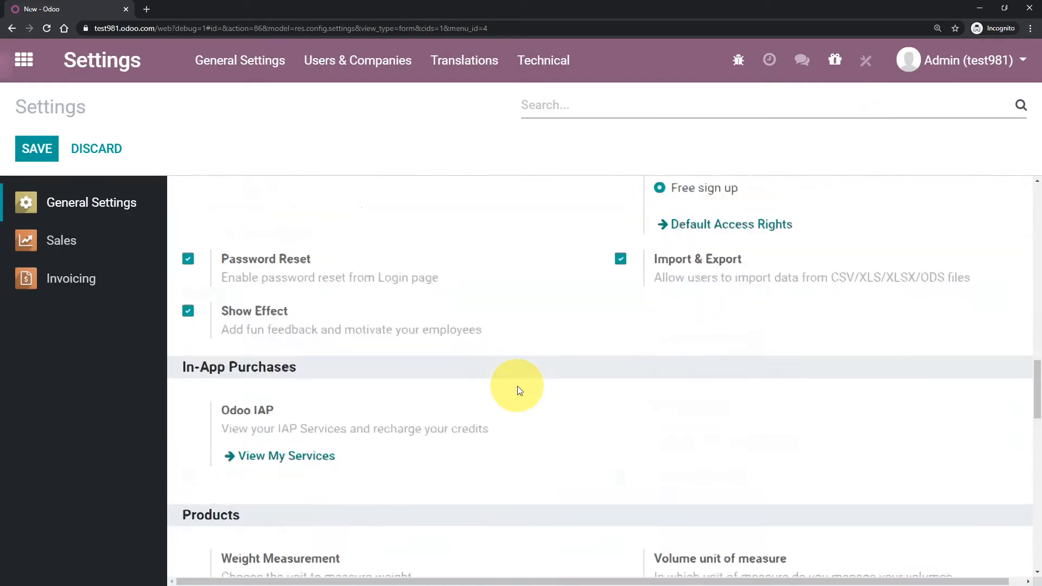
scroll(517, 386, "down", 5)
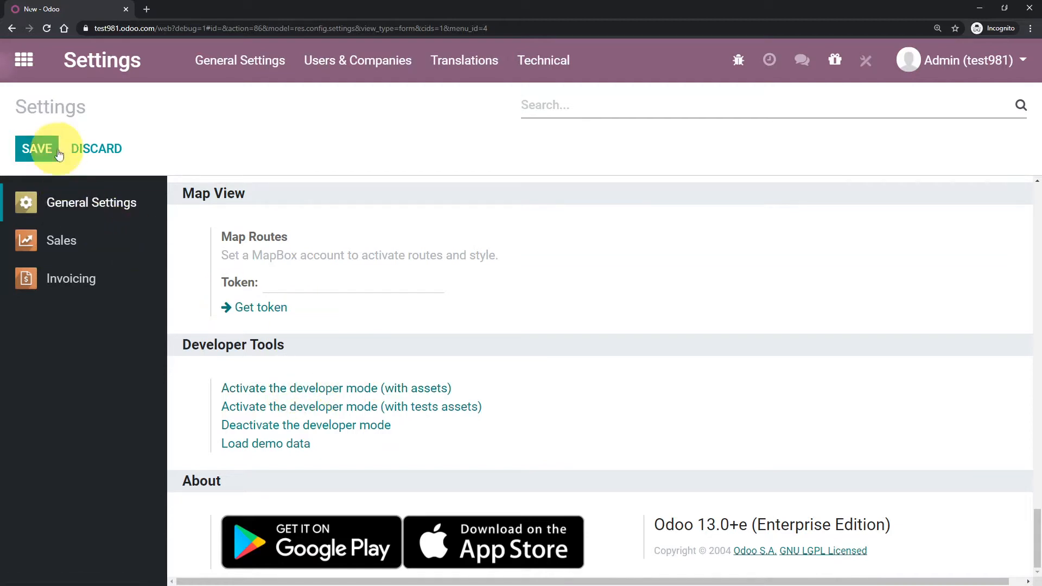
Open the product record "My first product" from the Sales product list at its General Information fields
left_click(24, 64)
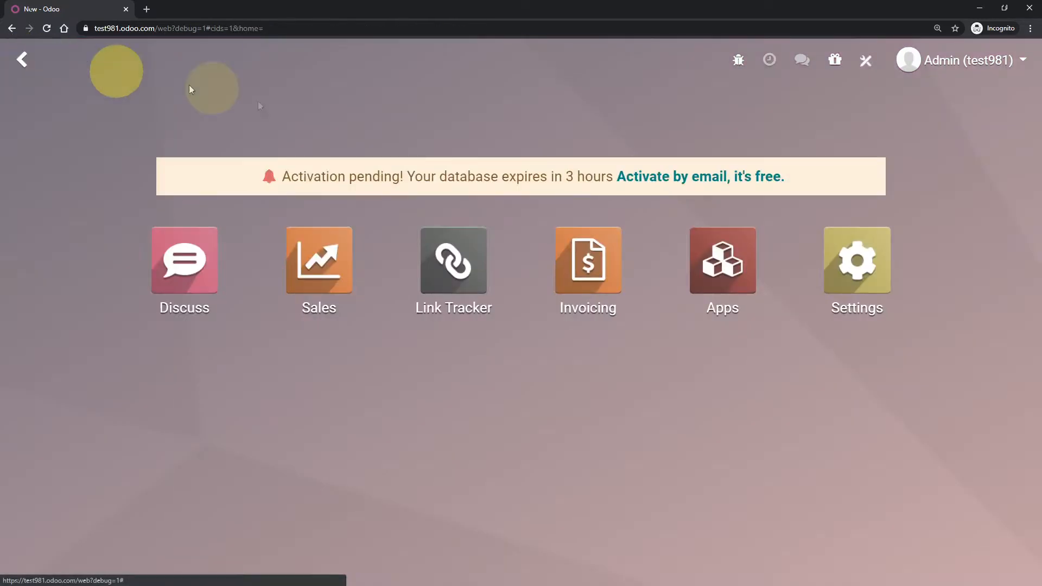
left_click(328, 277)
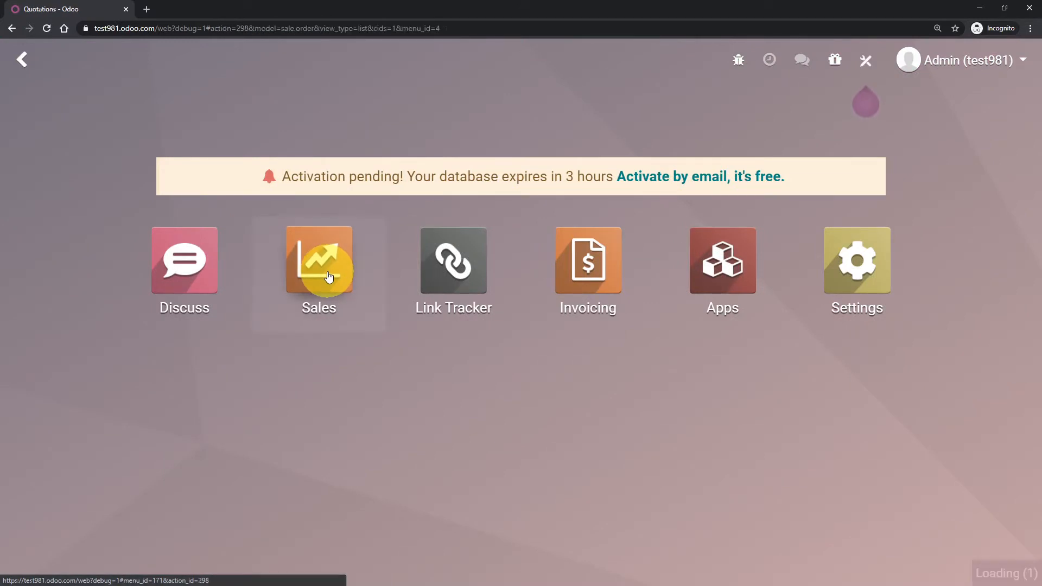
left_click(321, 62)
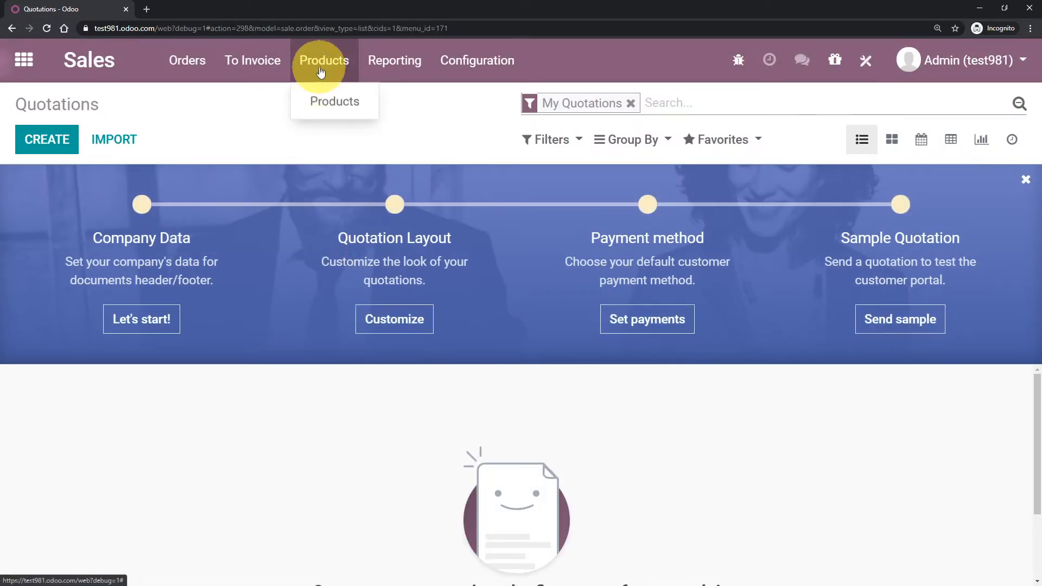
left_click(319, 102)
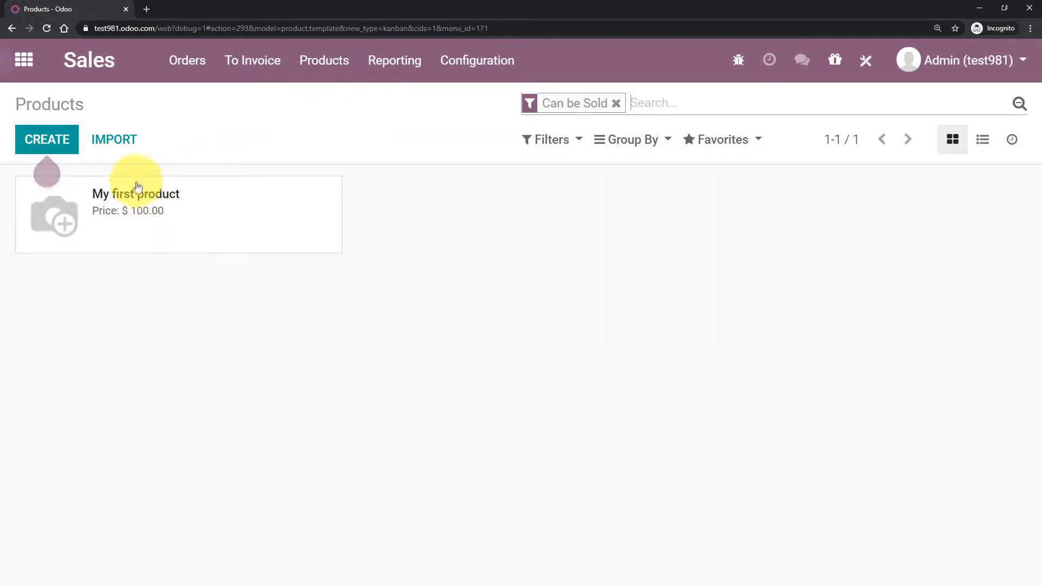
left_click(134, 197)
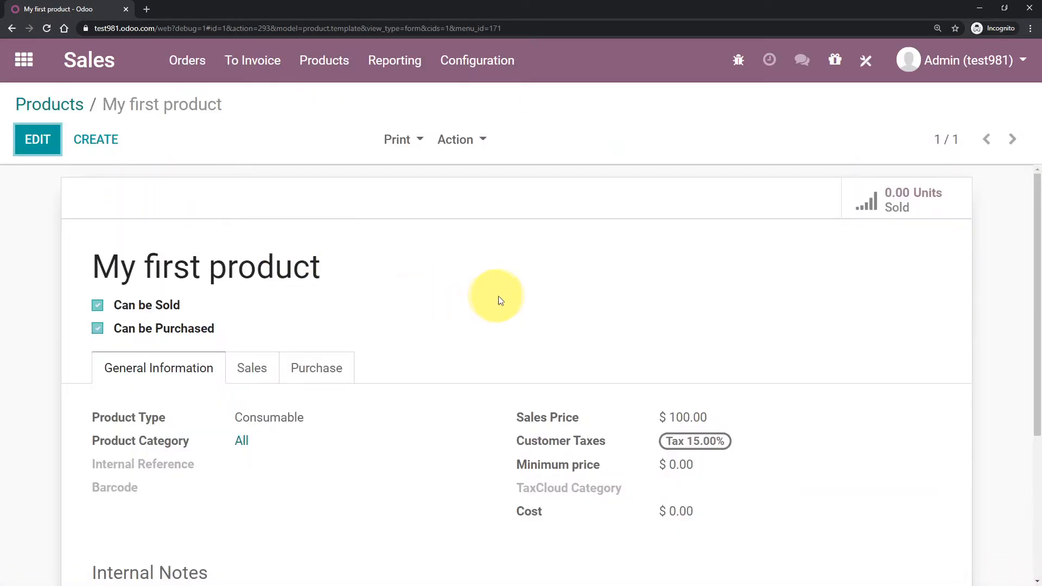
scroll(510, 299, "down", 1)
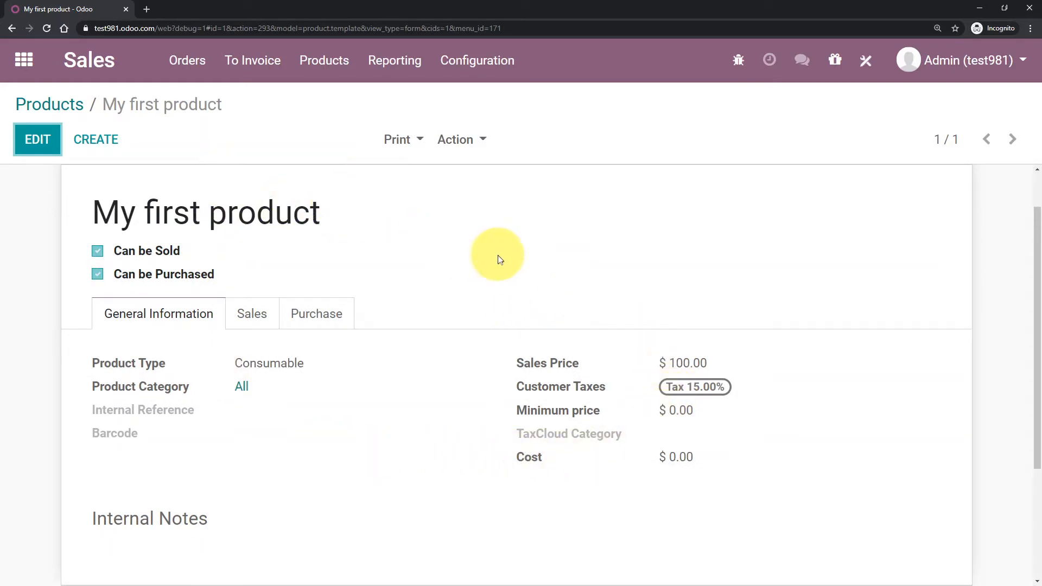
scroll(422, 315, "down", 1)
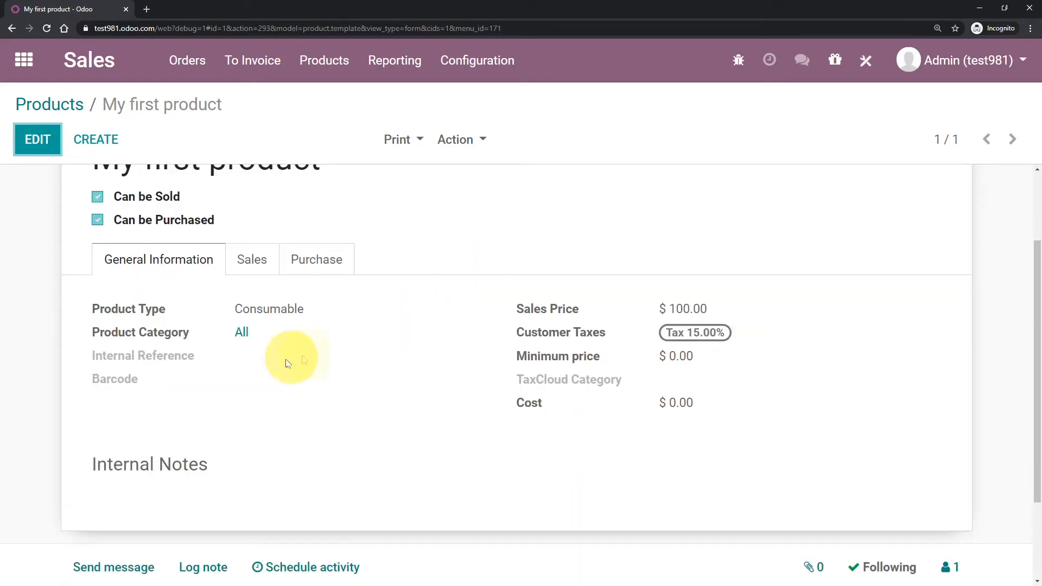
Examine the technical tooltips of the General Information fields, from Product Type through Sales Price and Minimum price
mouse_move(147, 310)
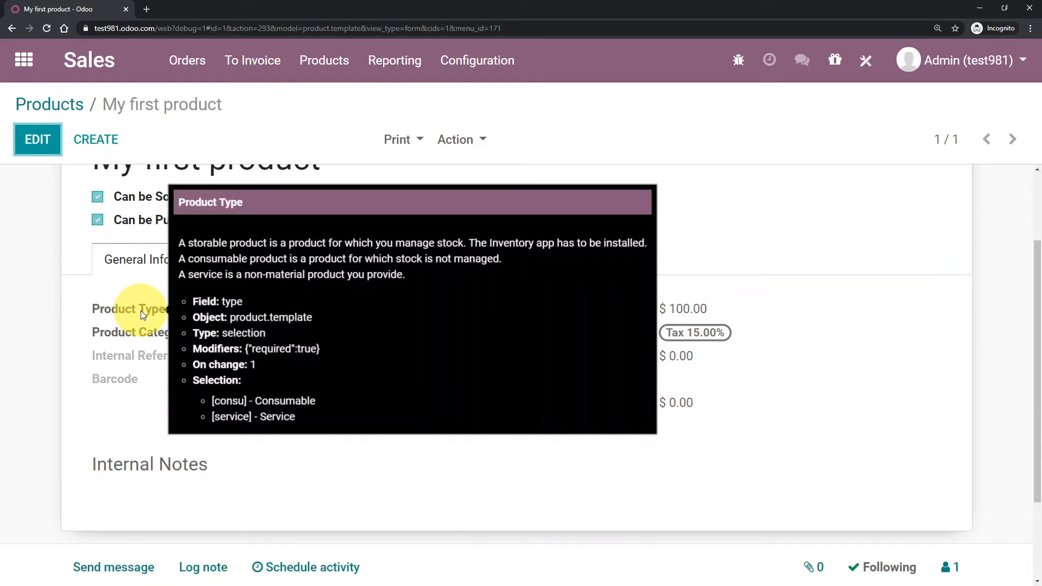
mouse_move(142, 335)
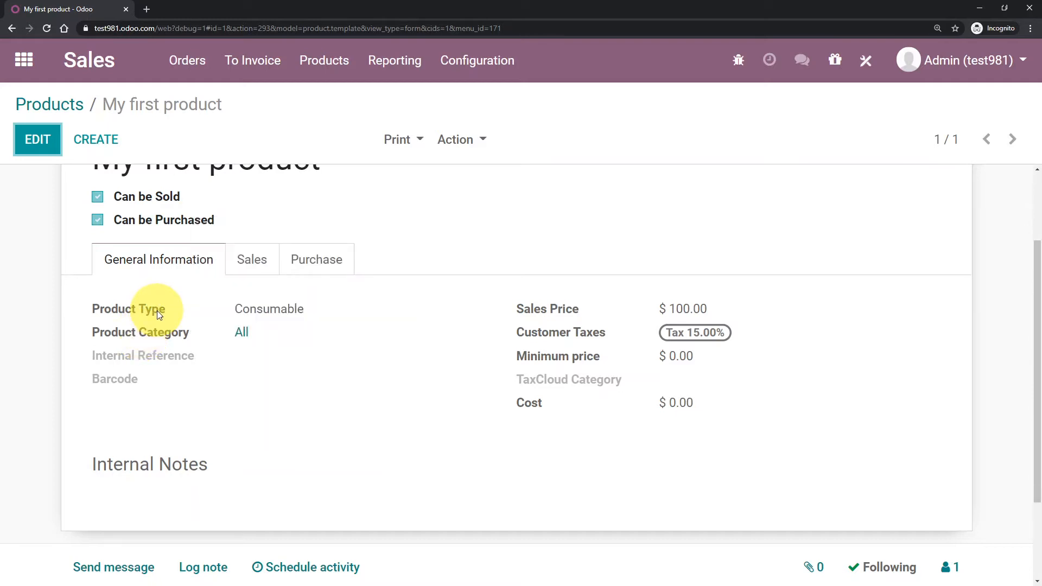
mouse_move(158, 310)
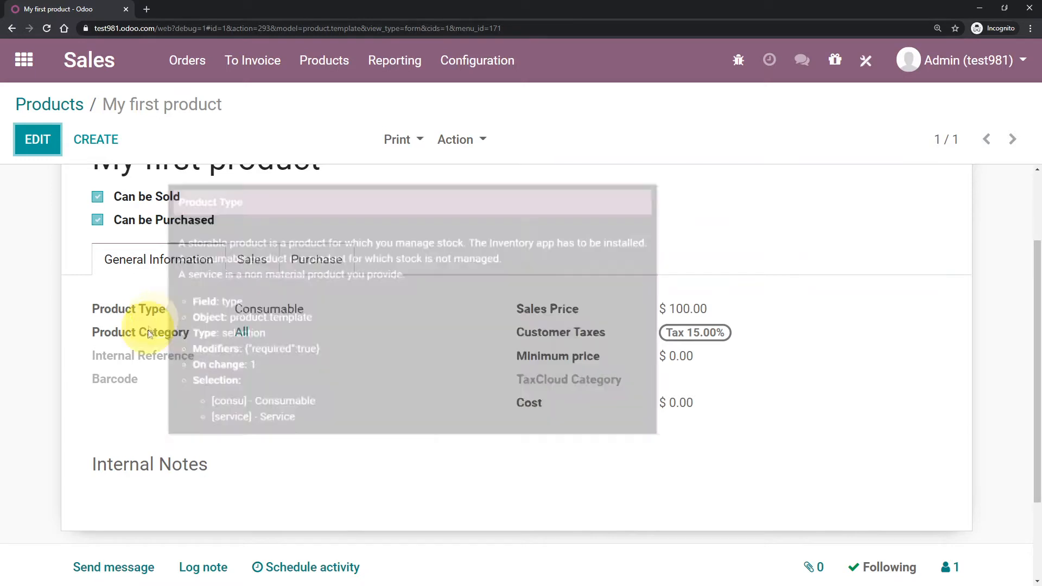
mouse_move(142, 356)
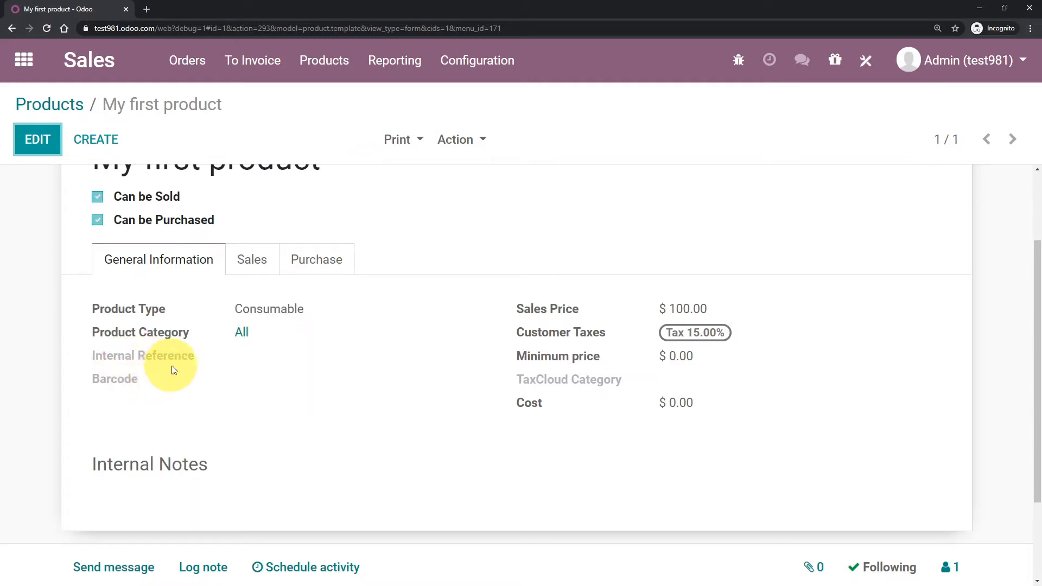
mouse_move(123, 384)
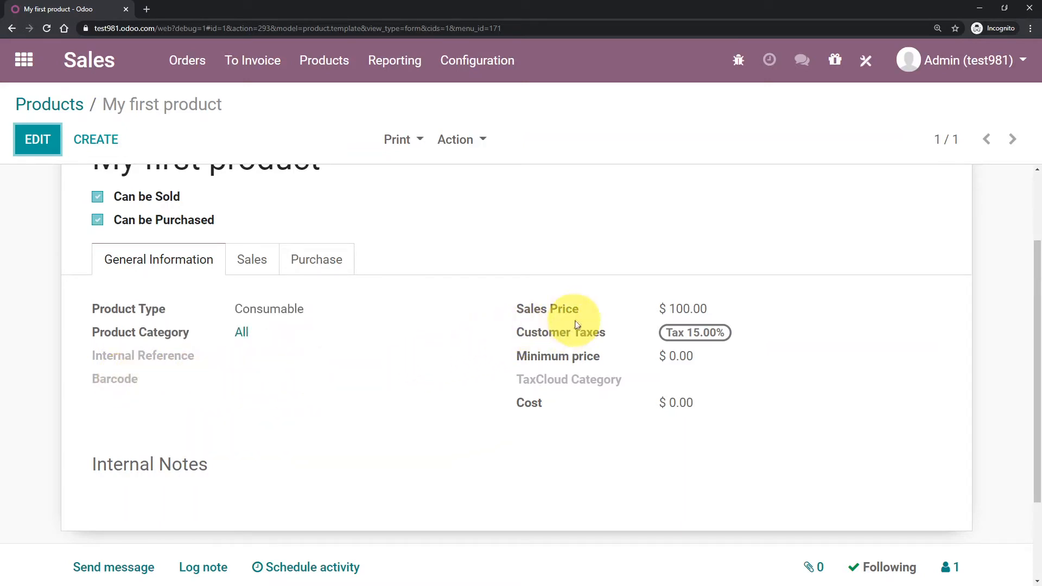
mouse_move(572, 314)
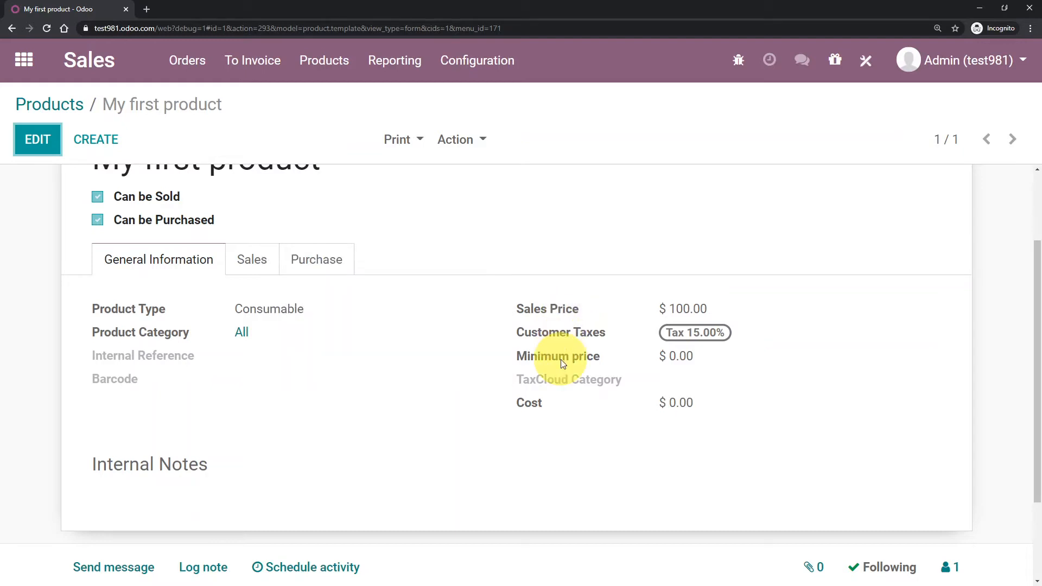
mouse_move(562, 360)
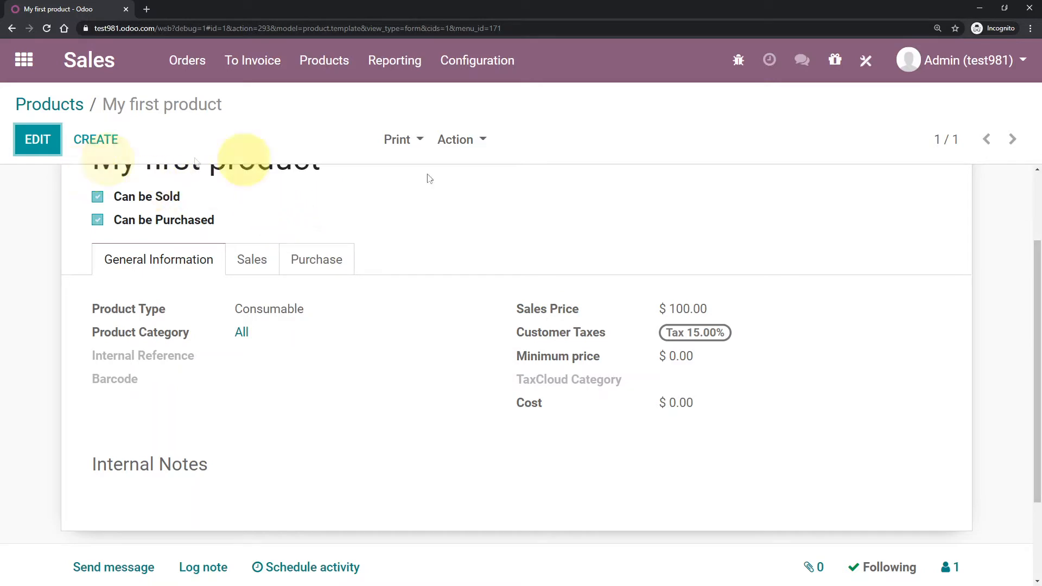
Open the product form in Studio and show the full field definition of the Minimum price field
left_click(868, 61)
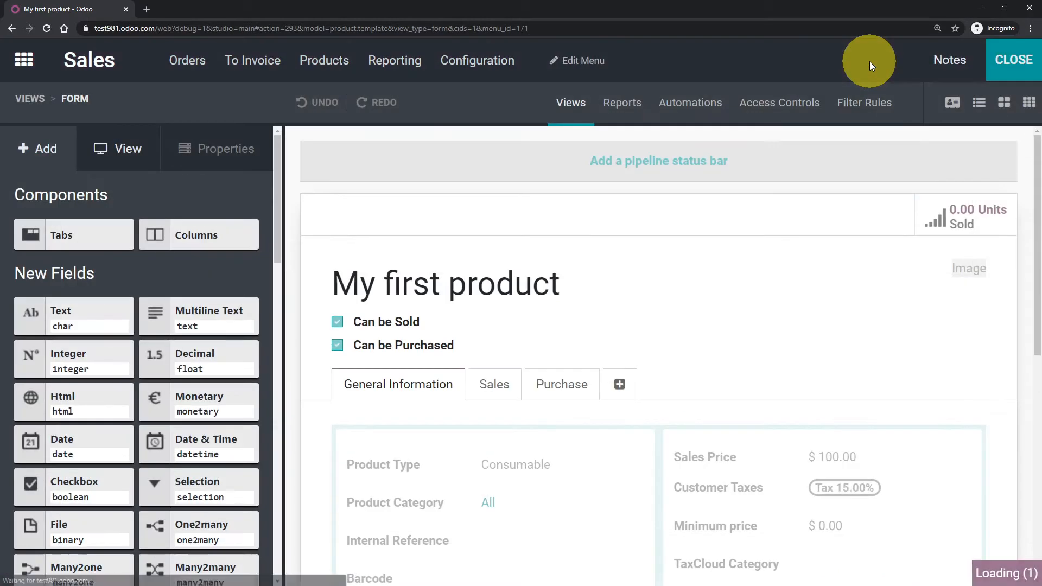
scroll(727, 293, "down", 4)
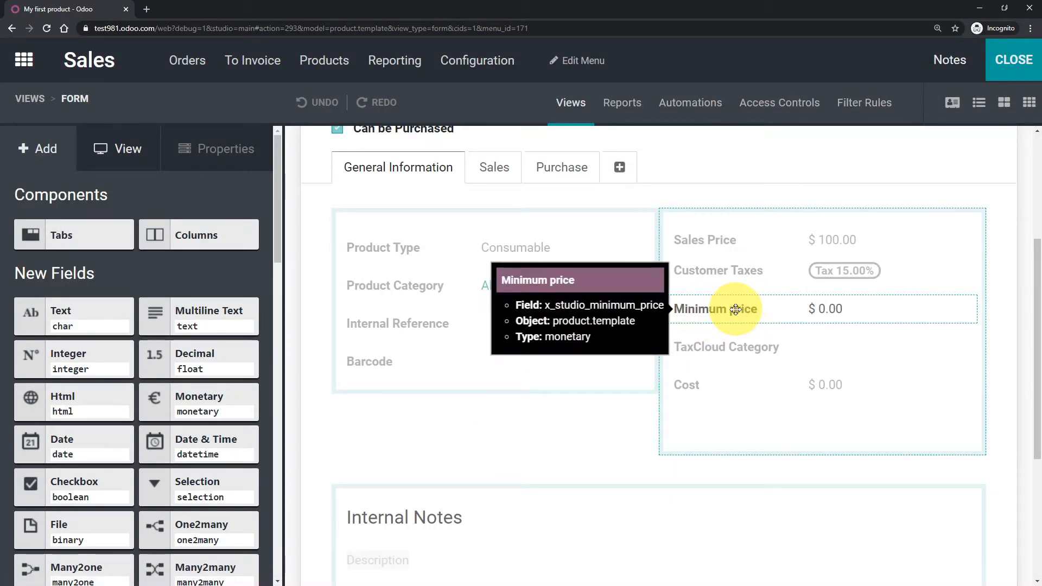
left_click(734, 309)
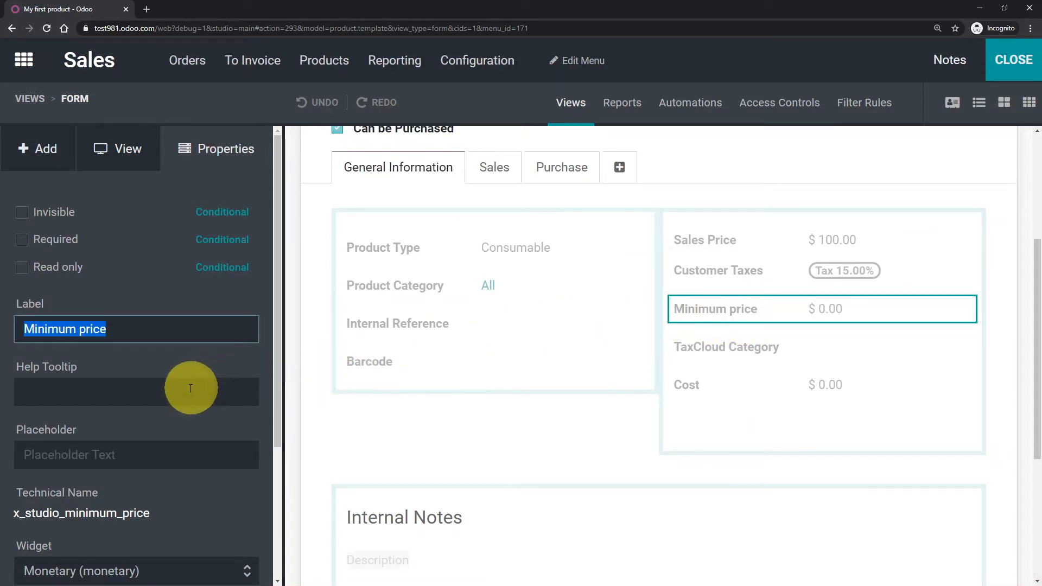
scroll(185, 404, "down", 3)
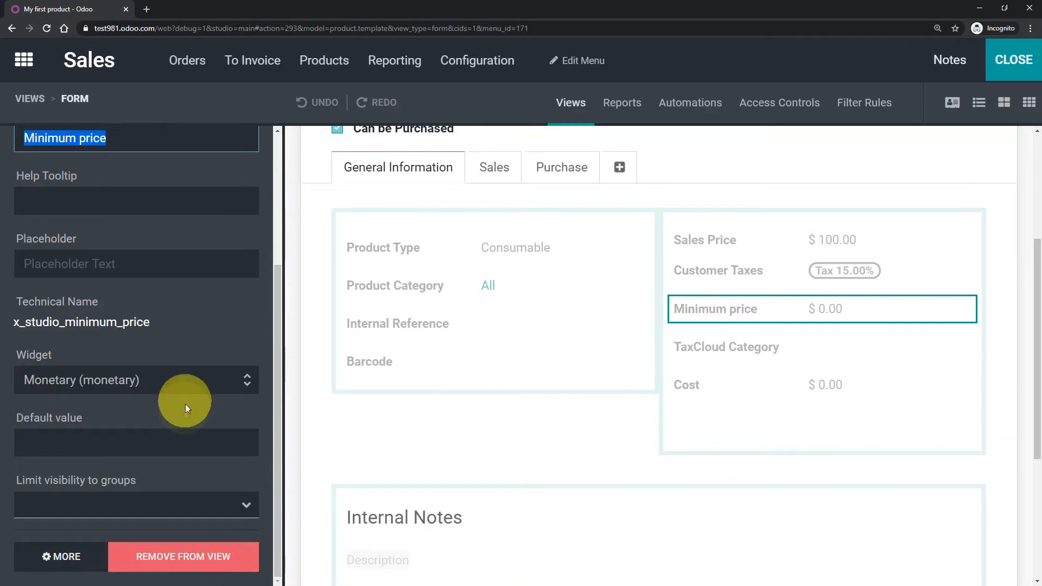
left_click(65, 560)
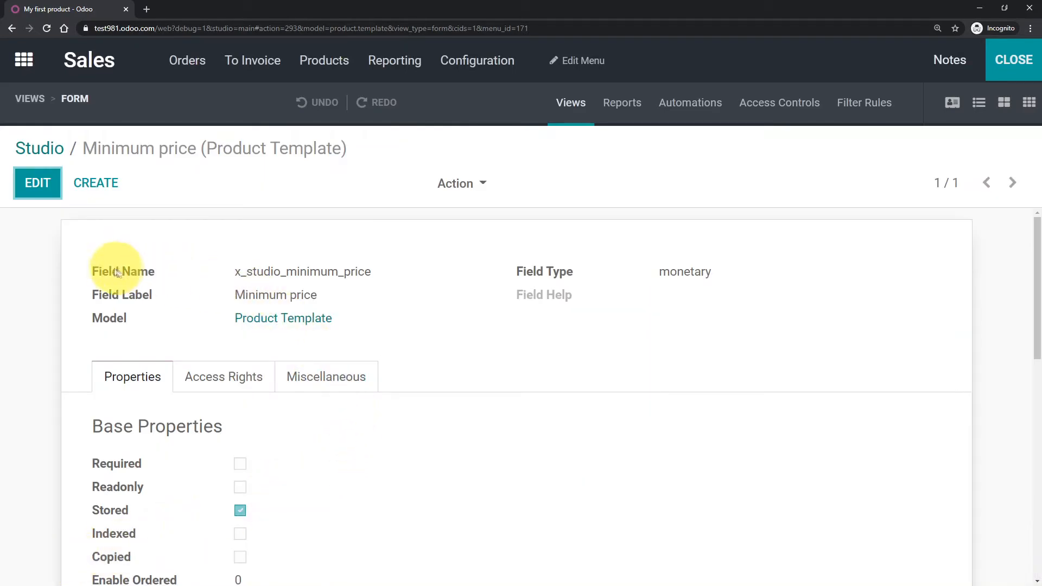
Examine the field name, base and advanced properties, and the computed-field instructions with sample code for the Minimum price field
left_click_drag(98, 269, 370, 273)
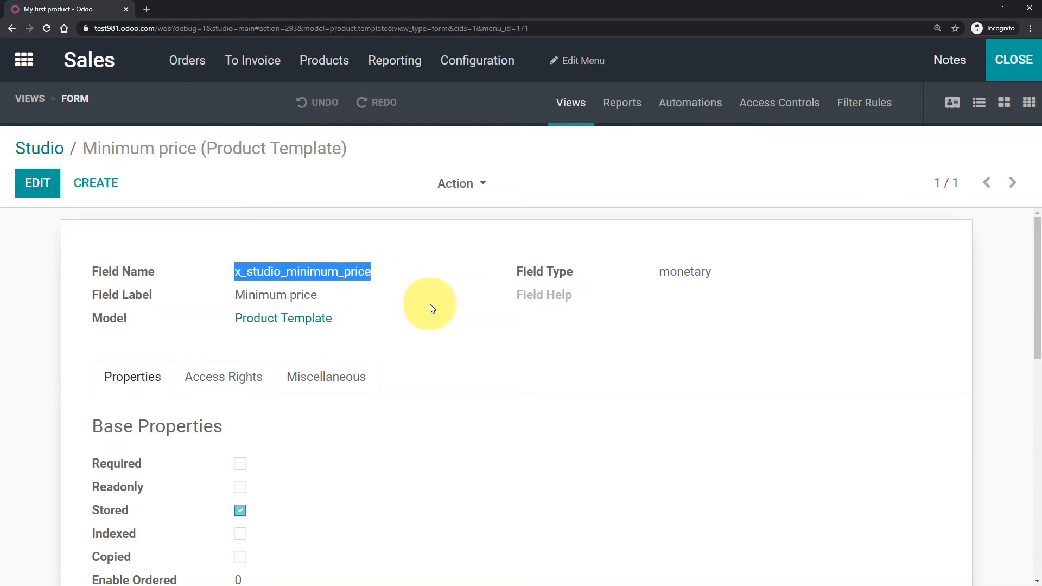
scroll(430, 304, "down", 4)
scroll(440, 304, "down", 1)
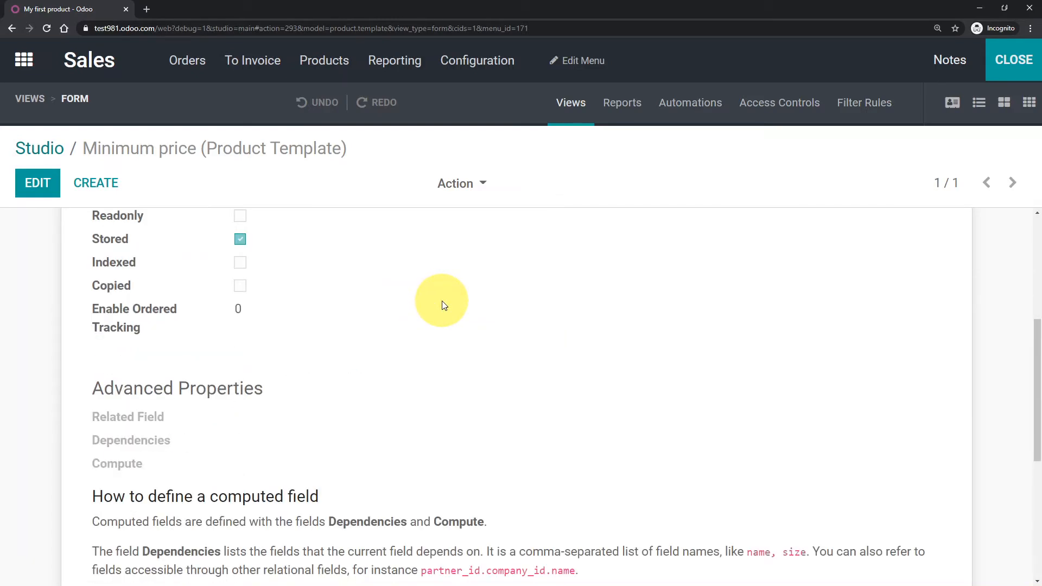
scroll(441, 302, "up", 3)
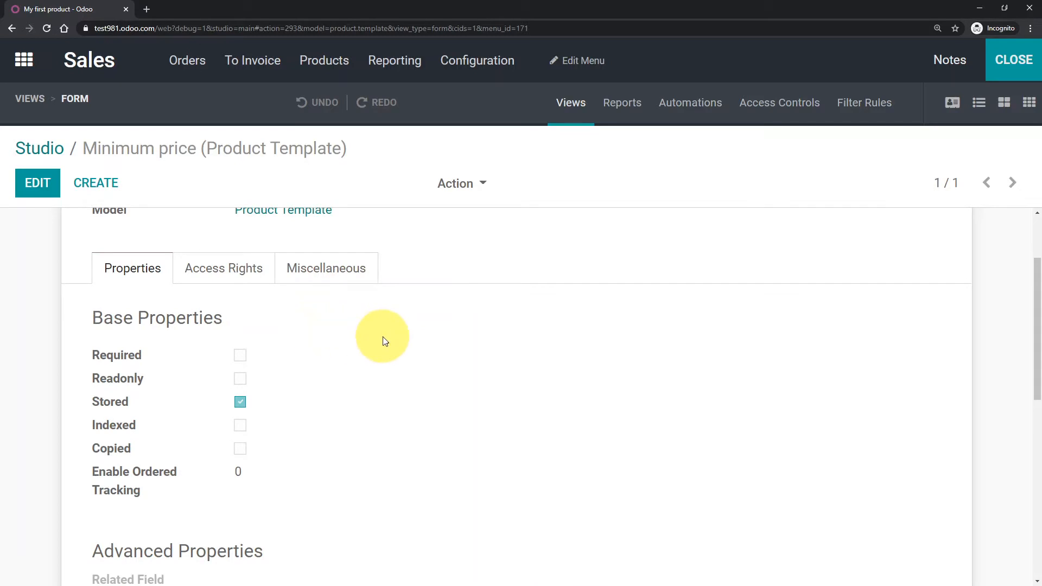
scroll(383, 342, "down", 5)
scroll(384, 341, "down", 2)
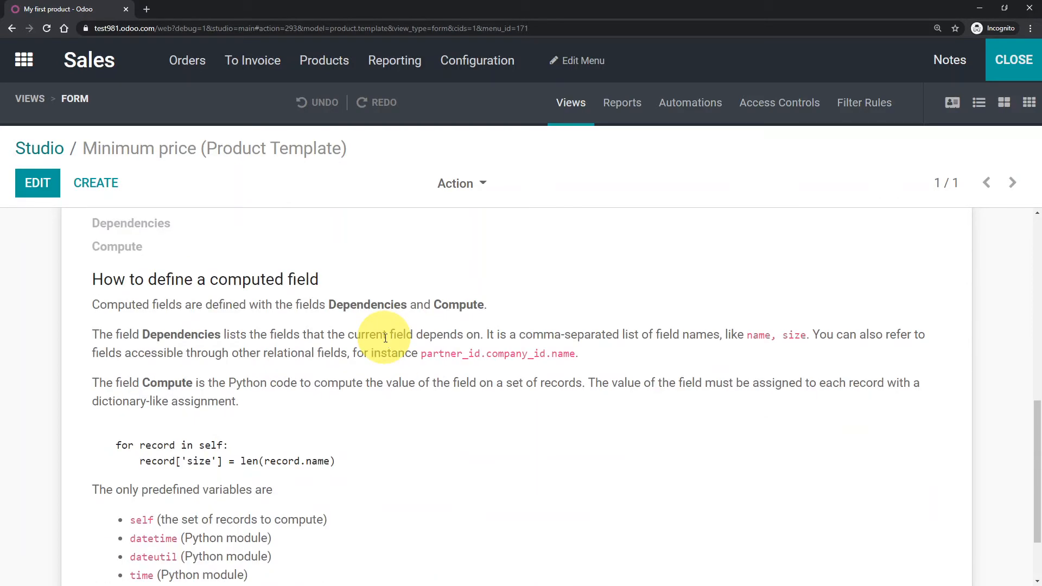
scroll(384, 337, "up", 1)
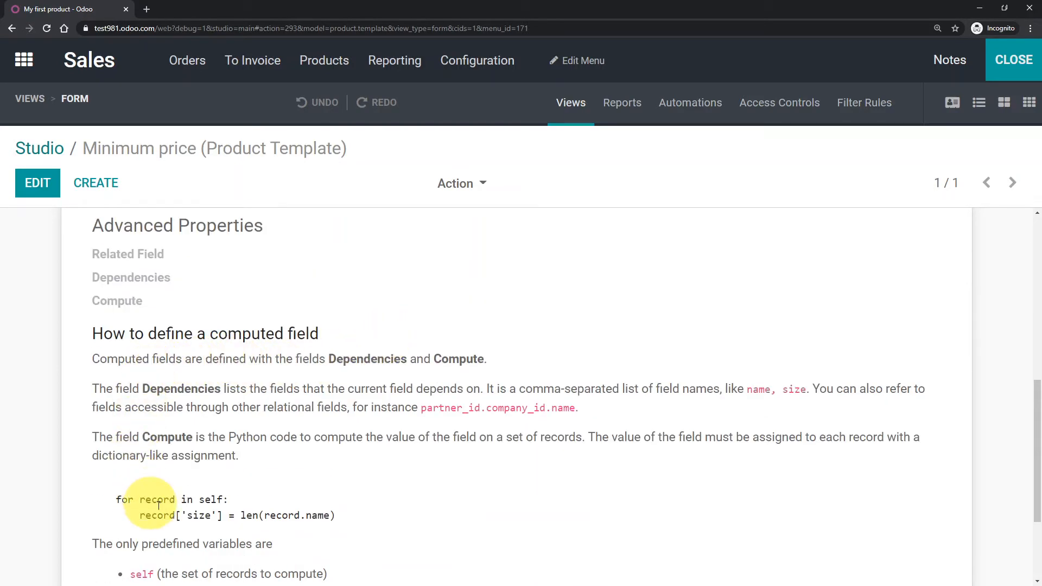
scroll(205, 502, "down", 1)
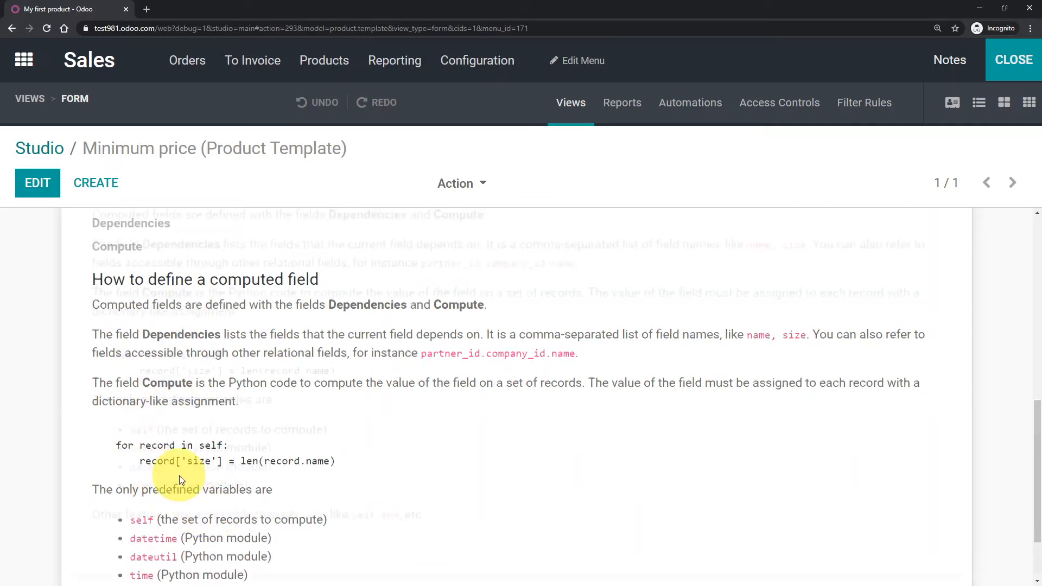
scroll(163, 435, "down", 2)
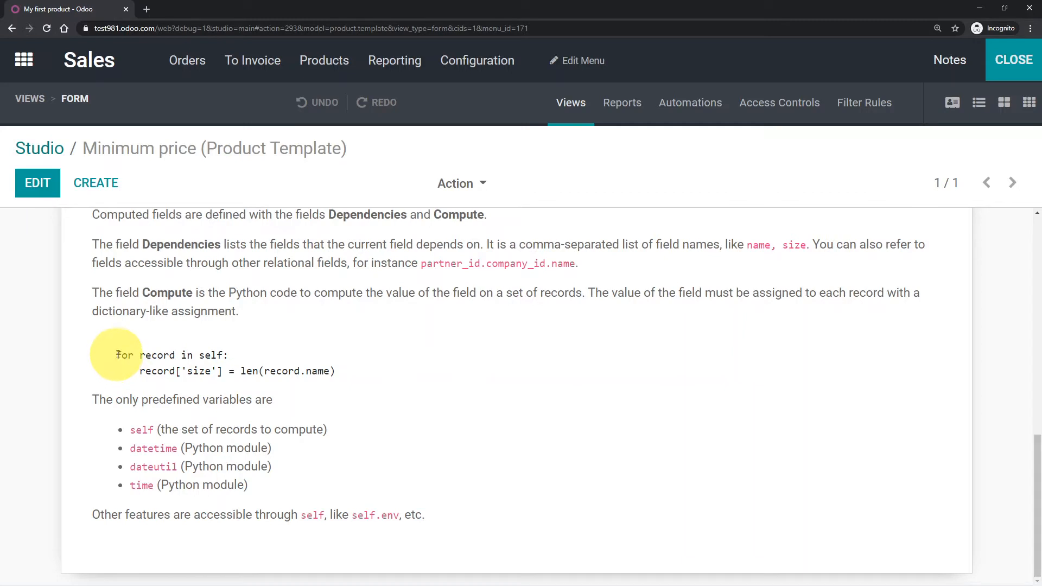
left_click_drag(116, 355, 360, 371)
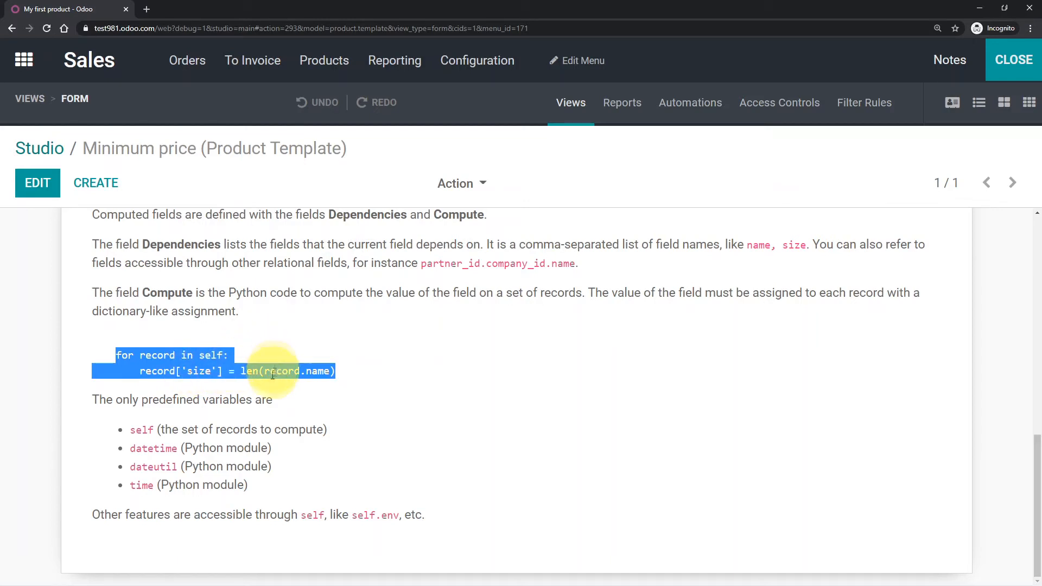
left_click(346, 375)
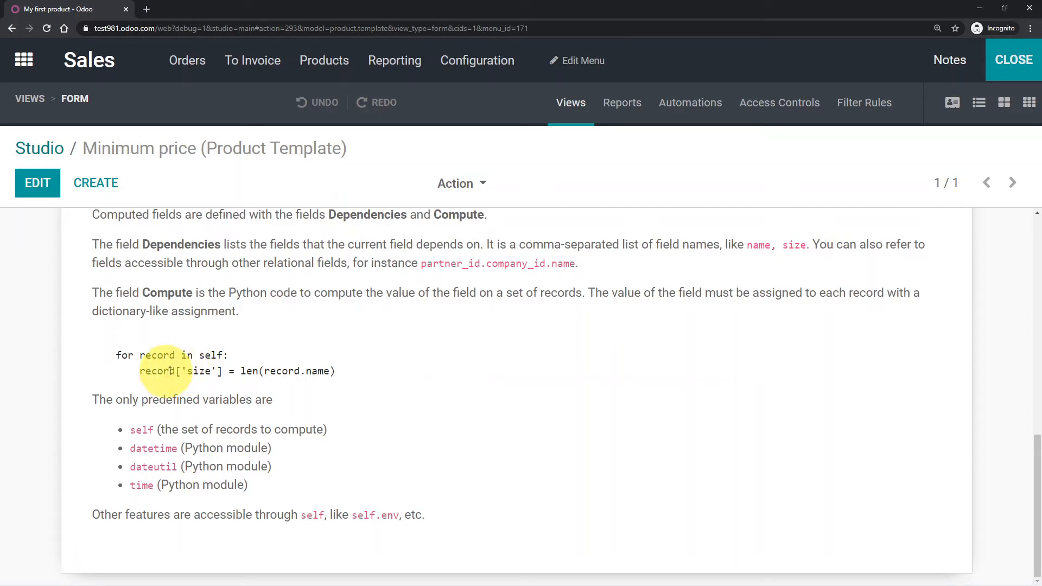
Edit the Minimum price field definition and enter "for record in self:" as the first line of its Compute code
left_click(44, 187)
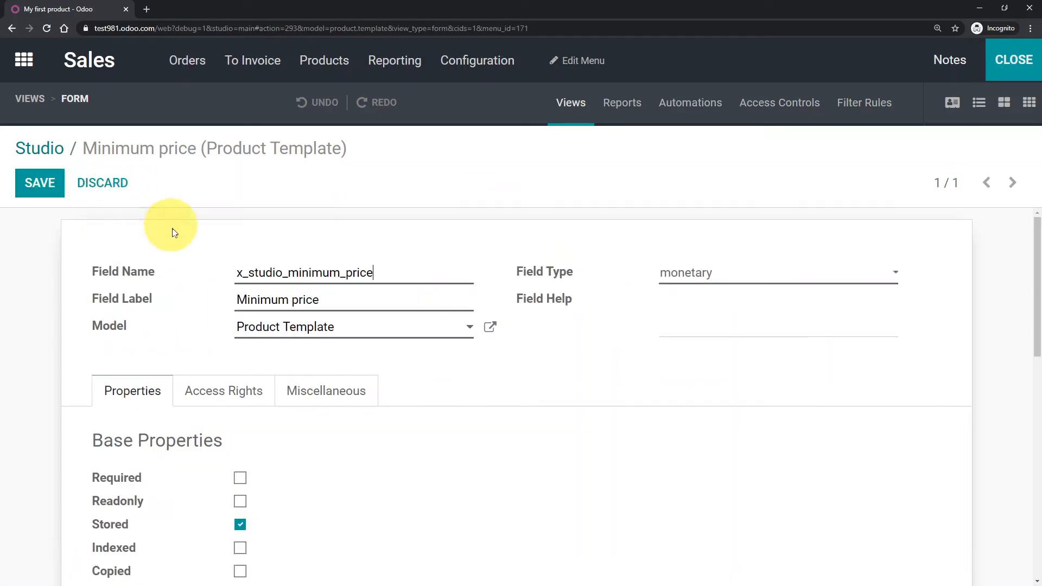
scroll(184, 308, "down", 2)
scroll(183, 309, "down", 2)
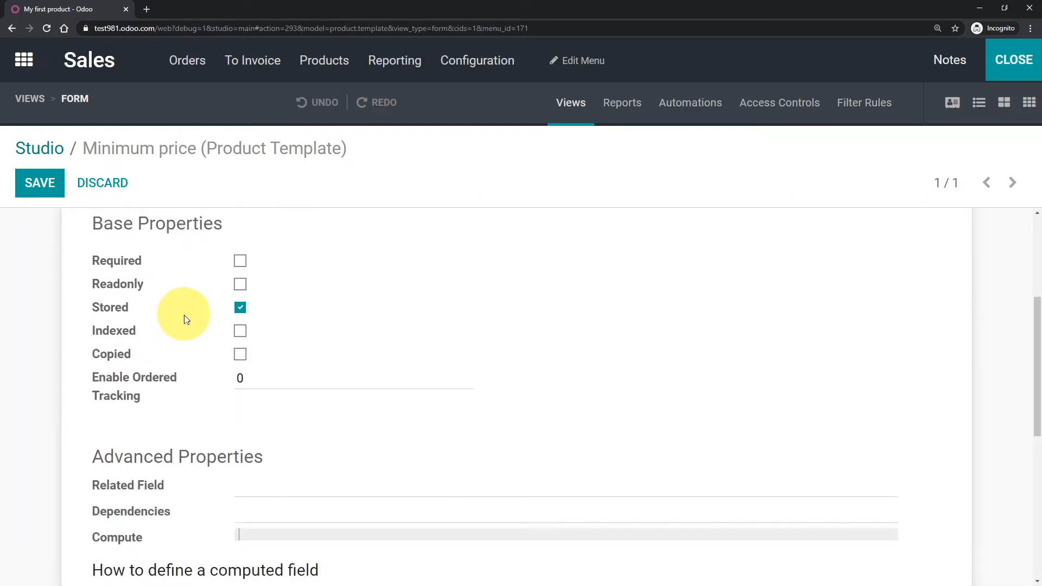
scroll(190, 321, "down", 2)
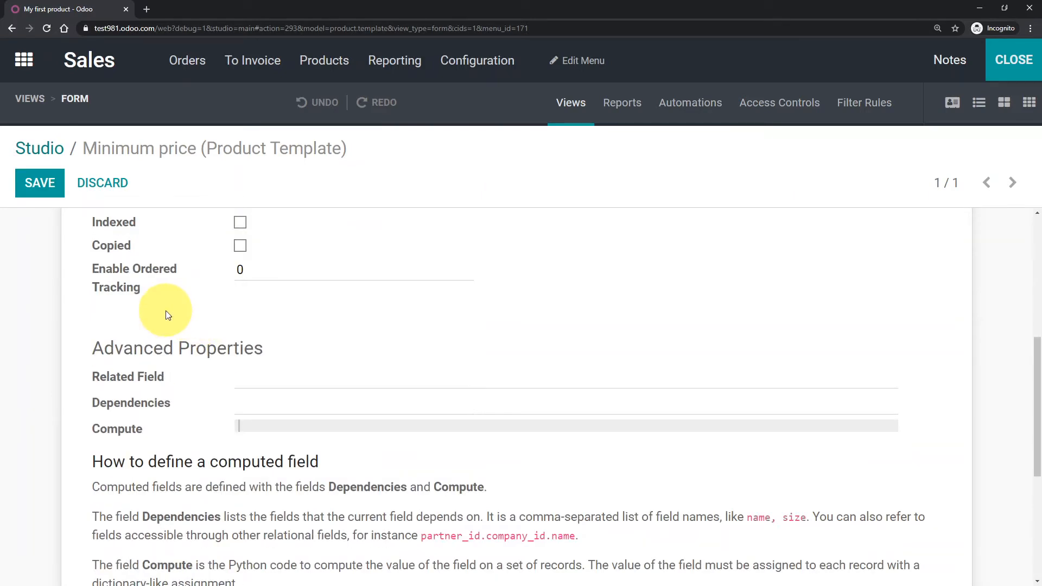
scroll(140, 418, "down", 1)
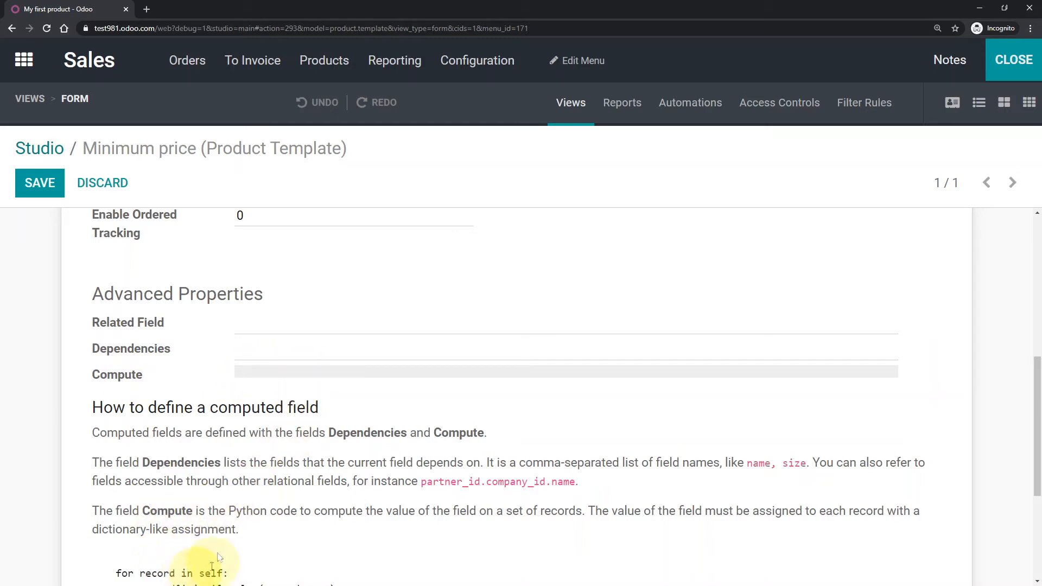
scroll(260, 499, "down", 1)
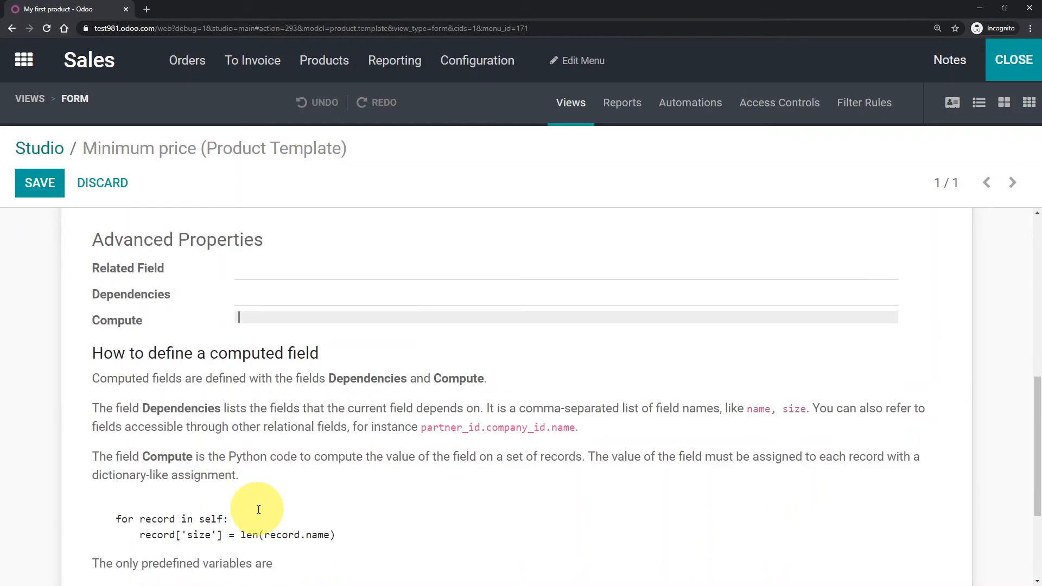
scroll(276, 504, "down", 1)
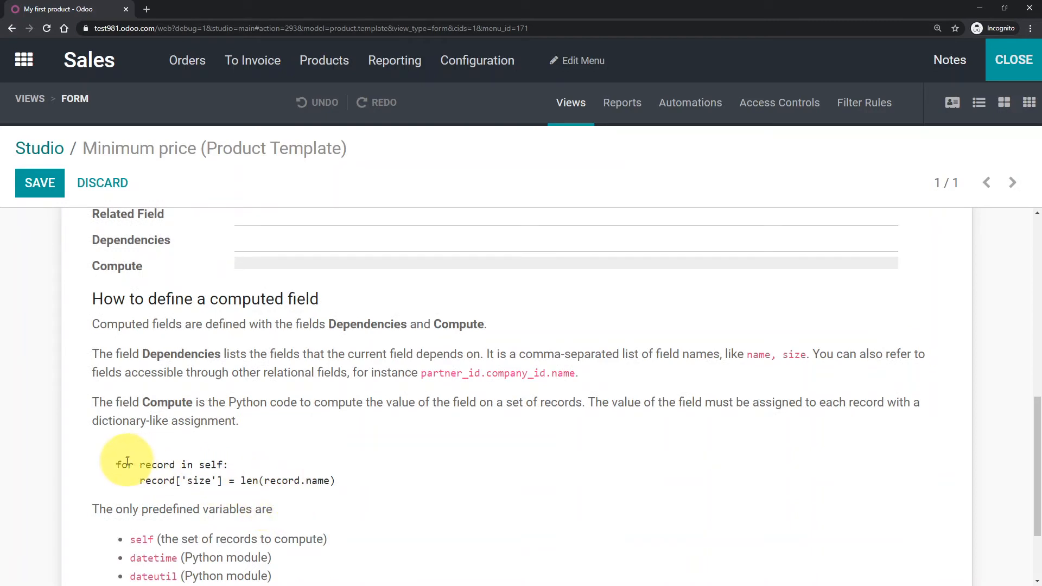
left_click_drag(116, 465, 217, 465)
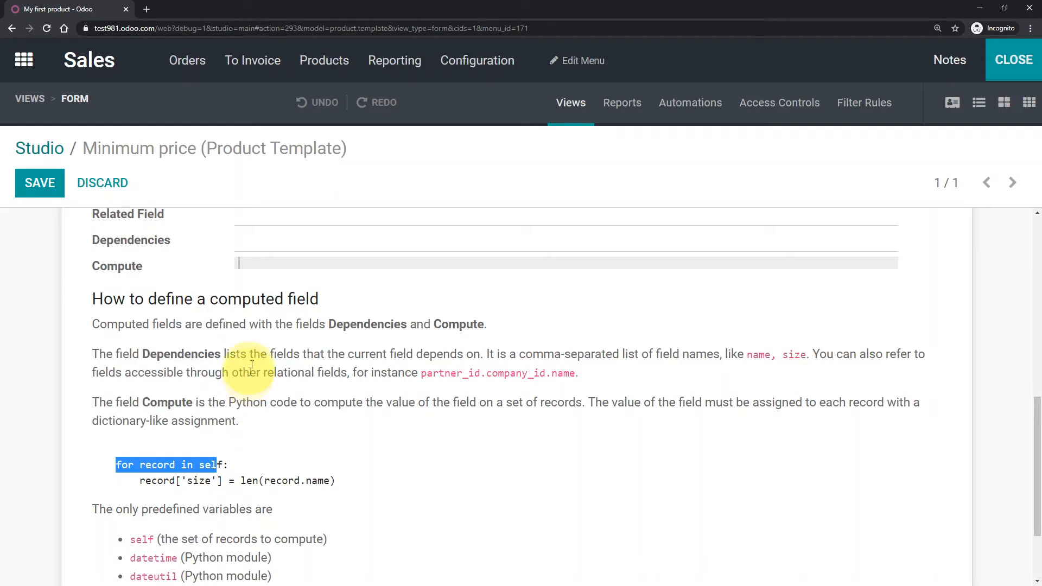
left_click(297, 260)
type("for record in self:")
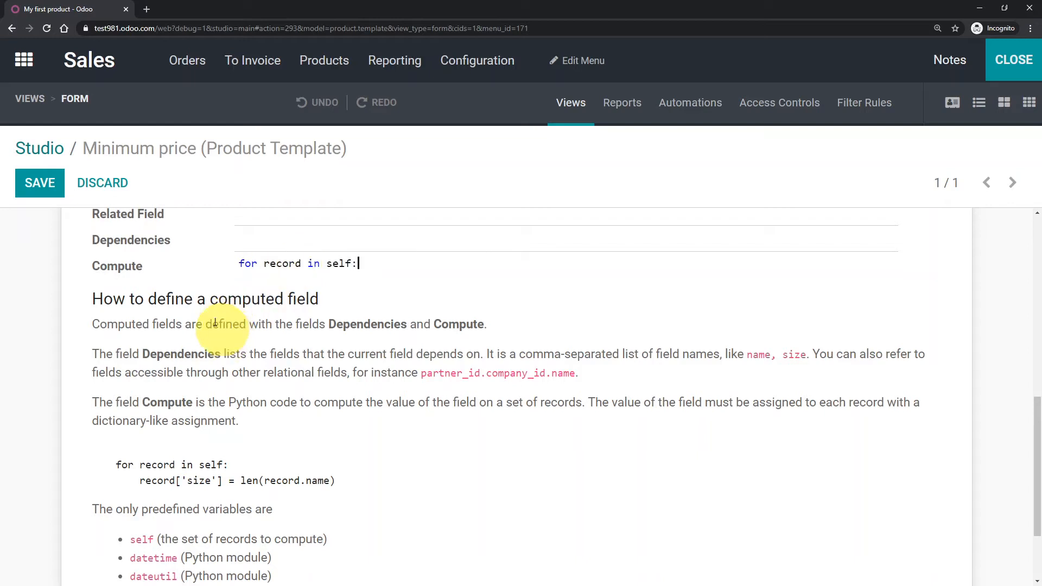
Duplicate the browser tab, keeping the field definition open in the original, and exit Studio in the copy to open the Sales product list
right_click(92, 9)
left_click(158, 76)
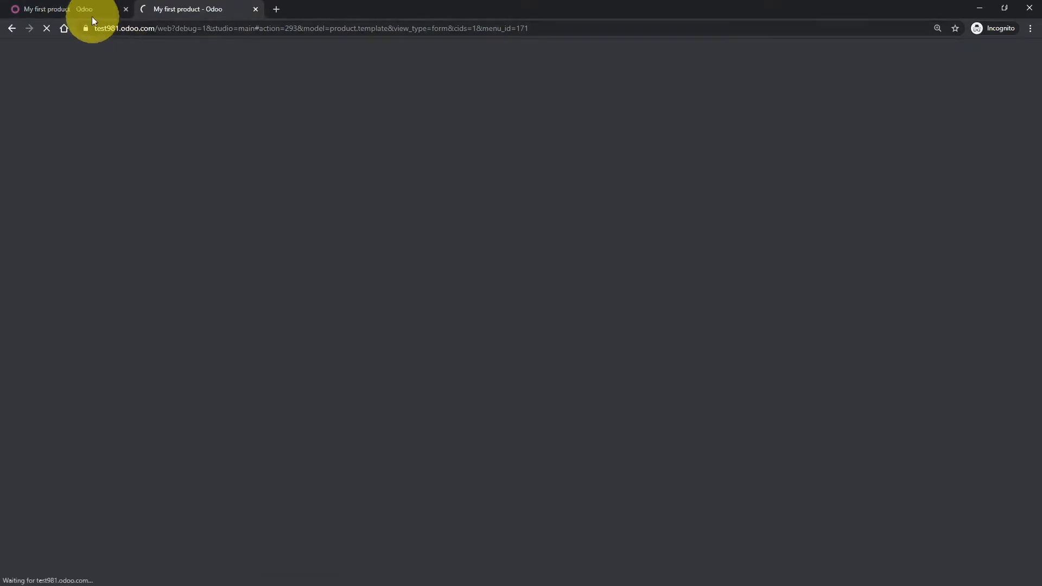
left_click(92, 16)
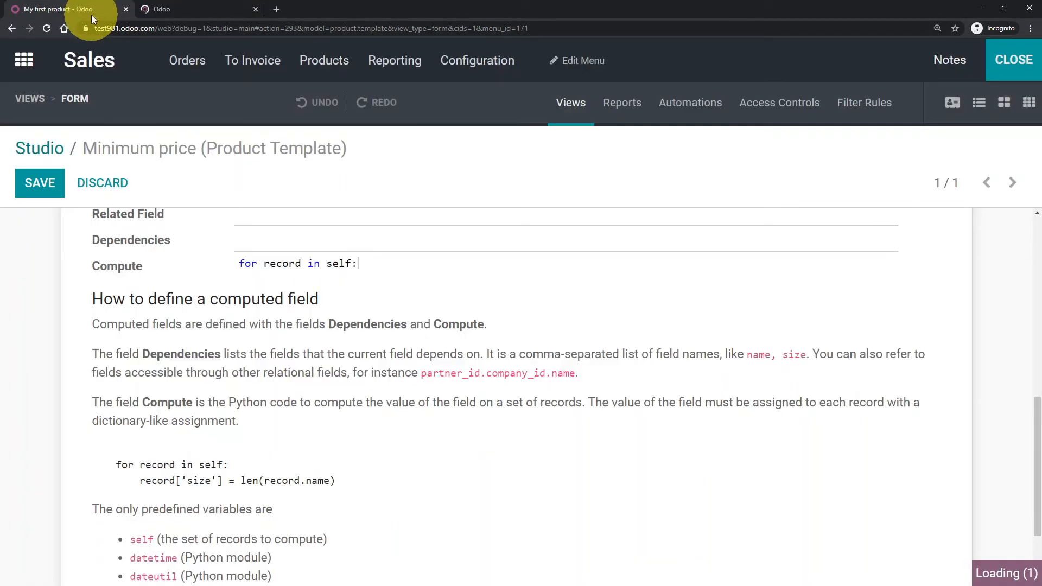
double_click(337, 265)
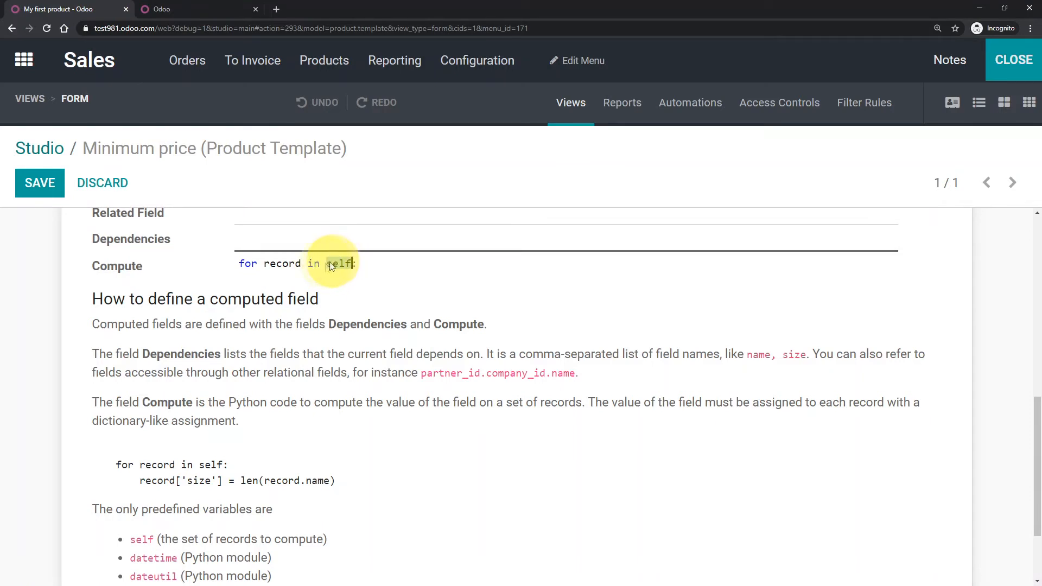
left_click(201, 11)
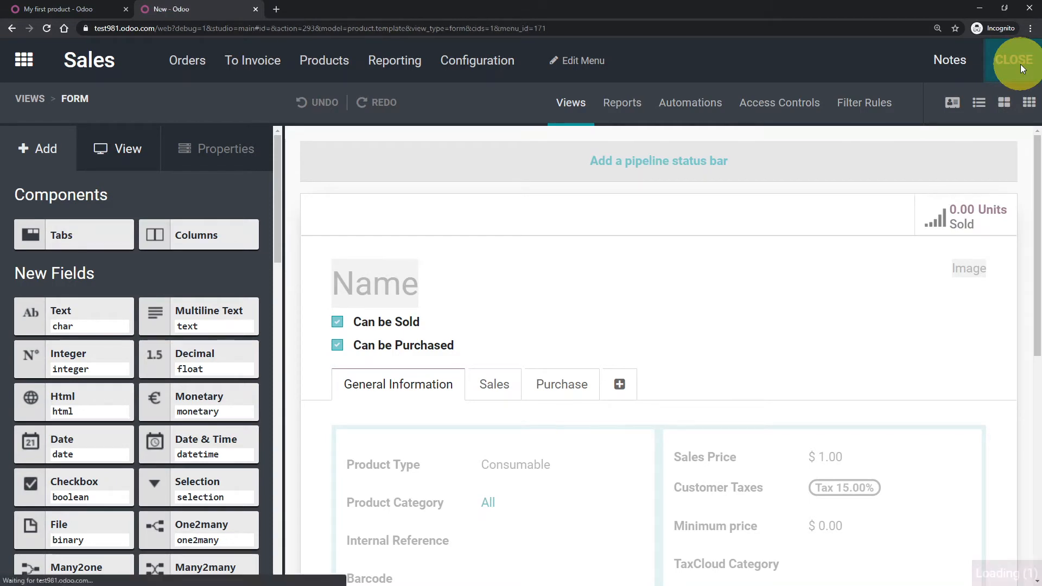
left_click(1020, 64)
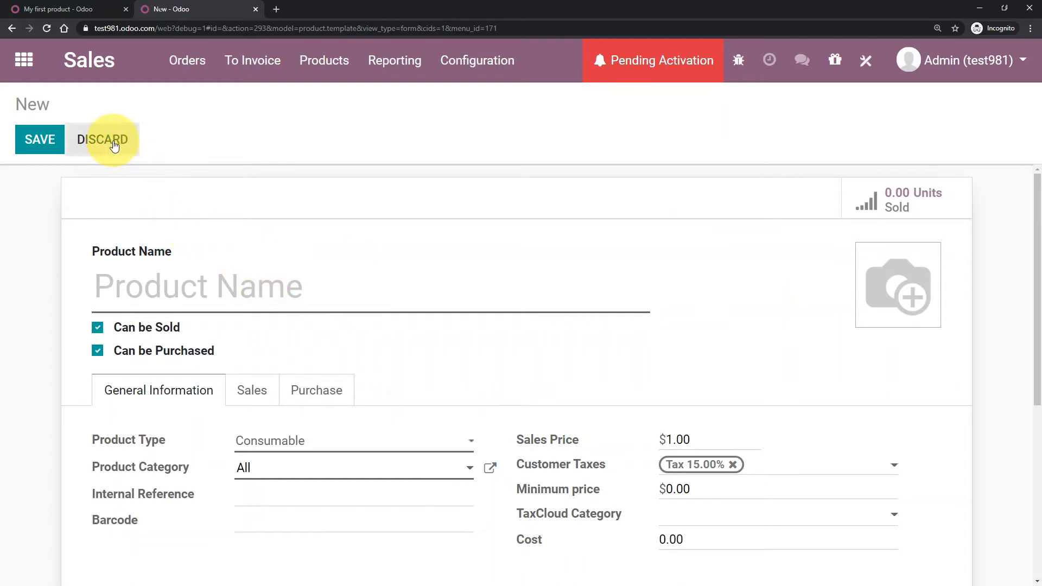
left_click(329, 61)
left_click(336, 101)
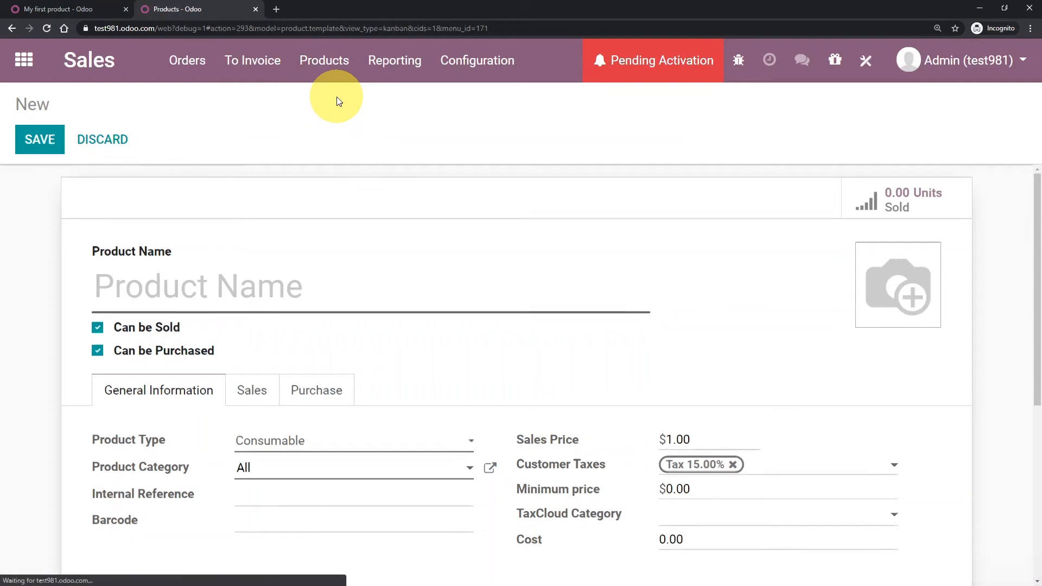
Open My first product from the Sales product list and look through its General Information, Sales and Purchase details
left_click(153, 218)
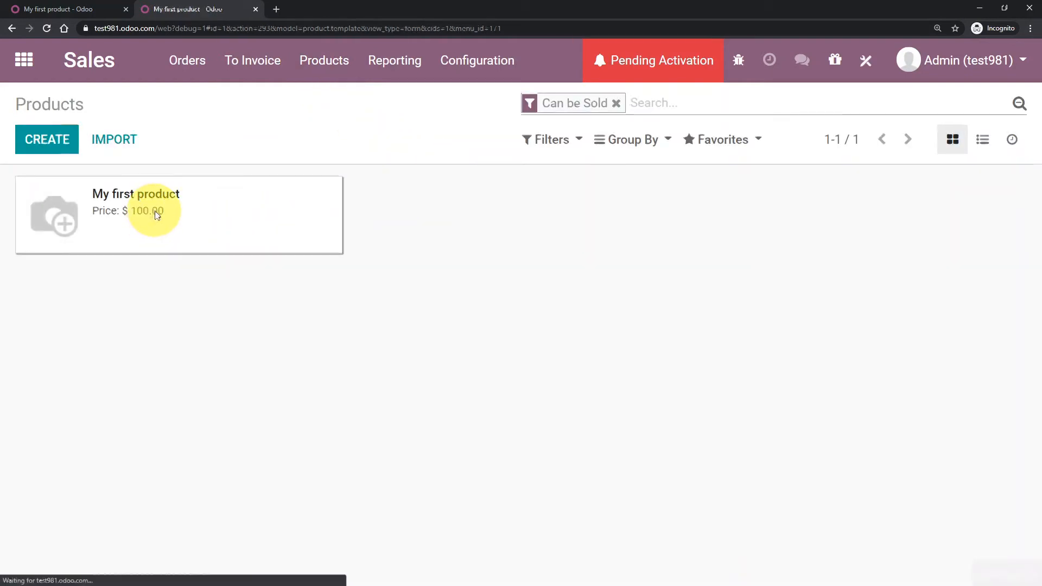
scroll(380, 347, "down", 2)
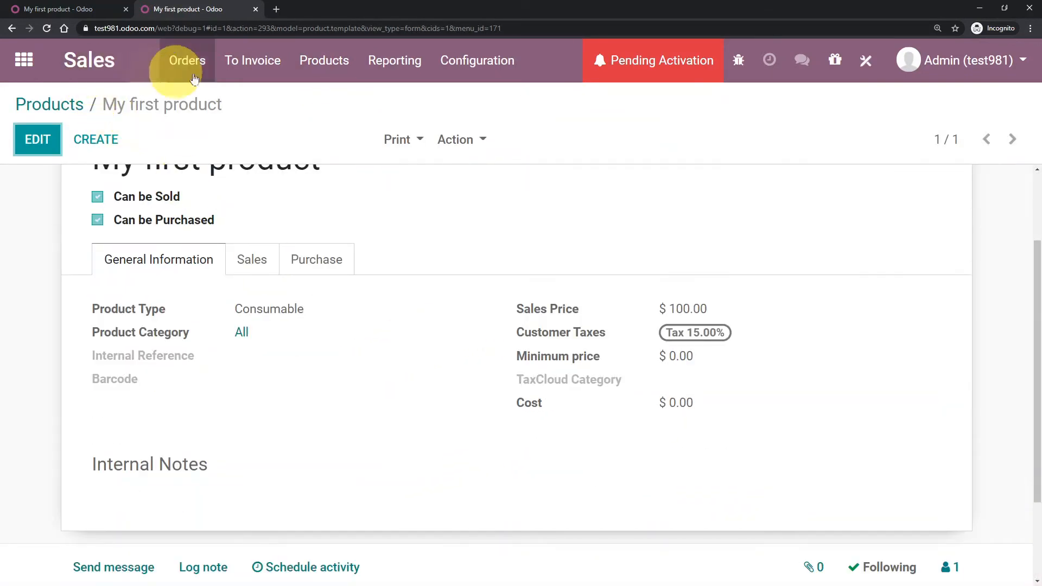
left_click(60, 15)
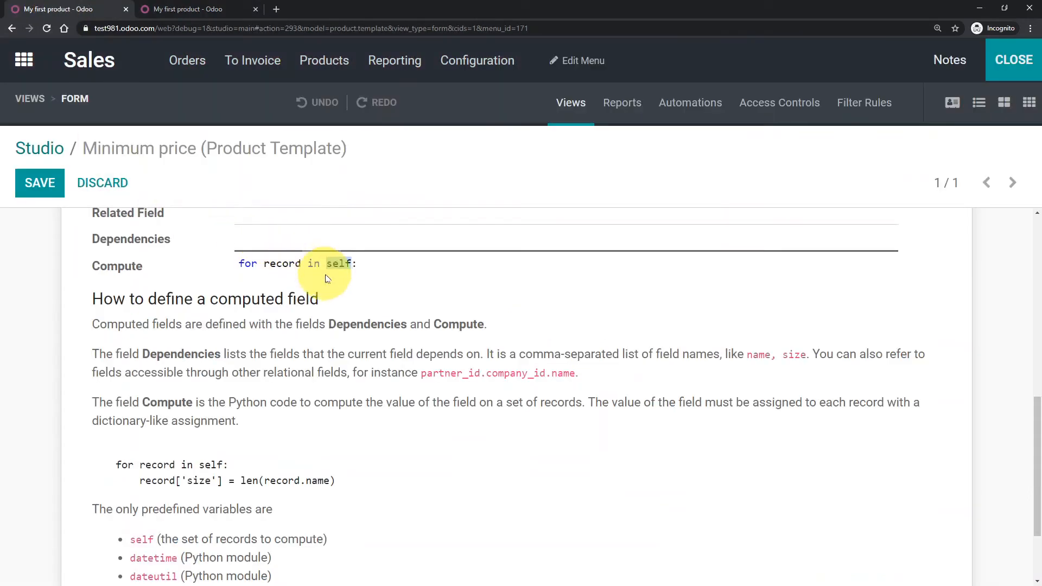
left_click(211, 14)
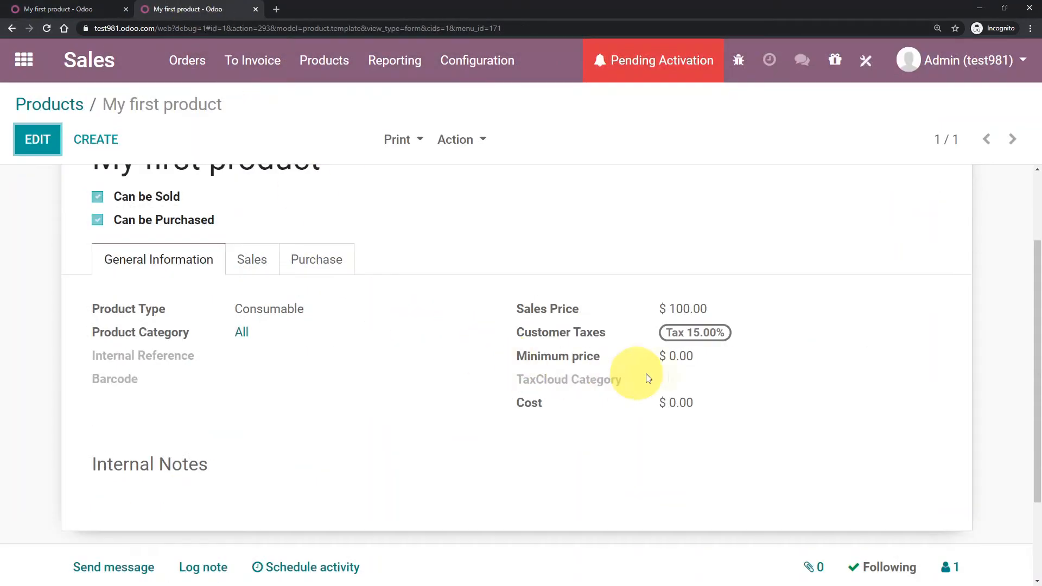
mouse_move(130, 309)
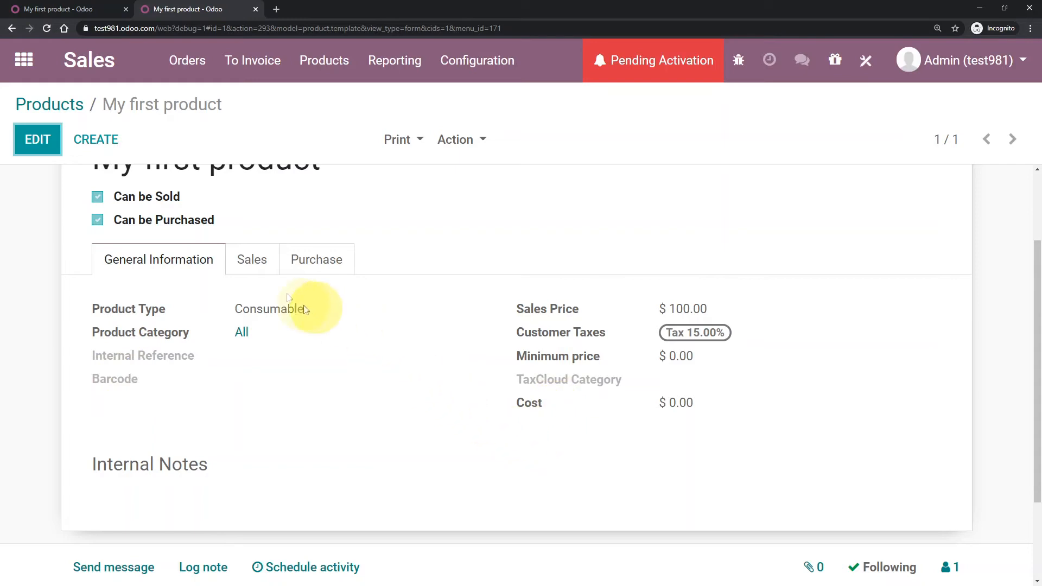
left_click(252, 259)
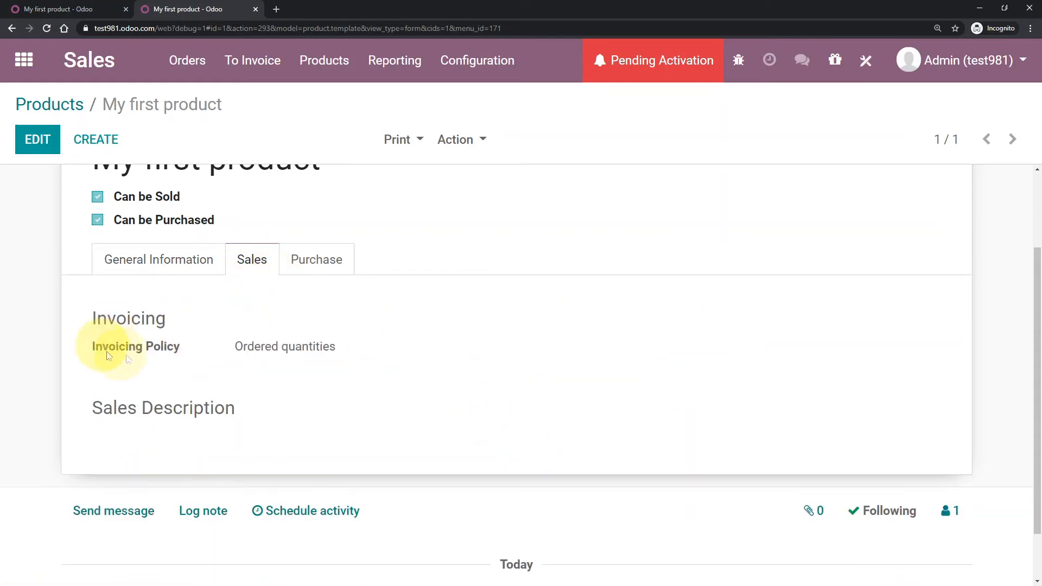
left_click(317, 261)
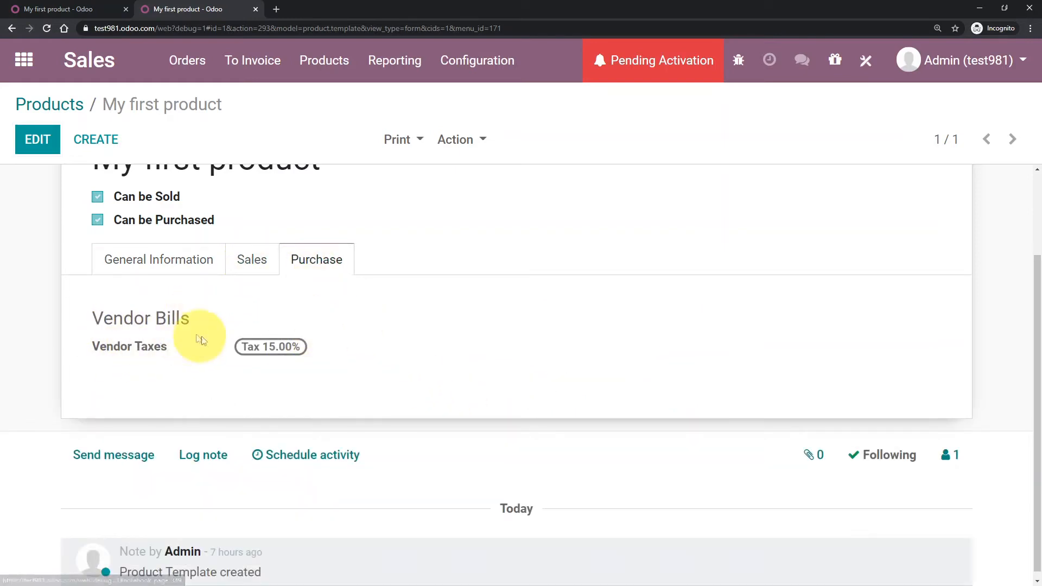
left_click(153, 264)
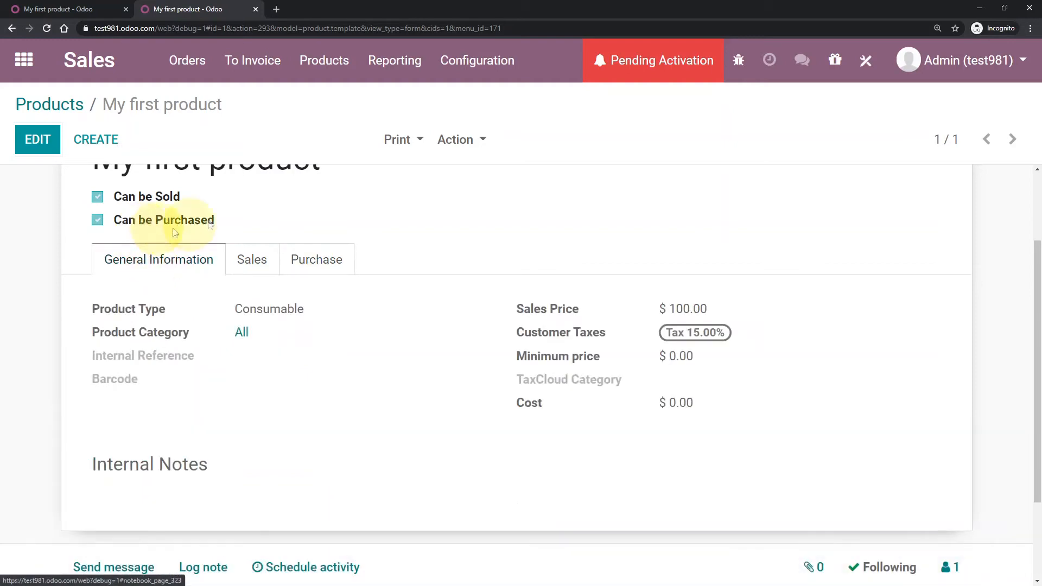
Return to the Minimum price field definition and review its first Compute line against the computed-field instructions and sample code
left_click(96, 8)
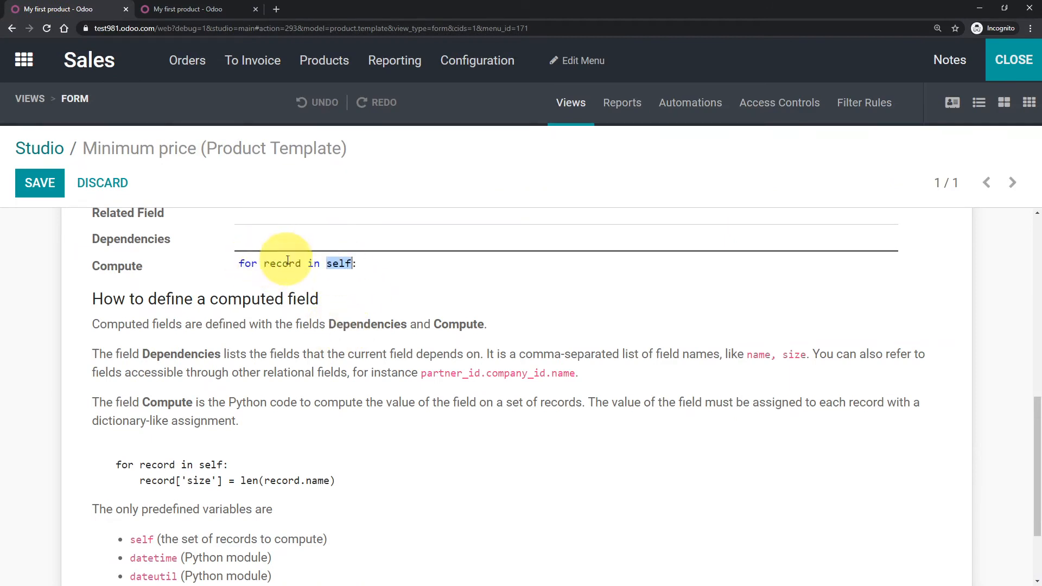
left_click_drag(238, 263, 367, 269)
left_click(337, 265)
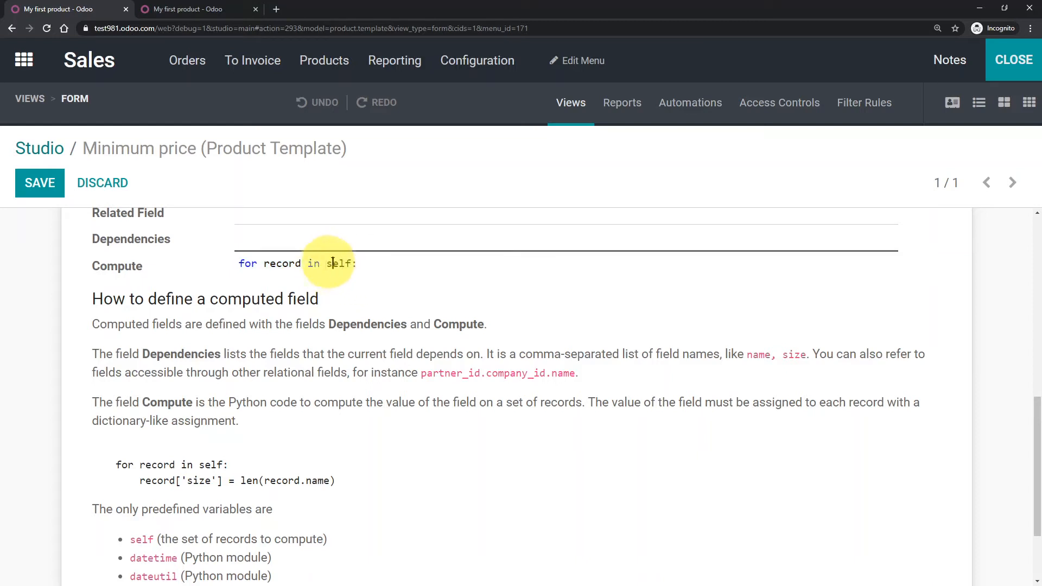
left_click_drag(329, 264, 353, 264)
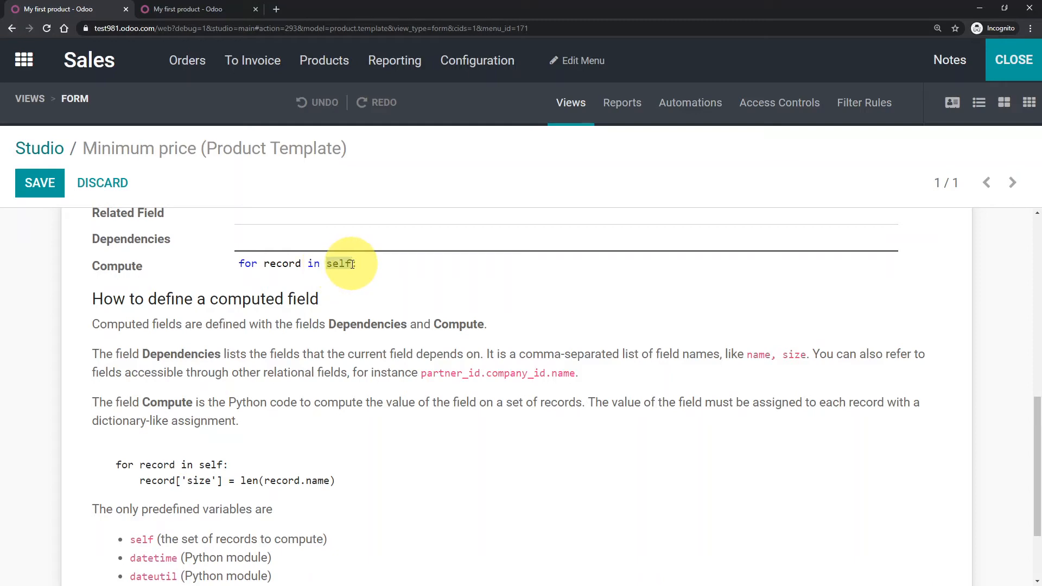
left_click(354, 264)
type(":")
scroll(374, 321, "down", 2)
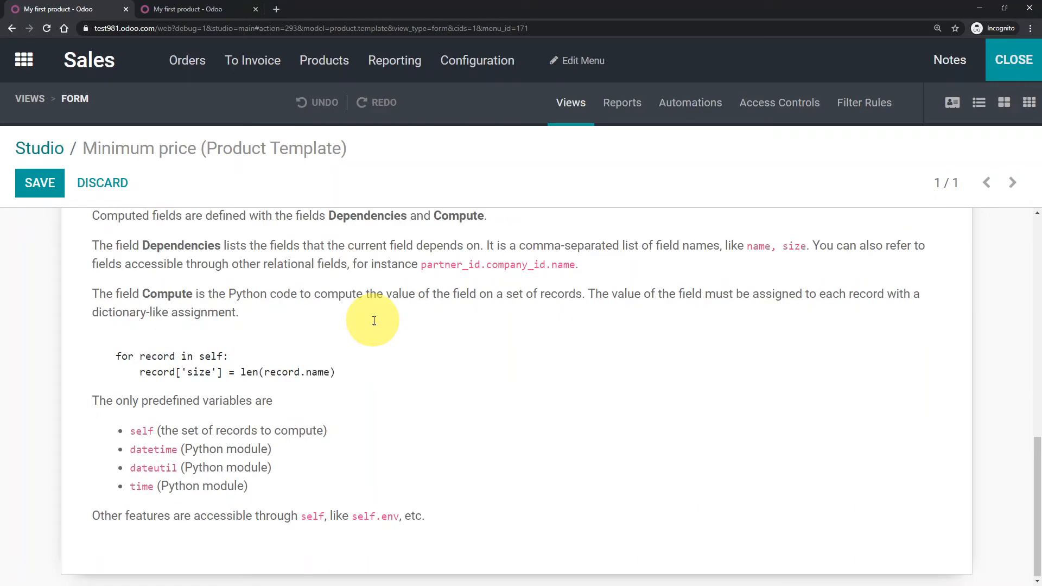
scroll(362, 314, "up", 2)
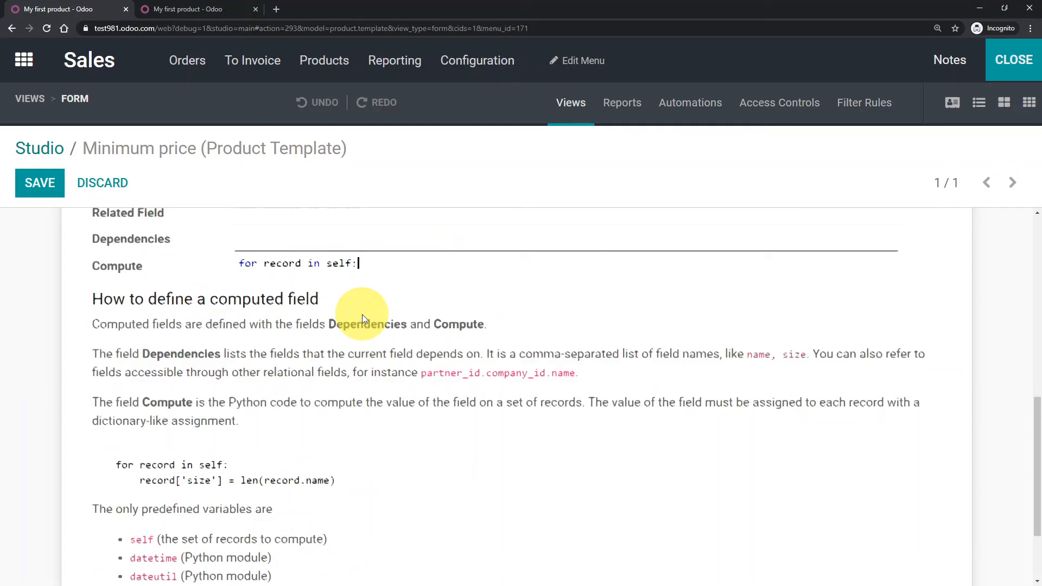
Start a second line in the Compute code and look up the Minimum price field's technical name on the product form
key("Return")
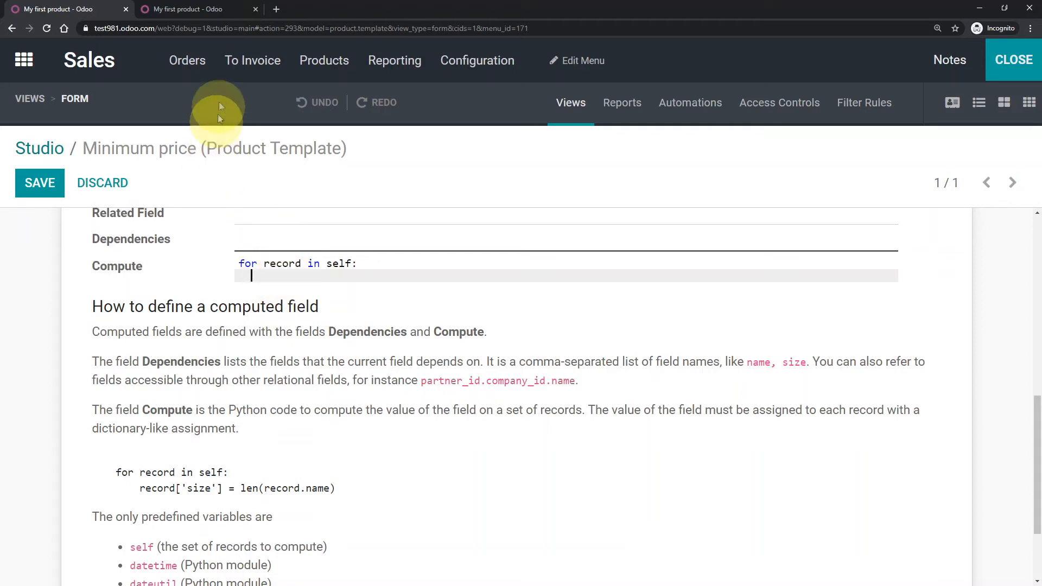
left_click(204, 10)
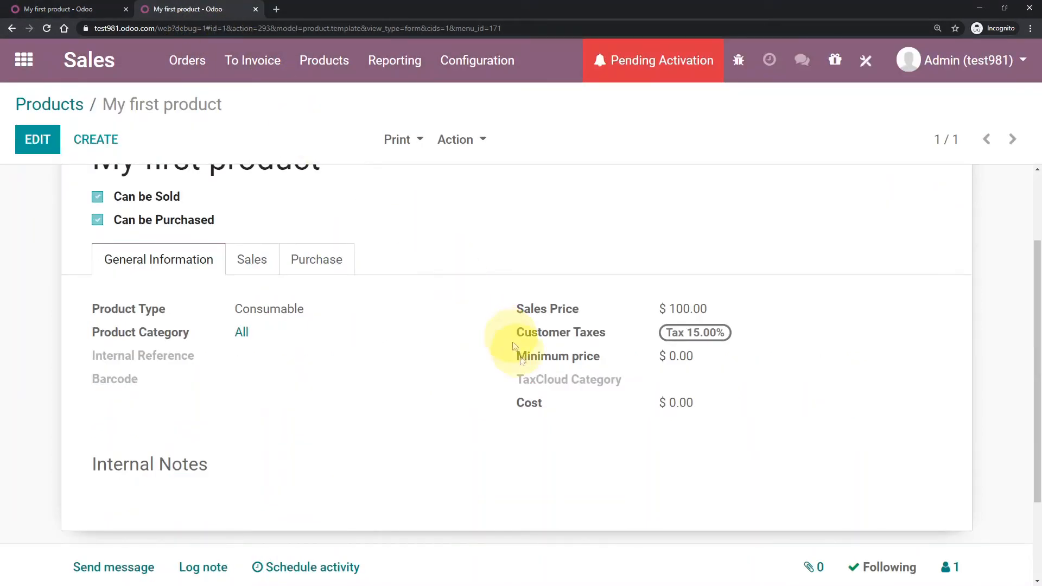
mouse_move(534, 357)
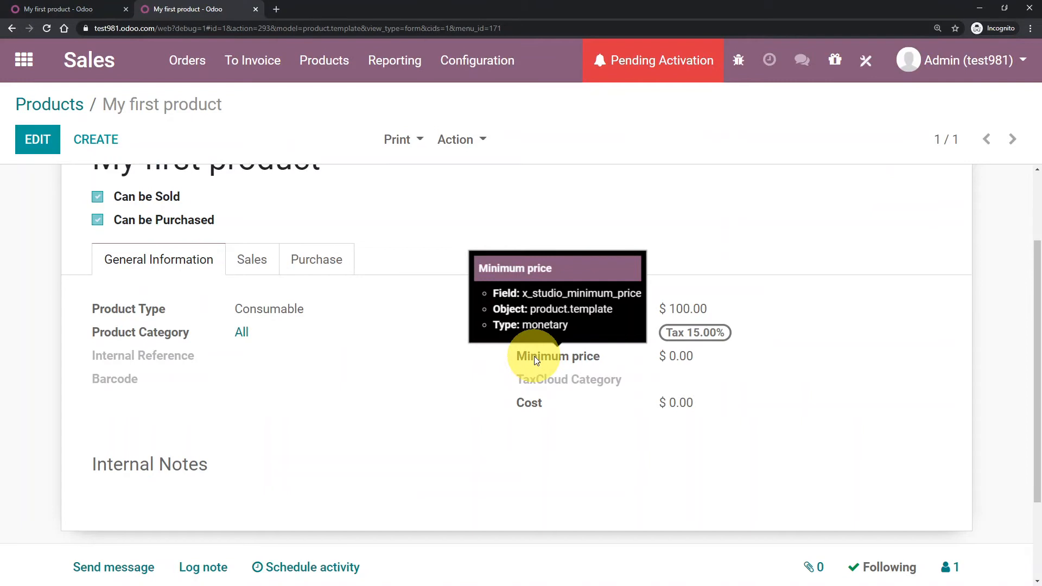
left_click(92, 10)
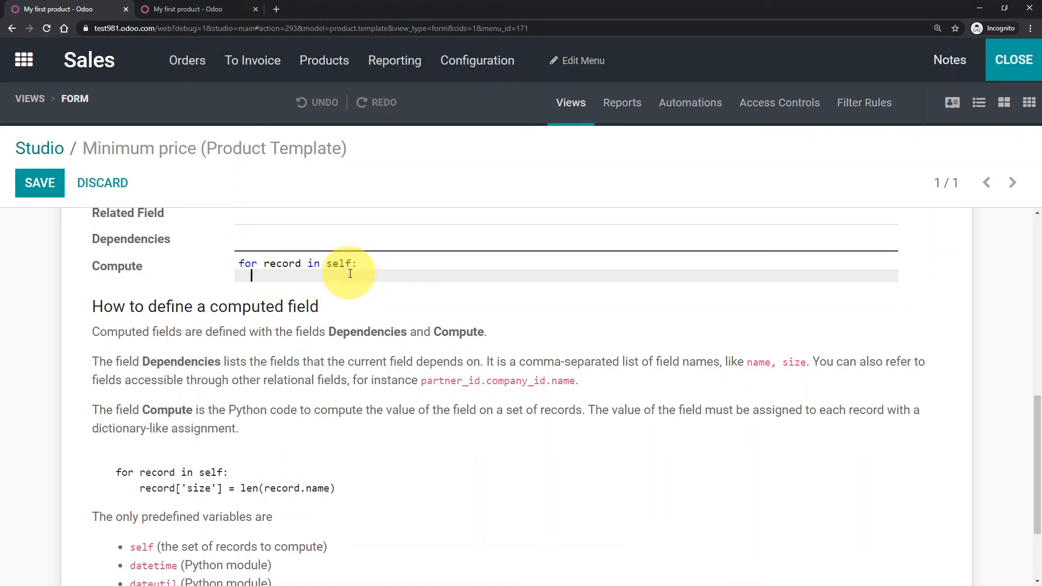
Enter "record['x_studio_minimum_price'] =" on the indented second line of the Compute code
type("re")
type("cord")
type("[")
type("'")
type("x_st")
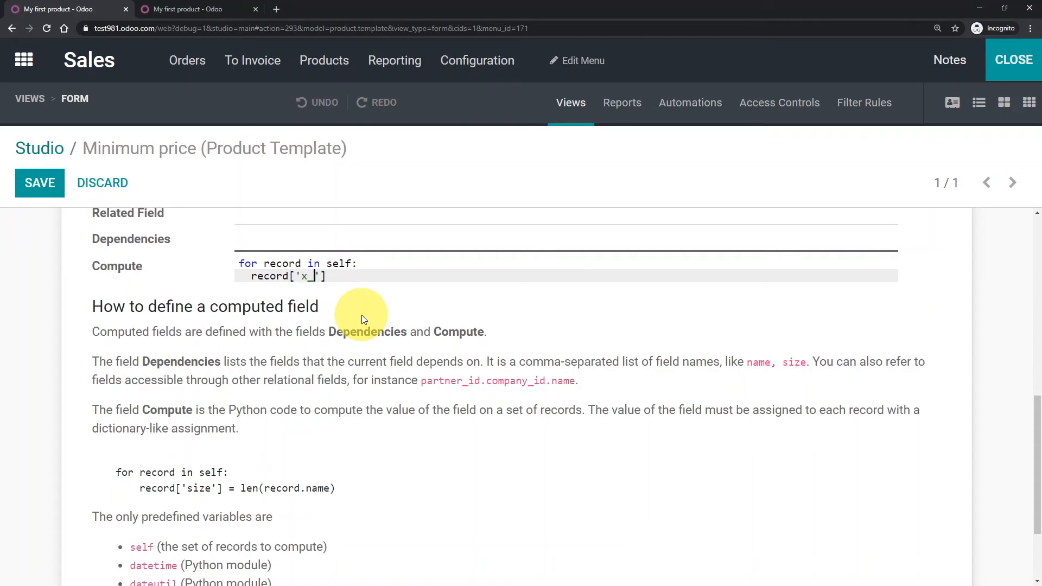
type("udio_minimum")
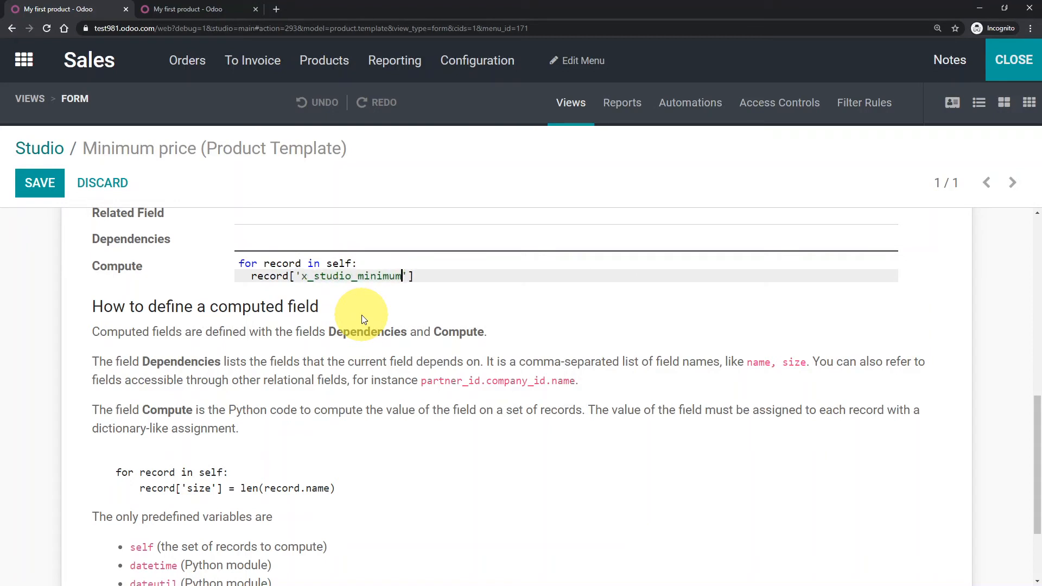
type("_price")
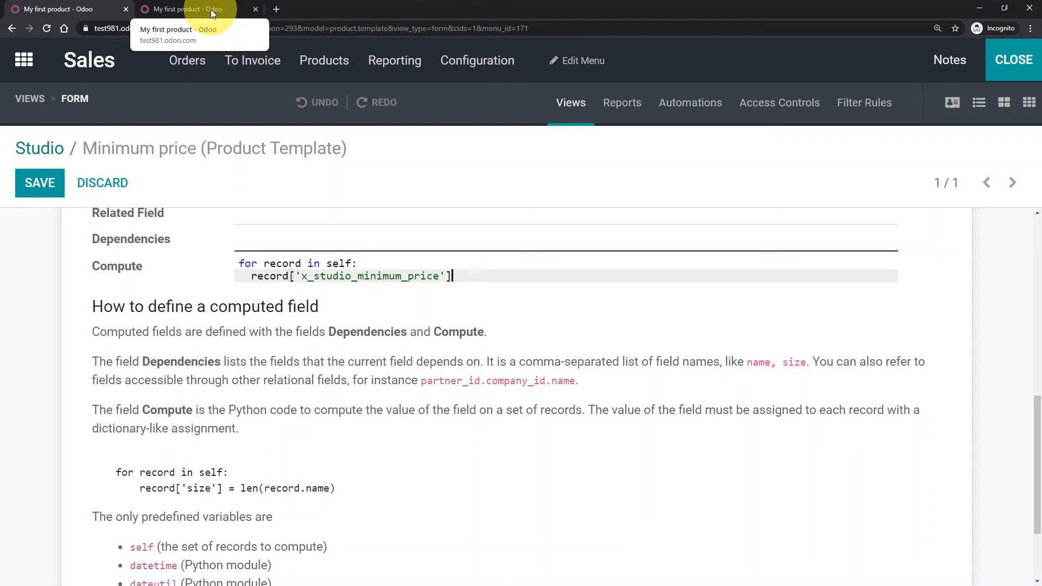
type("=")
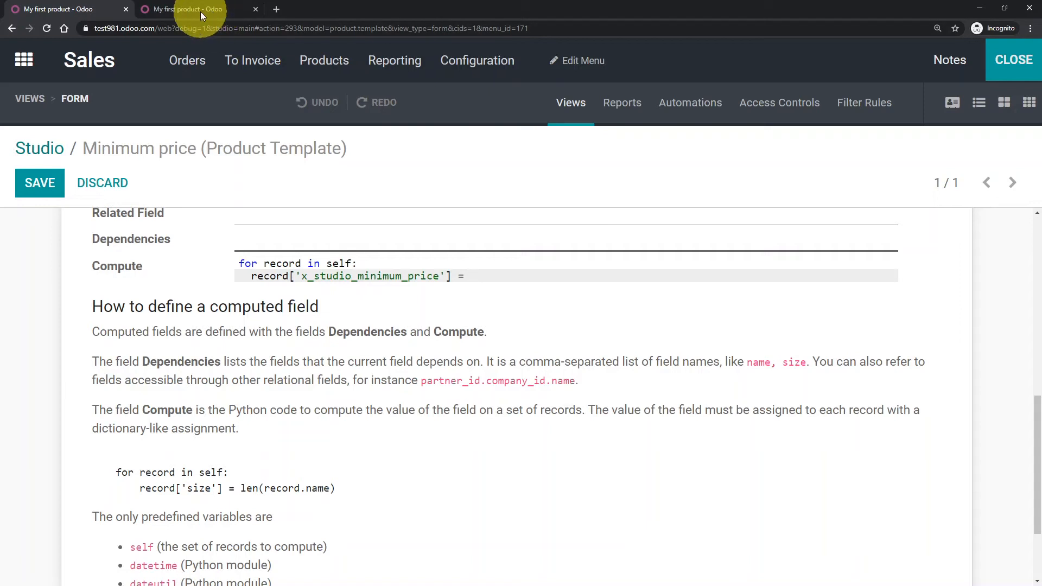
Check the Sales Price of My first product on its form, then return to the field definition
left_click(201, 11)
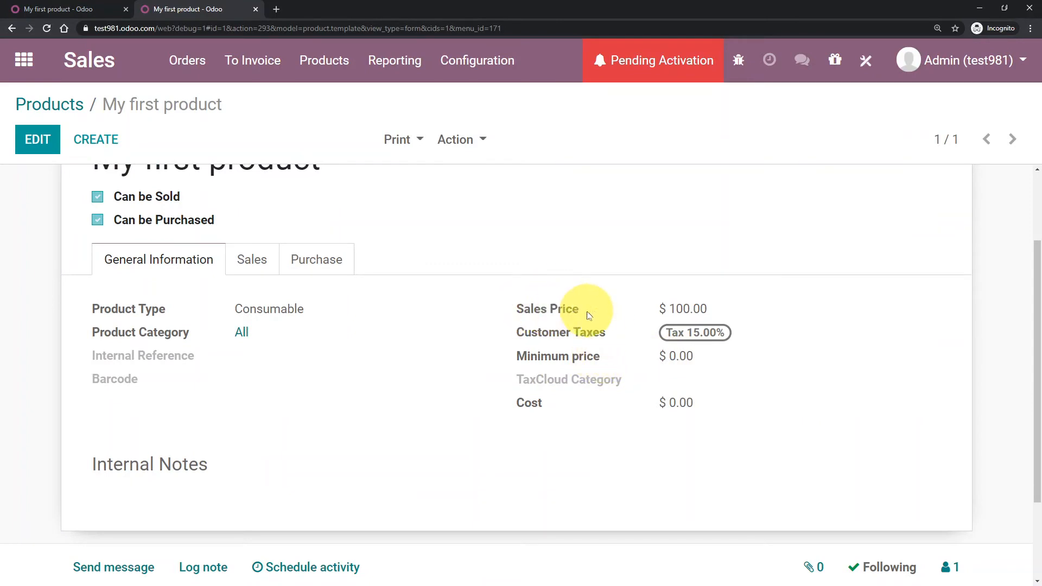
left_click_drag(669, 308, 705, 308)
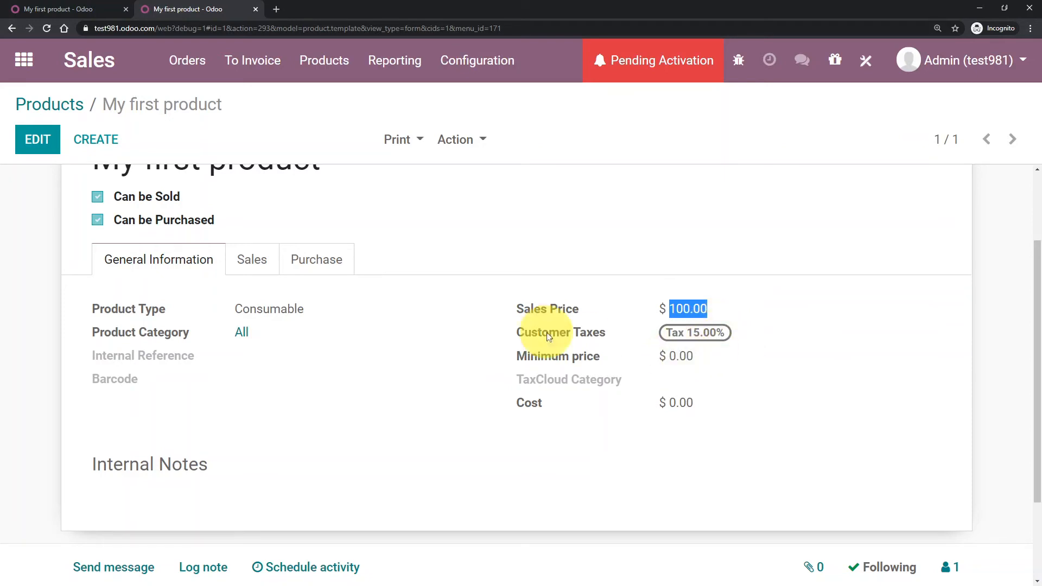
left_click(71, 8)
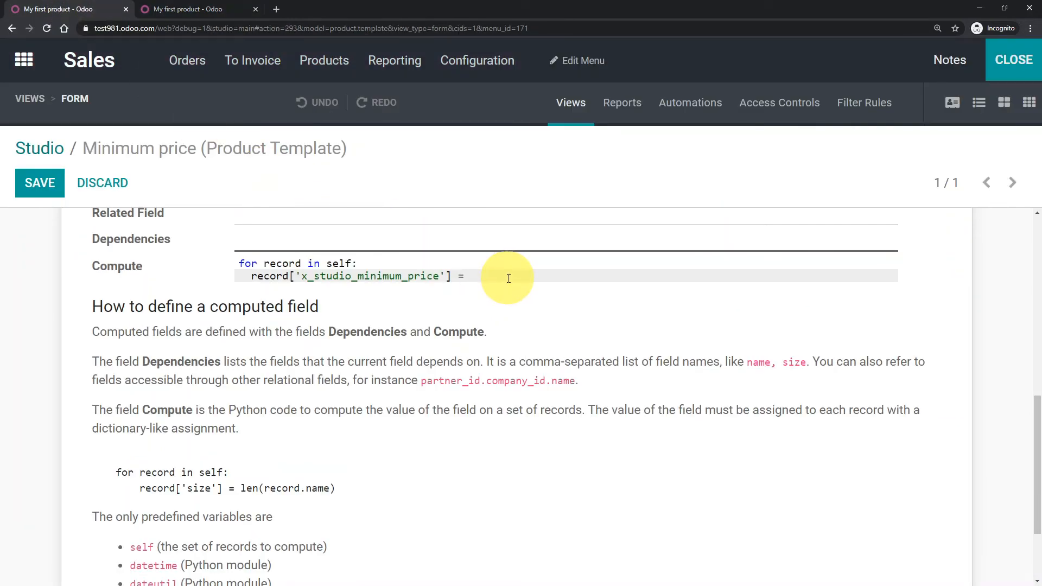
Continue the Compute assignment with "record." and look up the Sales Price field's technical name on the product form
type("recr")
key("BackSpace")
key("BackSpace")
key("BackSpace")
type("ord")
left_click(201, 11)
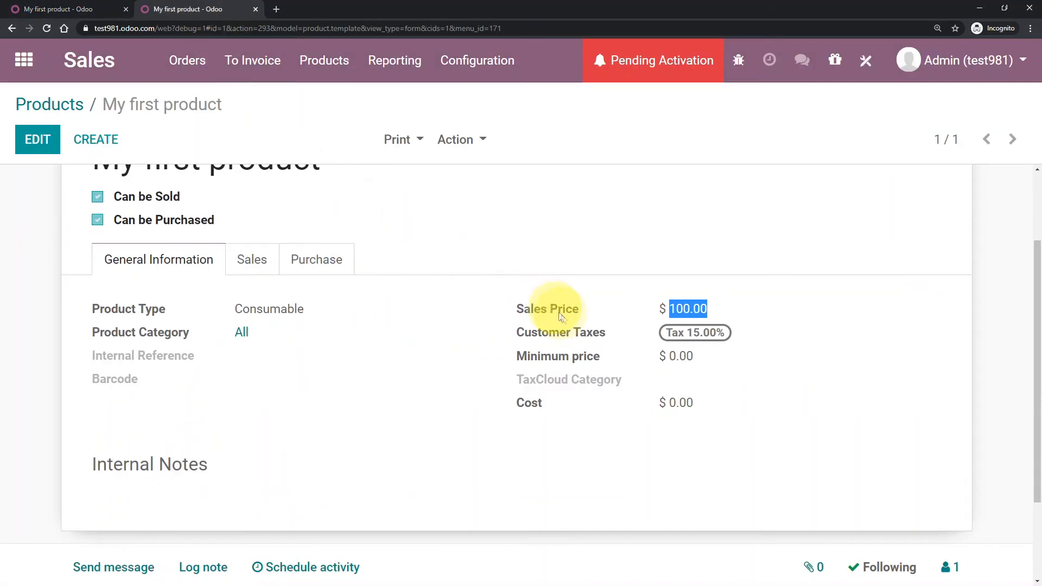
mouse_move(560, 316)
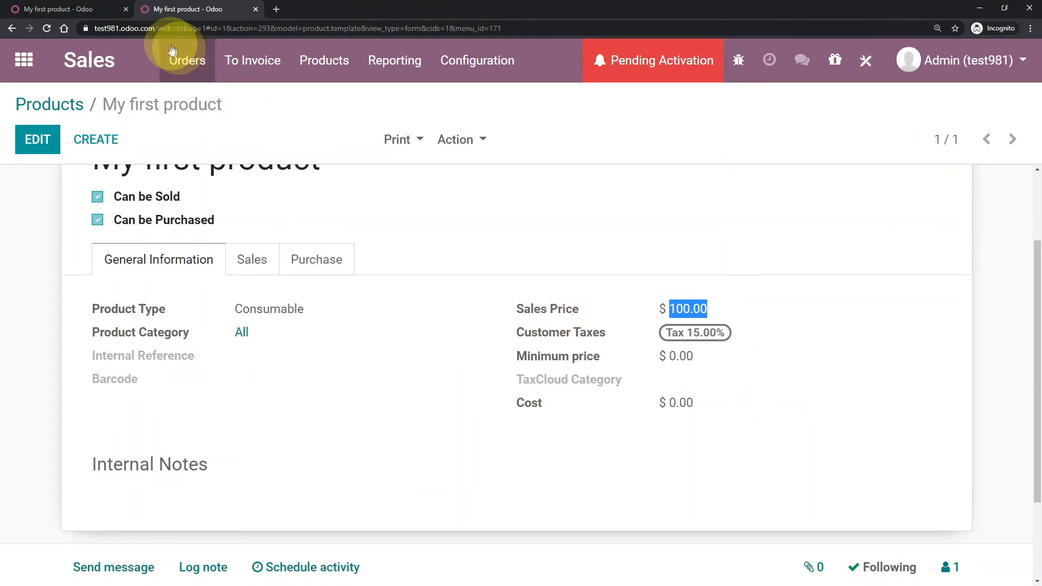
left_click(83, 14)
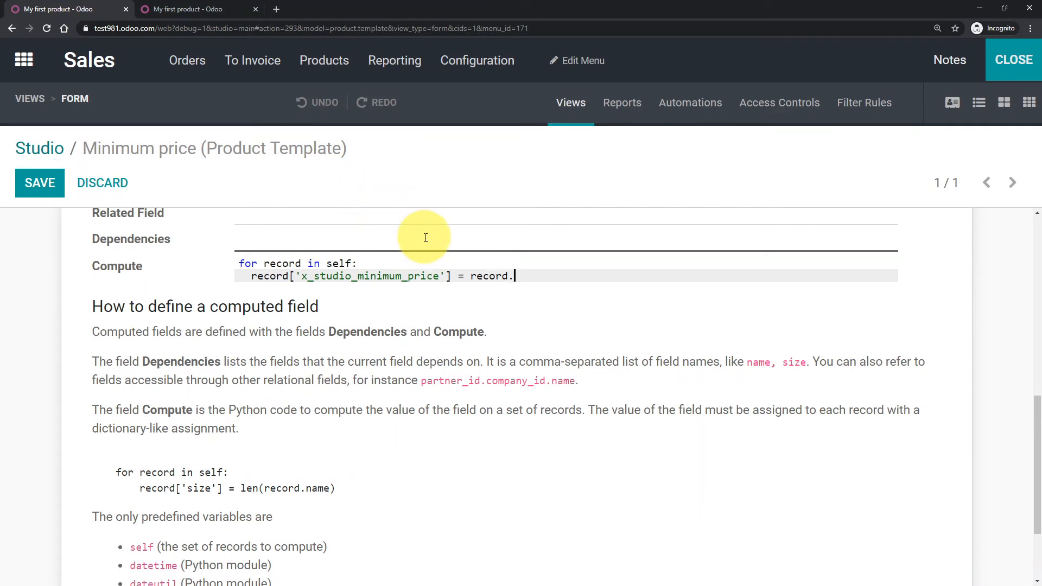
Complete the Compute assignment with "list_price * 0.85" after "record.", rechecking the product form for the Sales Price field
type("list")
key("ctrl+Tab")
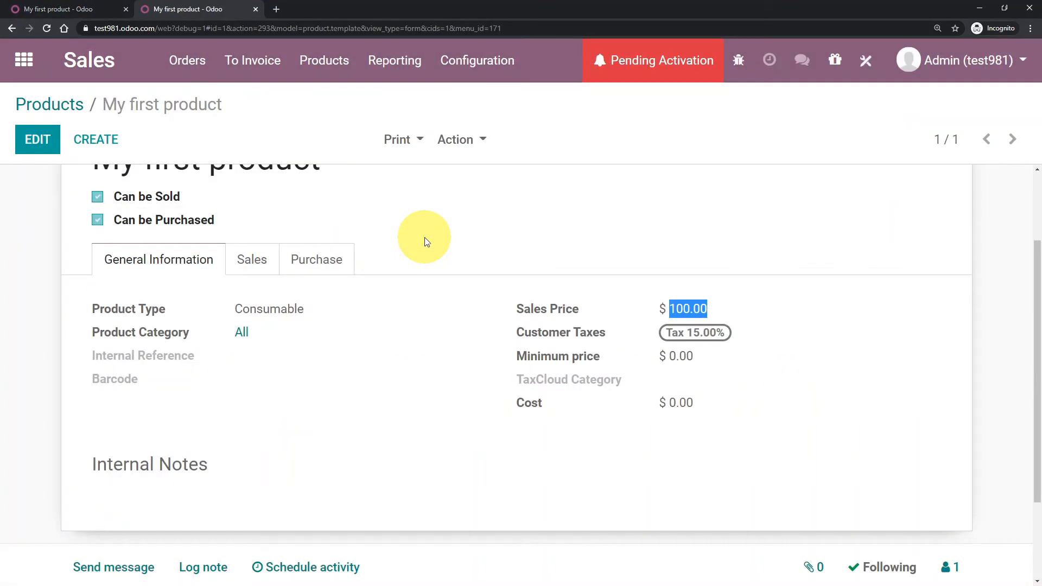
left_click(93, 10)
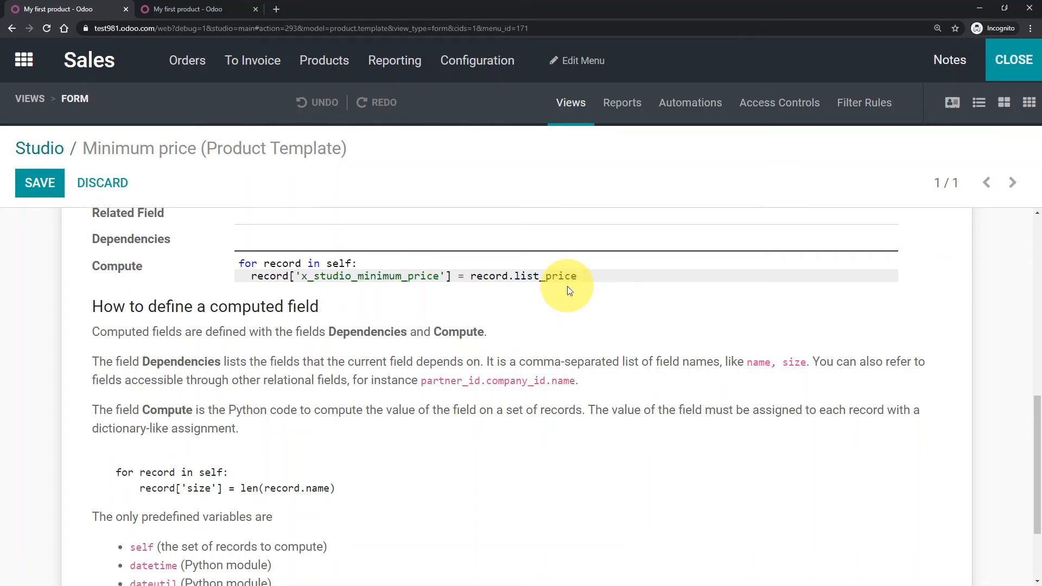
type("*")
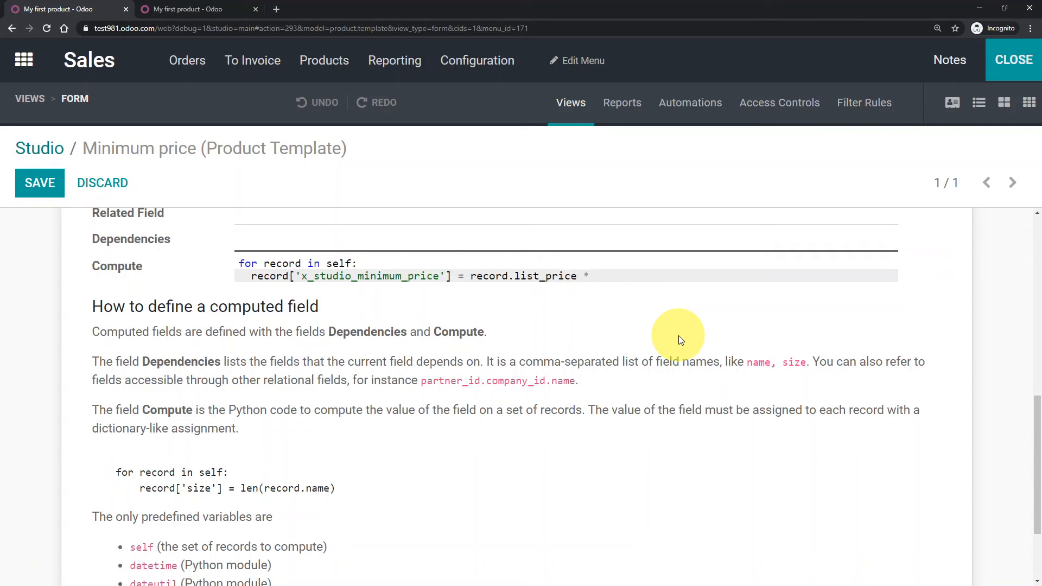
type("0.85")
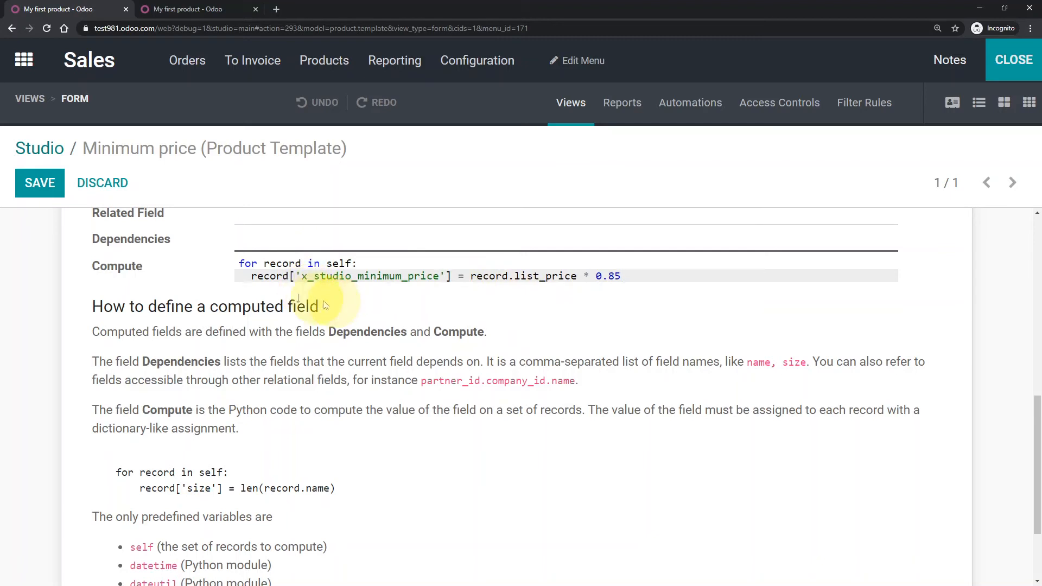
Review the Compute code, going through self, record, x_studio_minimum_price and list_price
left_click(341, 263)
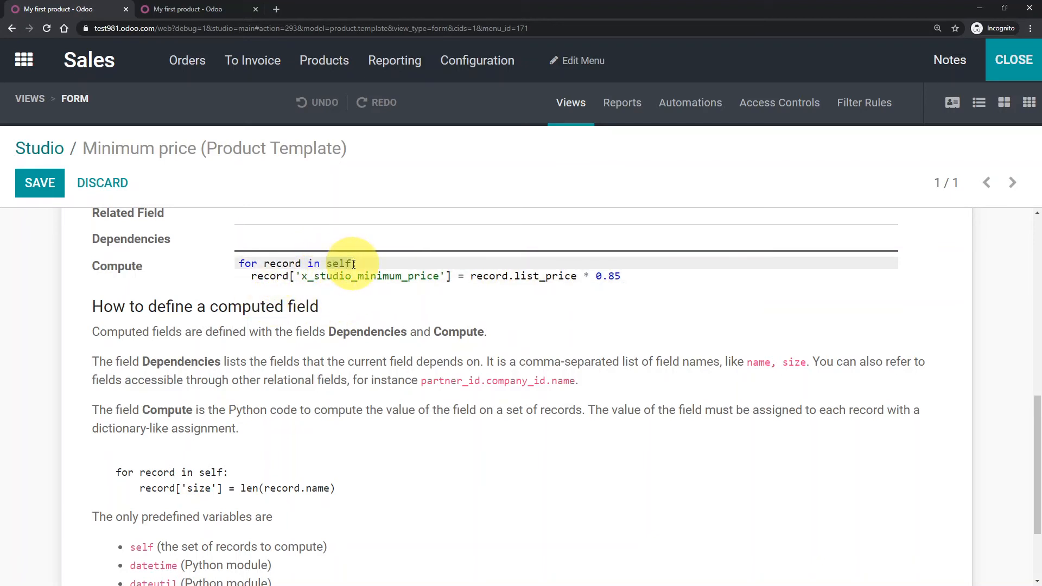
double_click(354, 264)
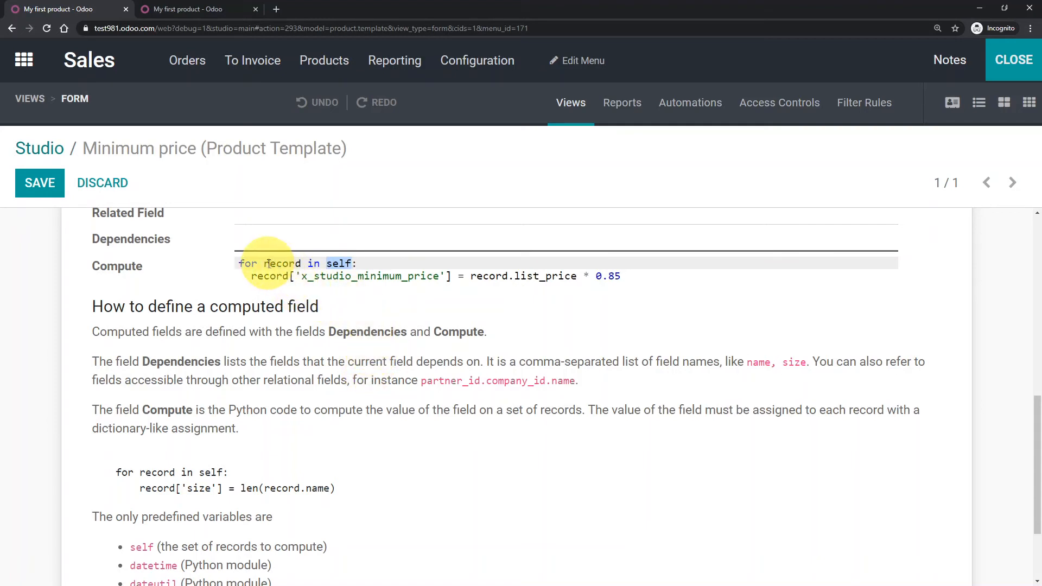
left_click_drag(265, 264, 294, 264)
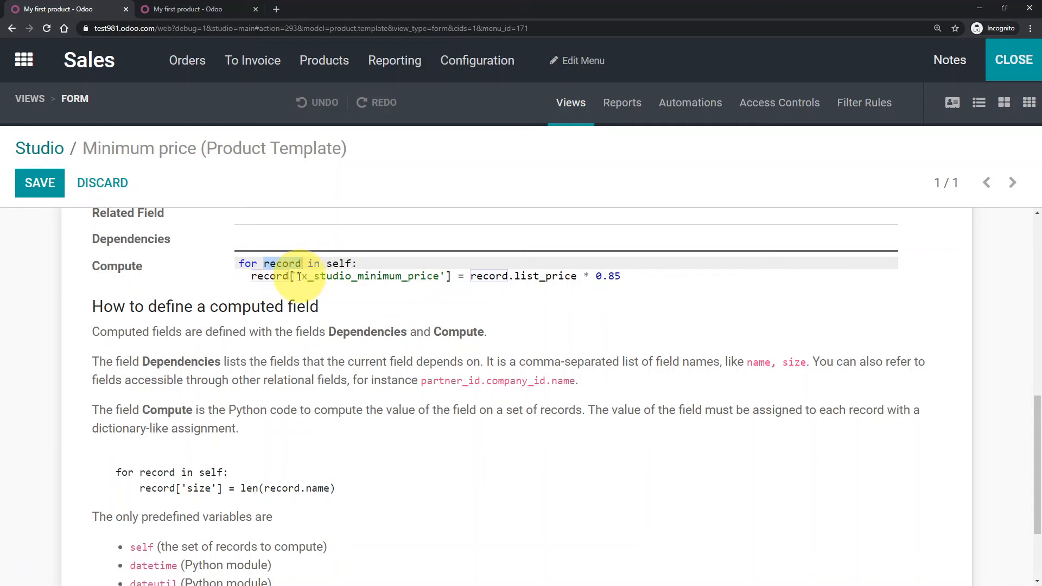
left_click_drag(303, 277, 352, 276)
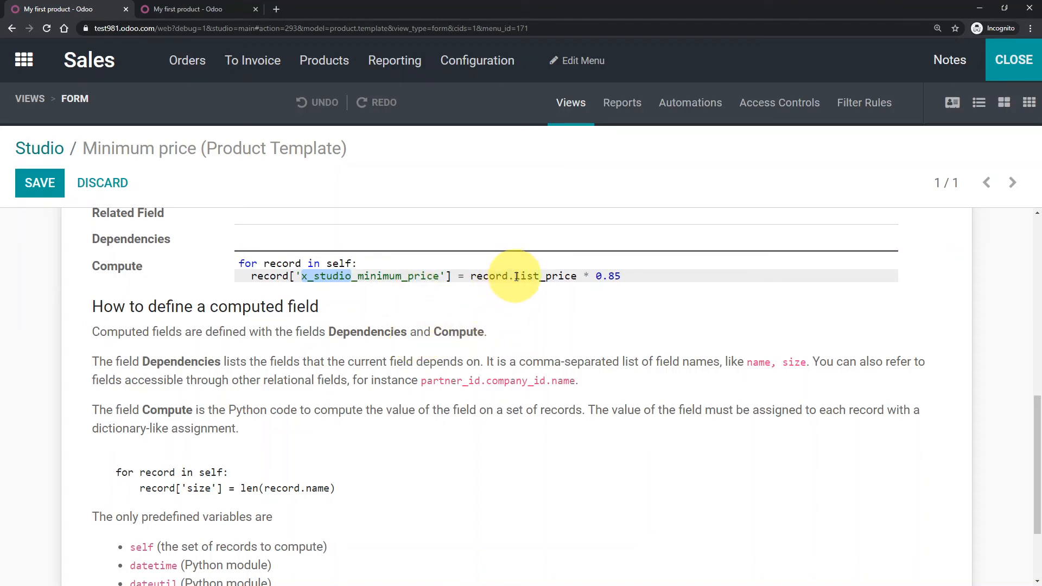
left_click_drag(516, 277, 619, 301)
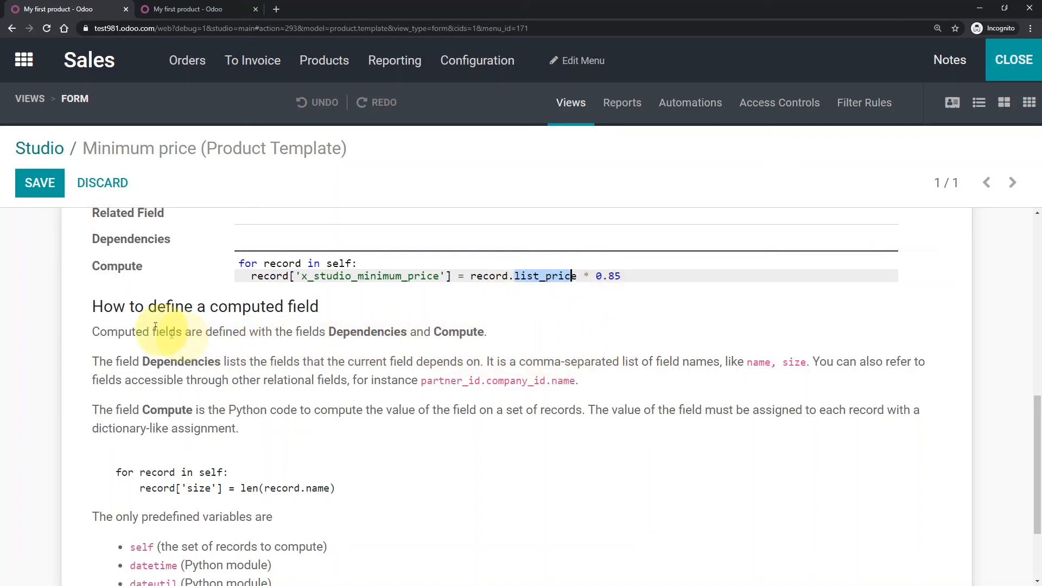
Set the Minimum price field's Dependencies to "x_studio_minimum_price, list_price" and save the field definition
left_click(40, 183)
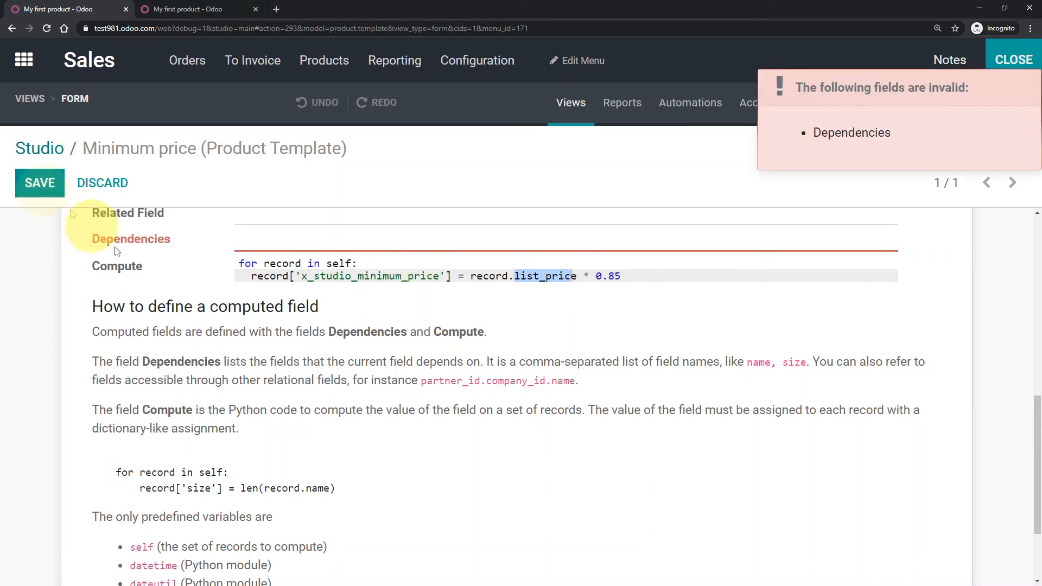
scroll(366, 250, "up", 2)
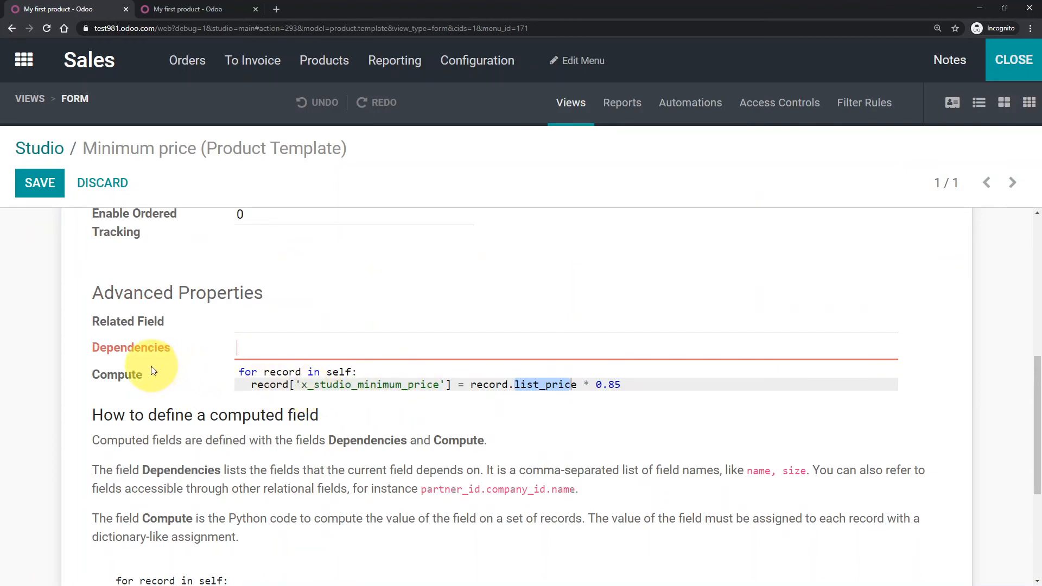
left_click_drag(302, 384, 426, 384)
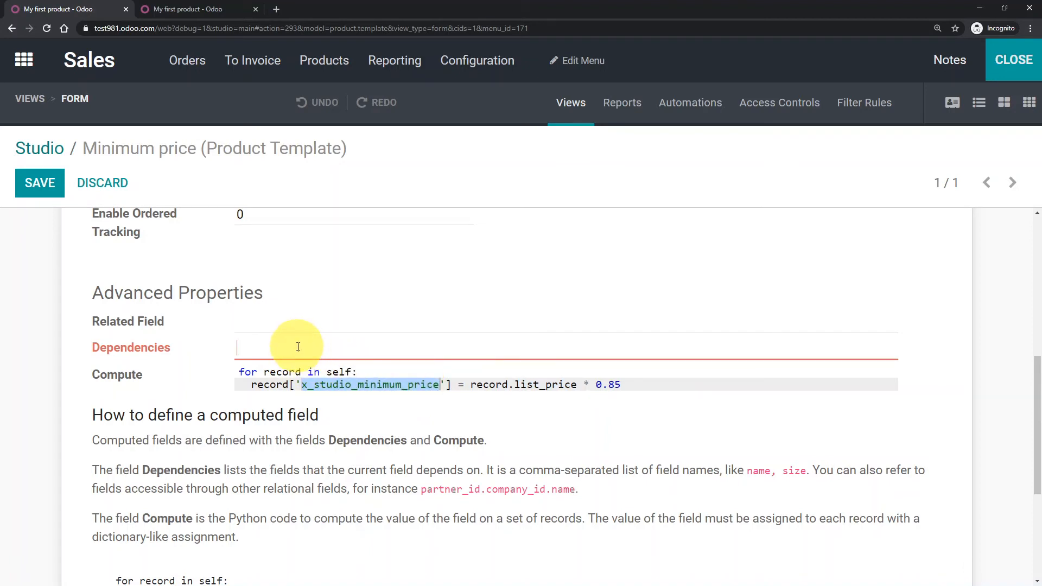
type("x_studio_minimum_price")
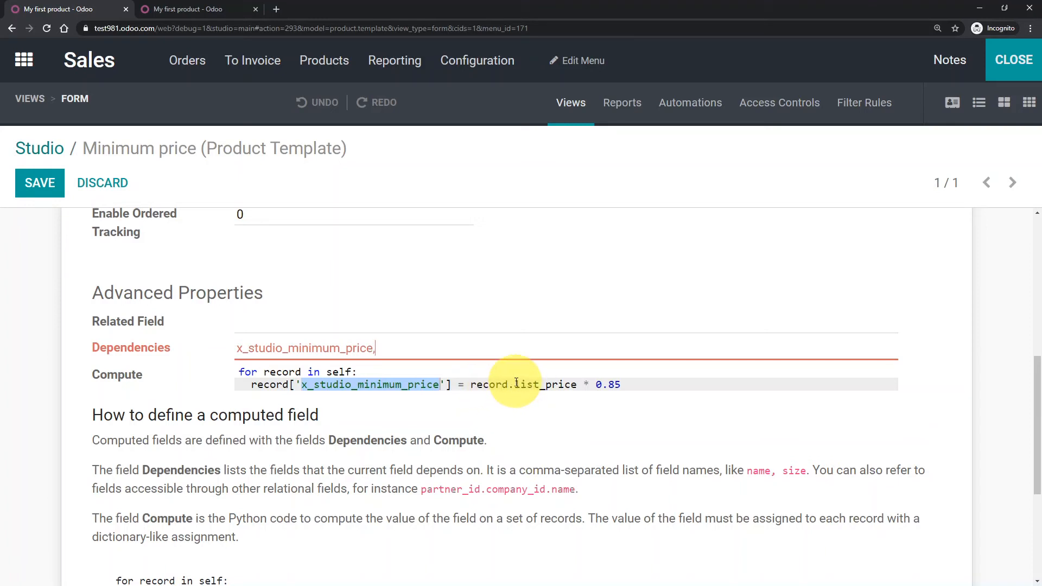
left_click_drag(517, 384, 571, 386)
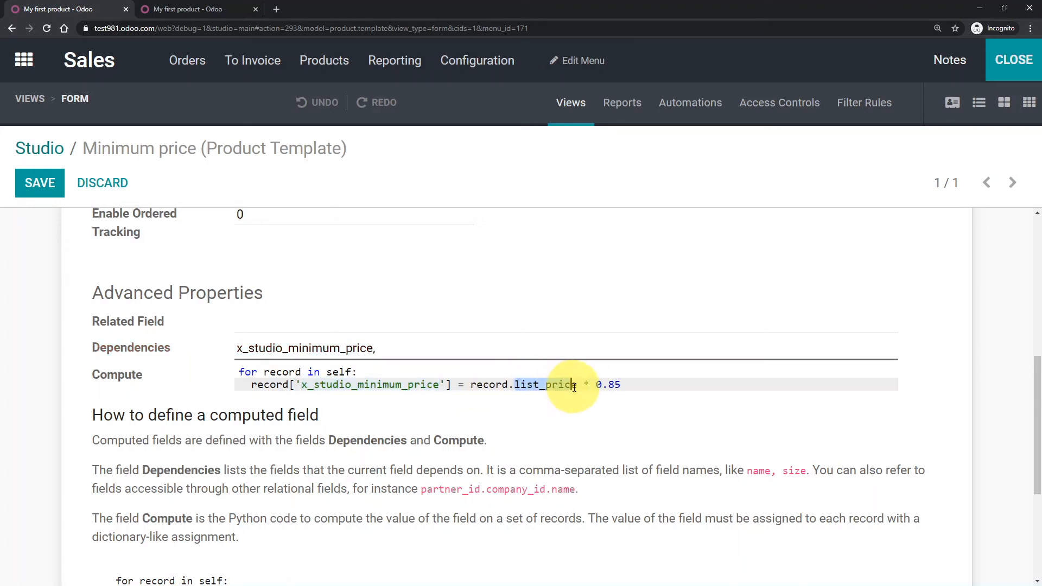
left_click(449, 356)
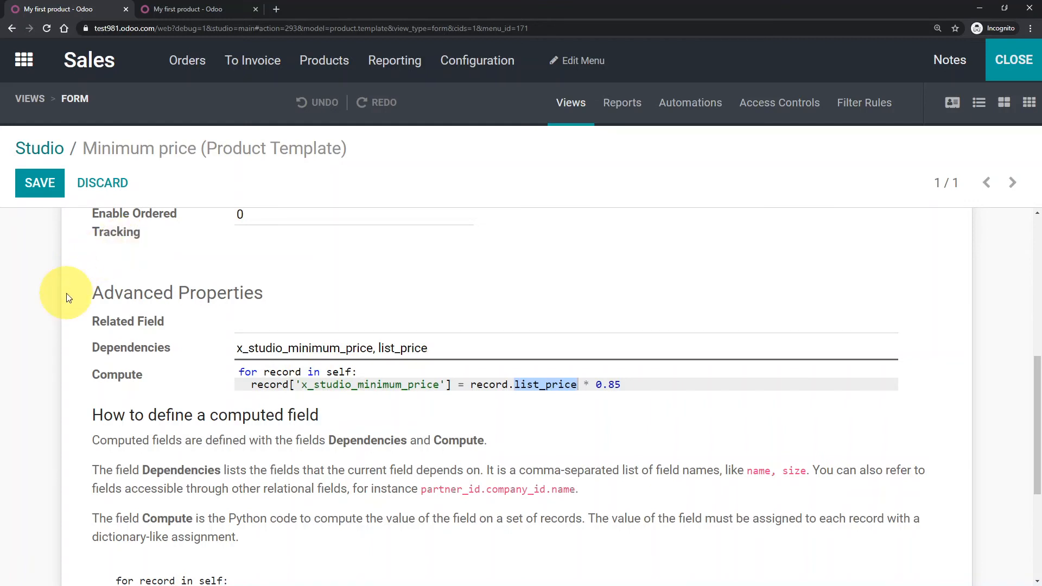
left_click(47, 190)
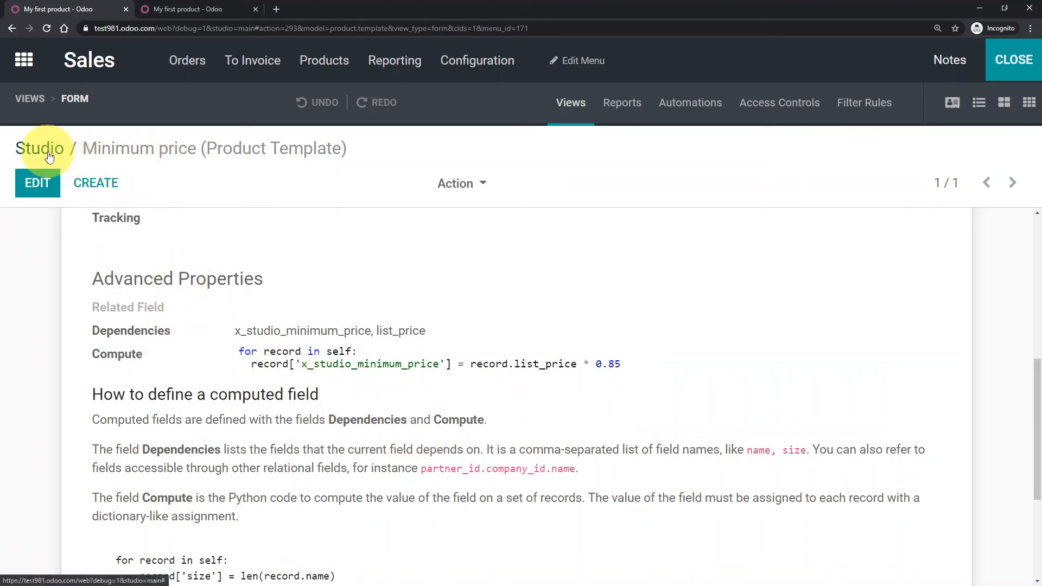
Leave Studio, set the Sales Price of My first product to 200.00, save it and check the Minimum price
left_click(1010, 66)
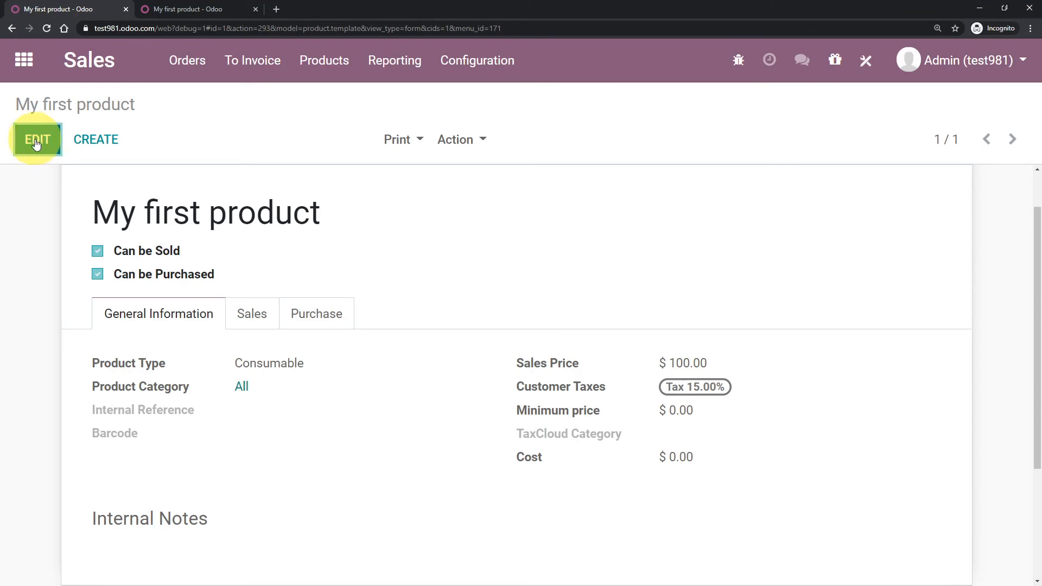
left_click(36, 141)
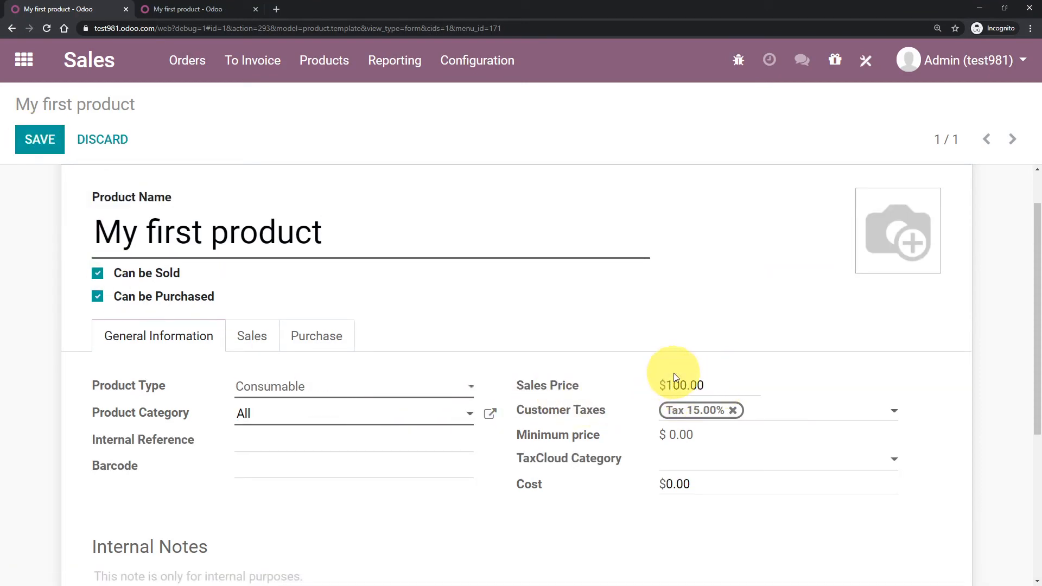
left_click(675, 376)
key("BackSpace")
type("2")
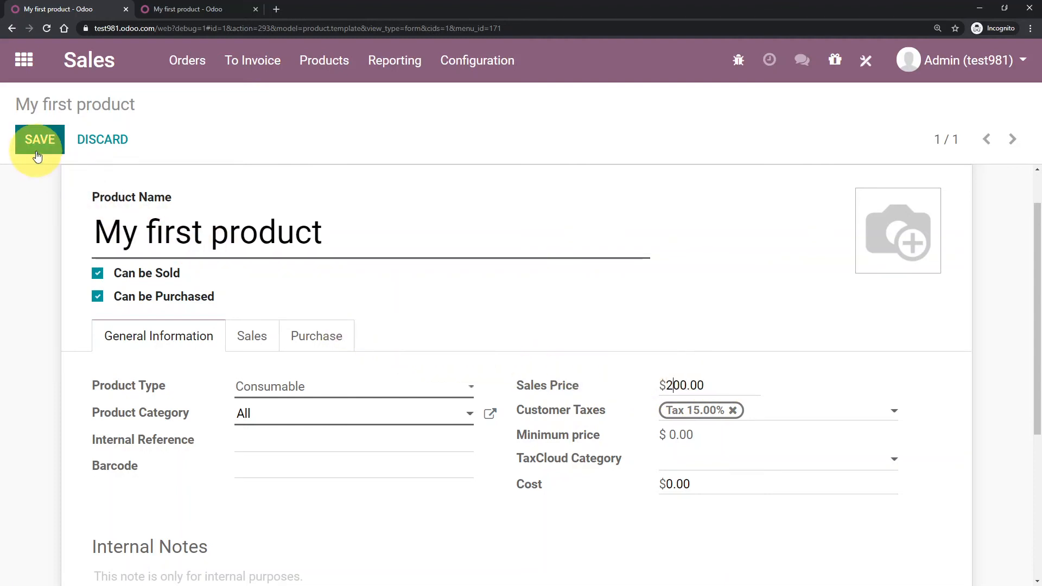
left_click(37, 143)
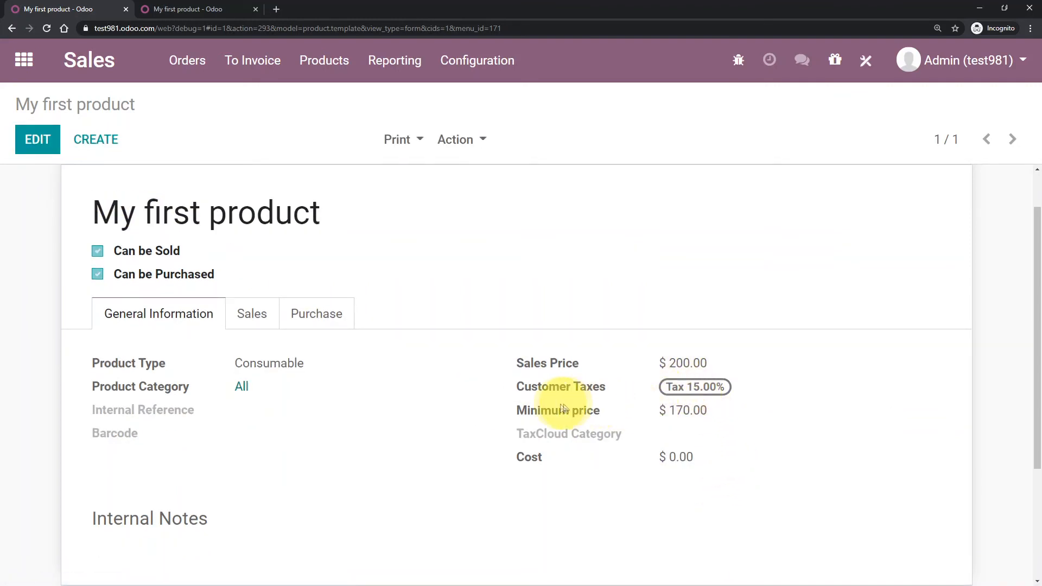
left_click_drag(659, 412, 703, 411)
left_click(725, 411)
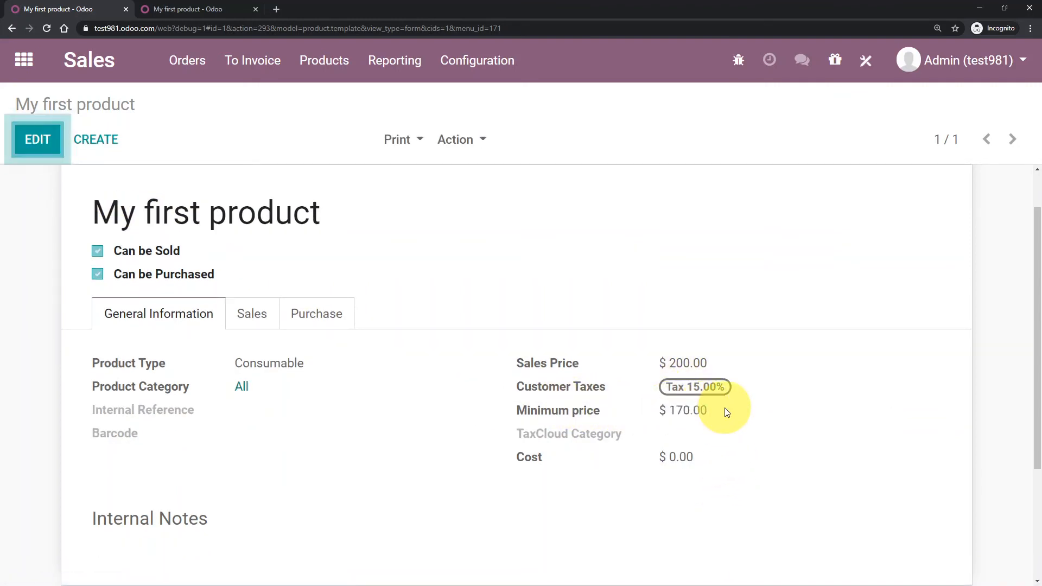
Set the Sales Price of My first product to 100.00 and save the product
left_click(38, 142)
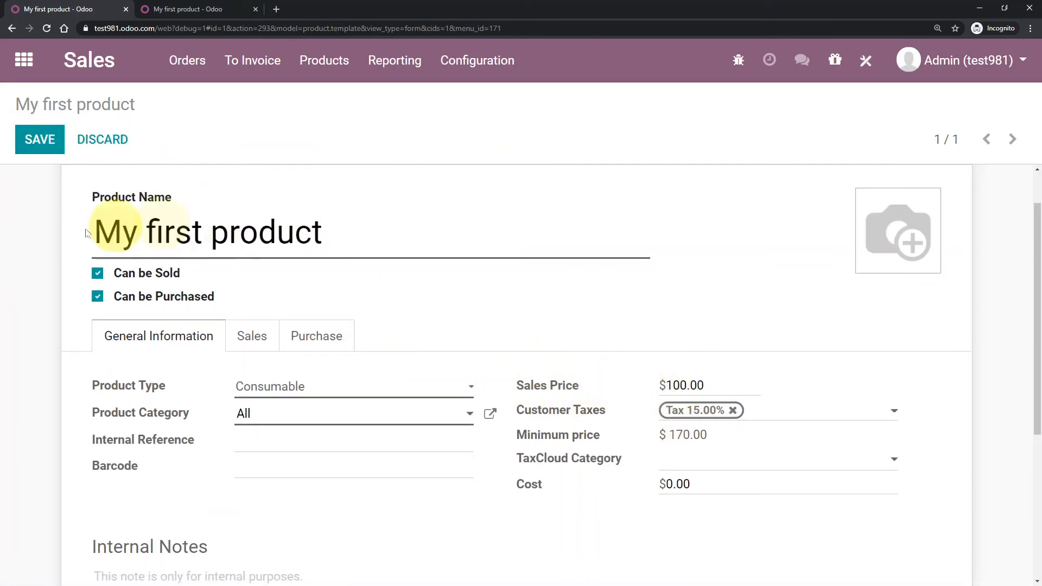
left_click(39, 143)
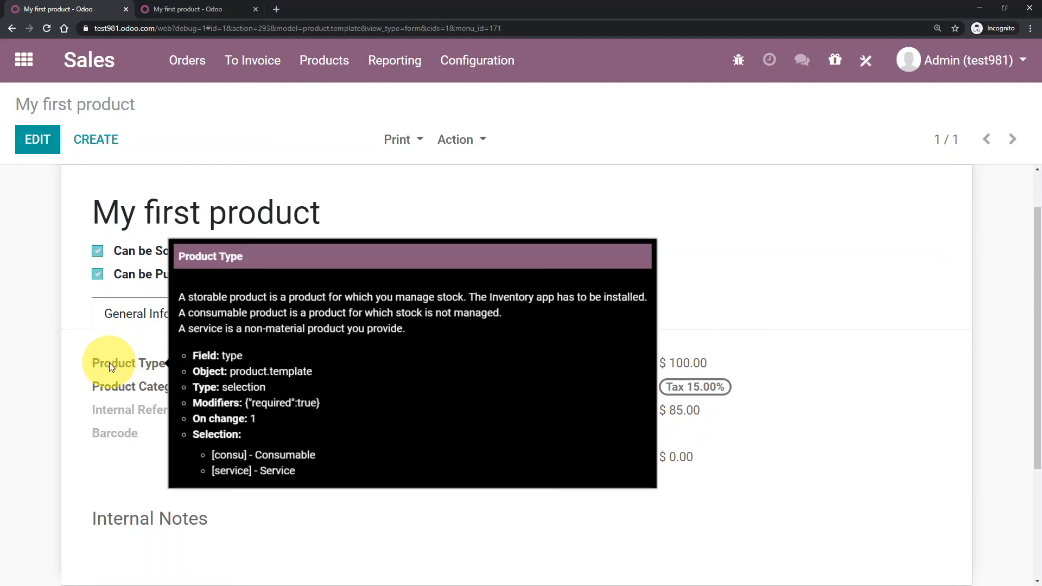
mouse_move(151, 391)
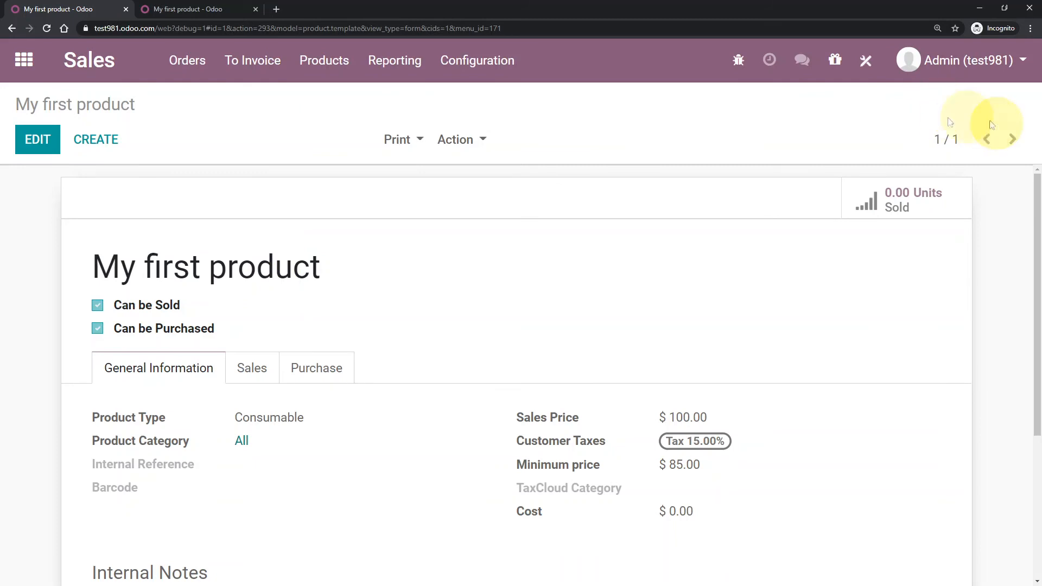
Reopen the product form in Studio and bring up the Advanced Properties of the Minimum price field's full definition
left_click(865, 63)
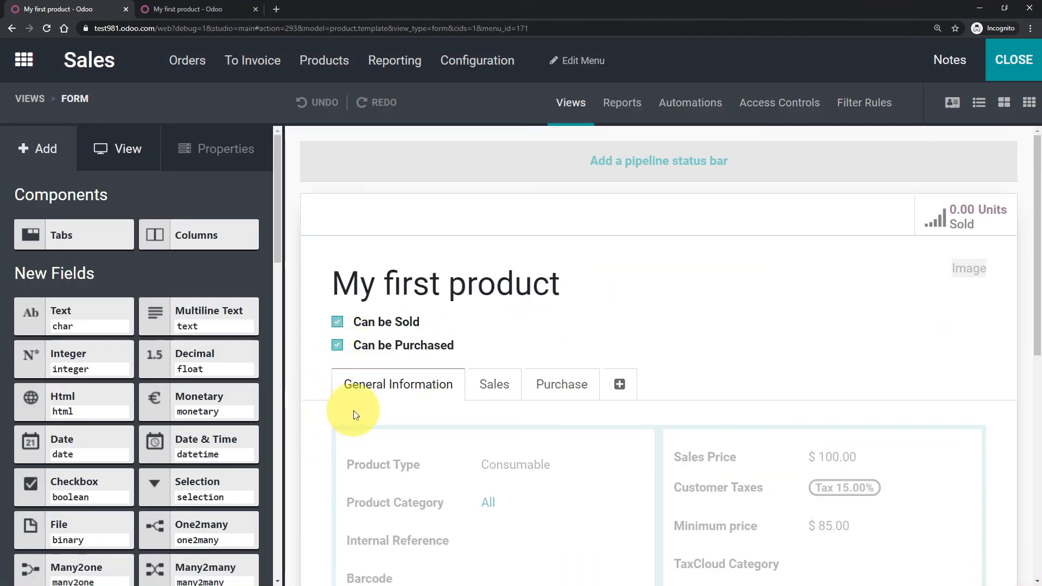
scroll(380, 375, "down", 3)
scroll(630, 413, "up", 3)
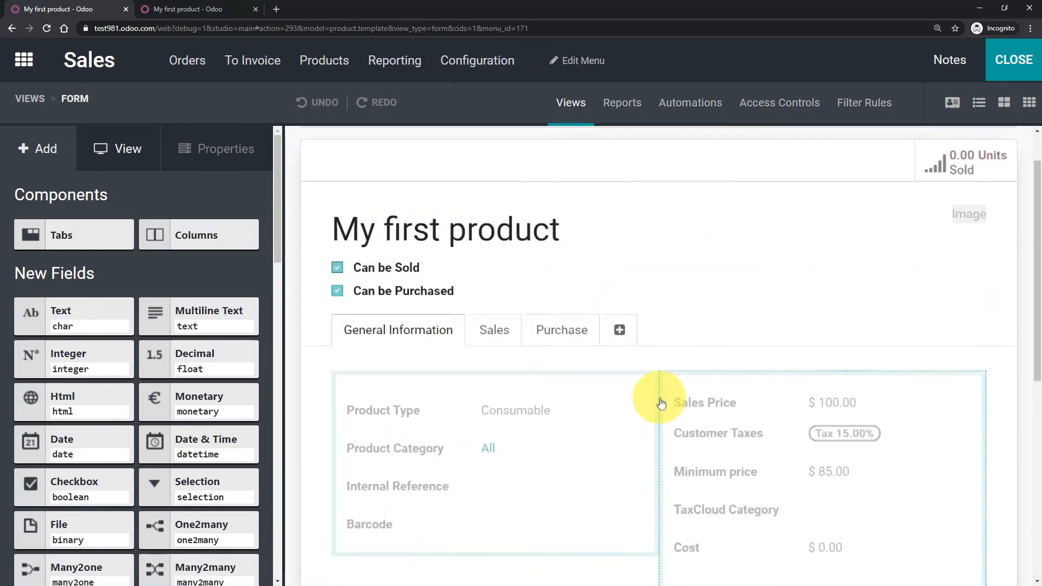
scroll(367, 373, "down", 5)
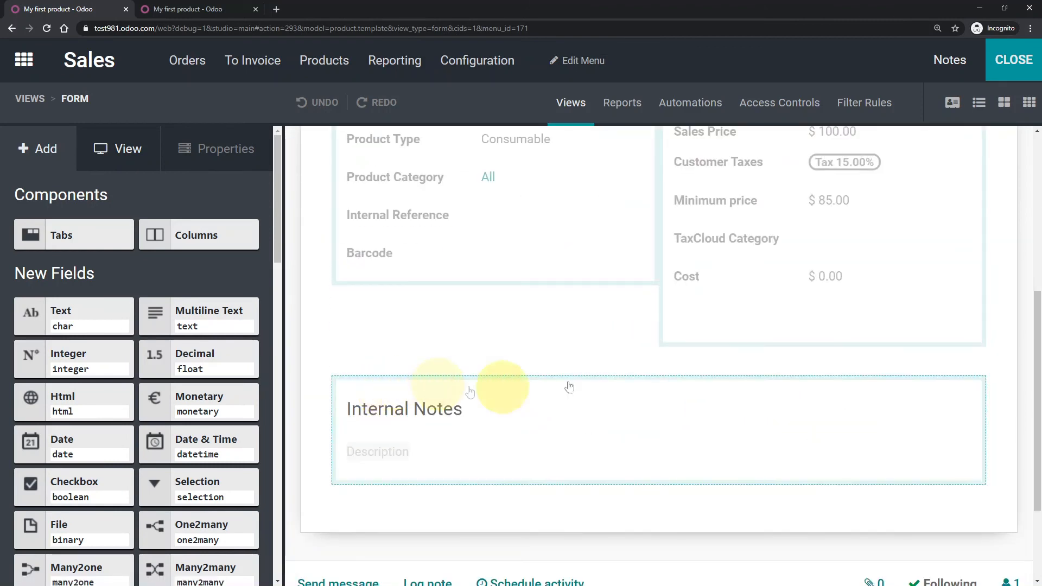
left_click(728, 210)
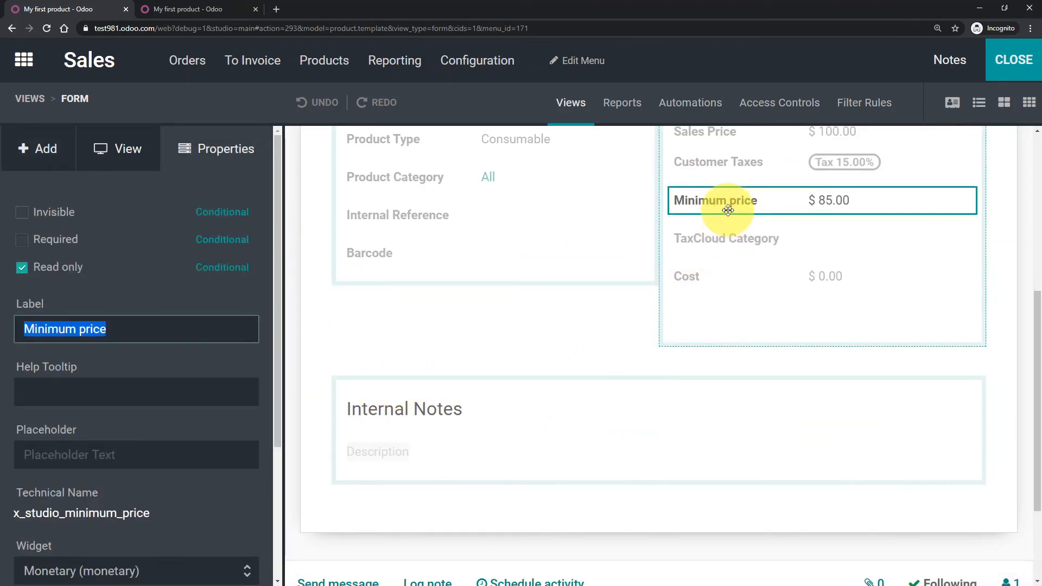
scroll(163, 467, "down", 3)
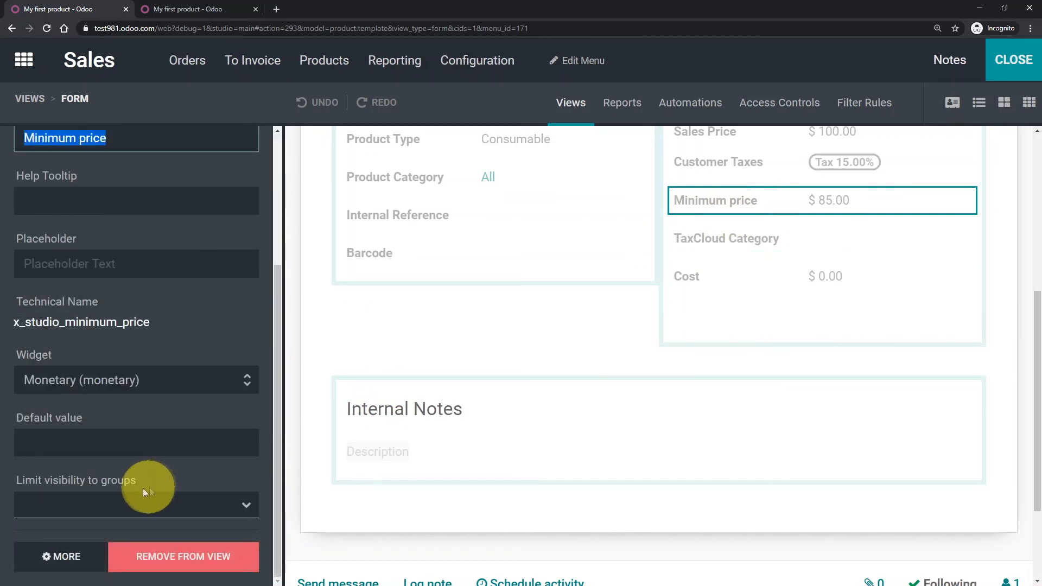
left_click(75, 558)
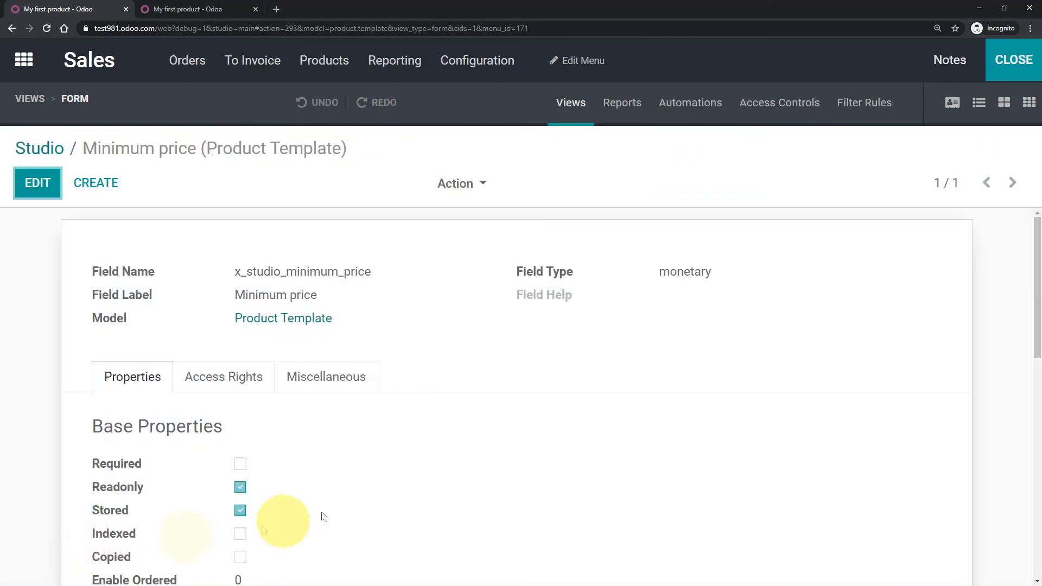
scroll(484, 384, "down", 10)
scroll(494, 406, "up", 3)
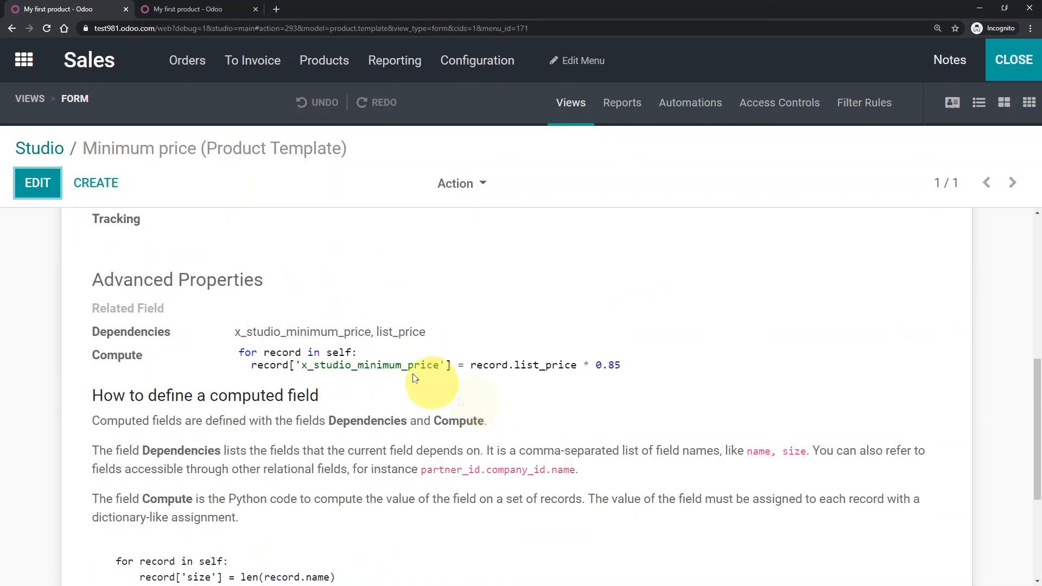
Remove the "x_" prefix from the field name in the Compute code so it reads 'studio_minimum_price', and save the definition
left_click(37, 182)
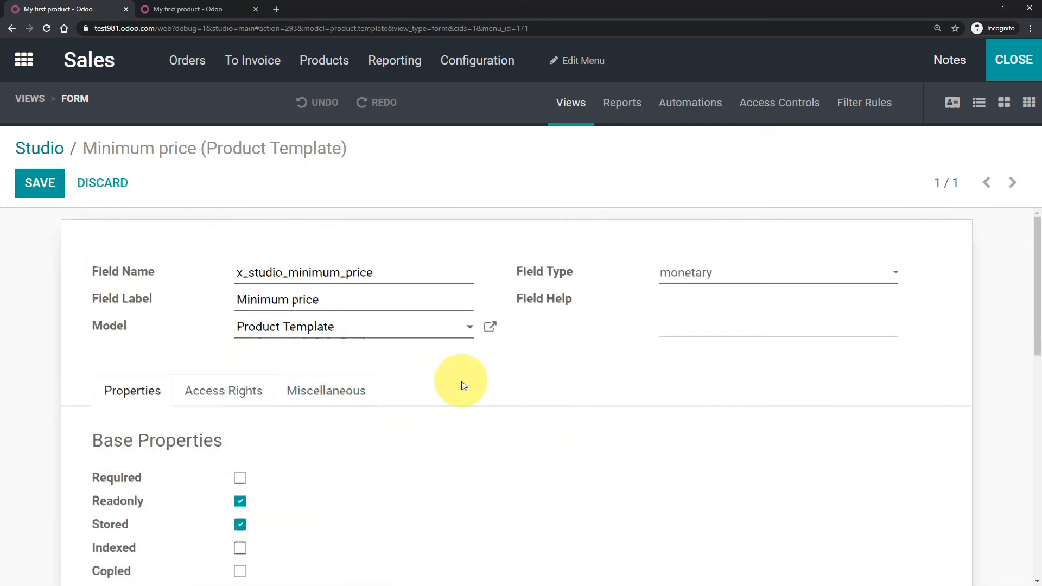
scroll(465, 384, "down", 7)
scroll(488, 380, "down", 1)
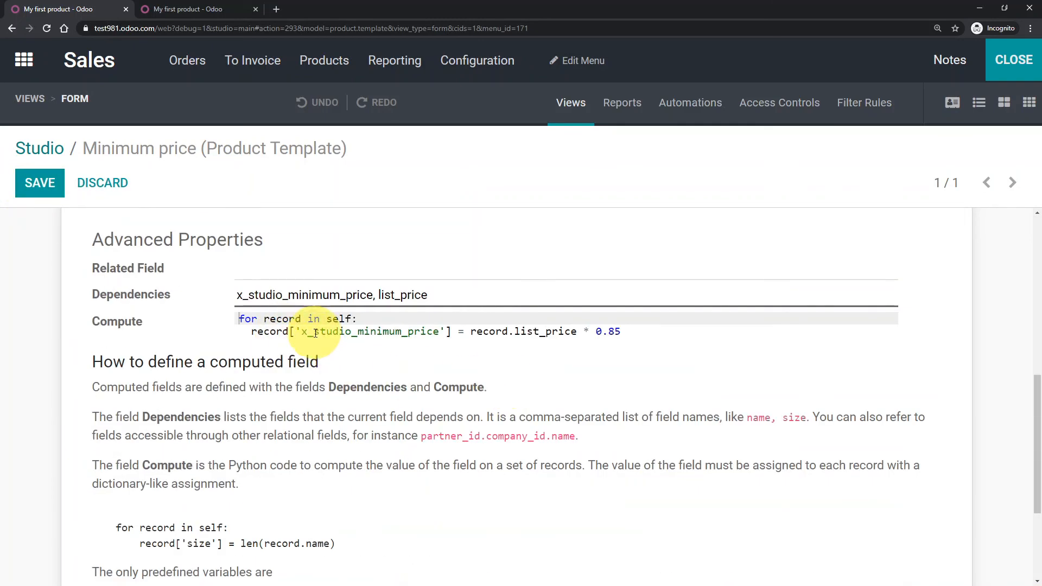
left_click(315, 332)
key("BackSpace")
key("BackSpace")
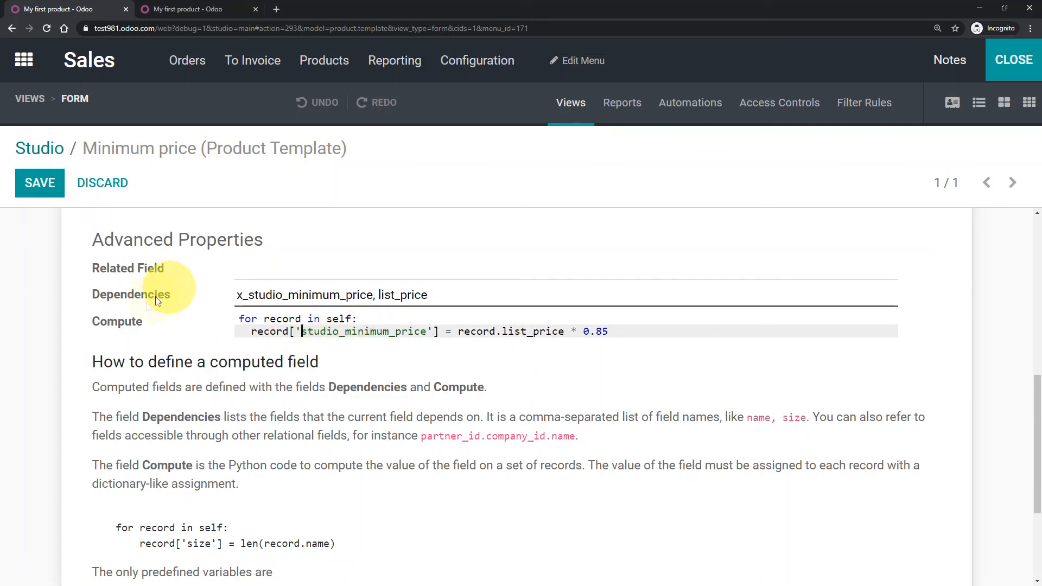
left_click(43, 183)
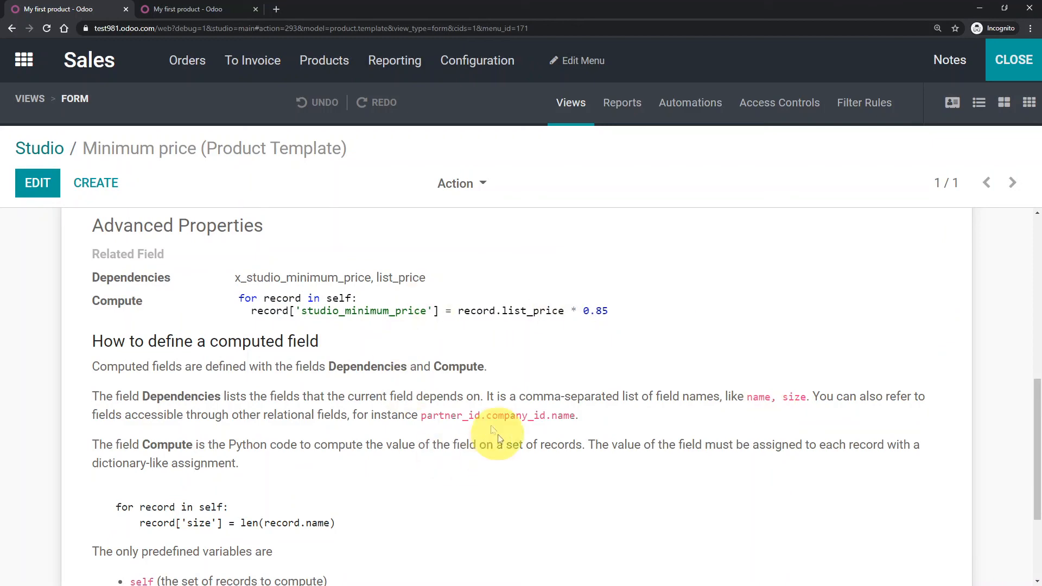
scroll(495, 422, "down", 3)
scroll(480, 415, "up", 1)
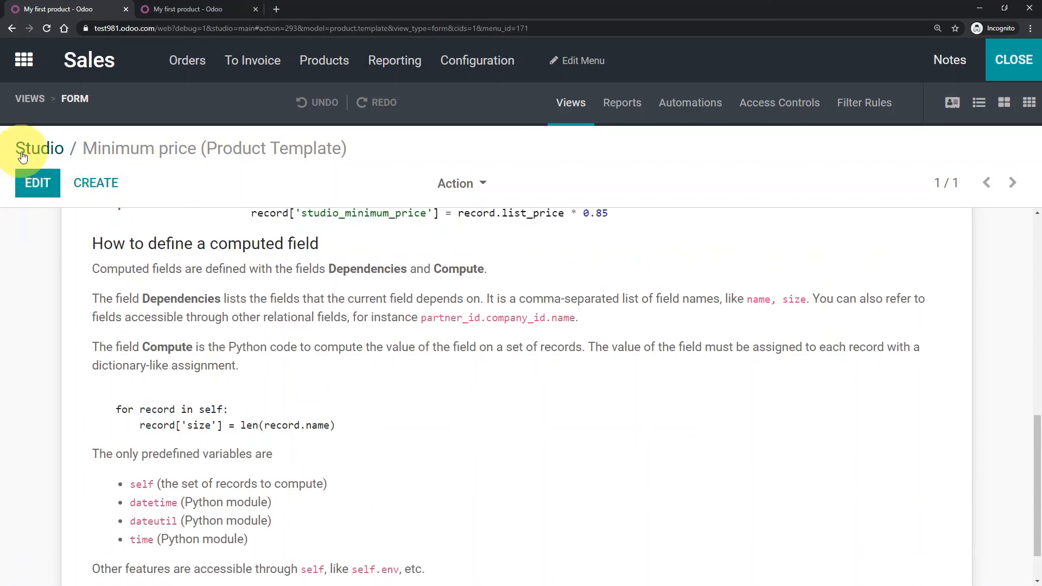
Leave Studio and try to save My first product with its Sales Price changed to 200.00
left_click(1026, 64)
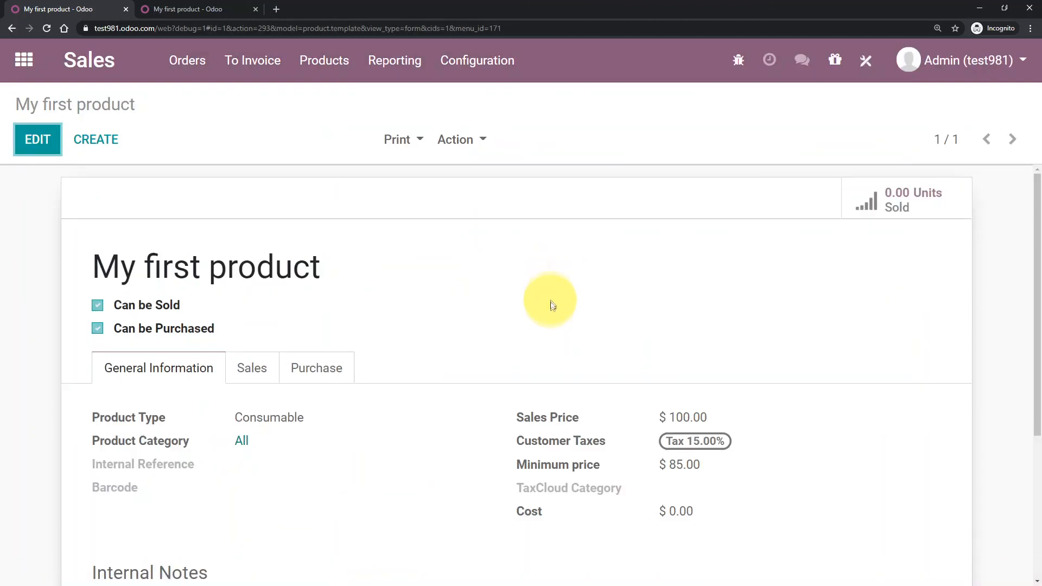
left_click(38, 140)
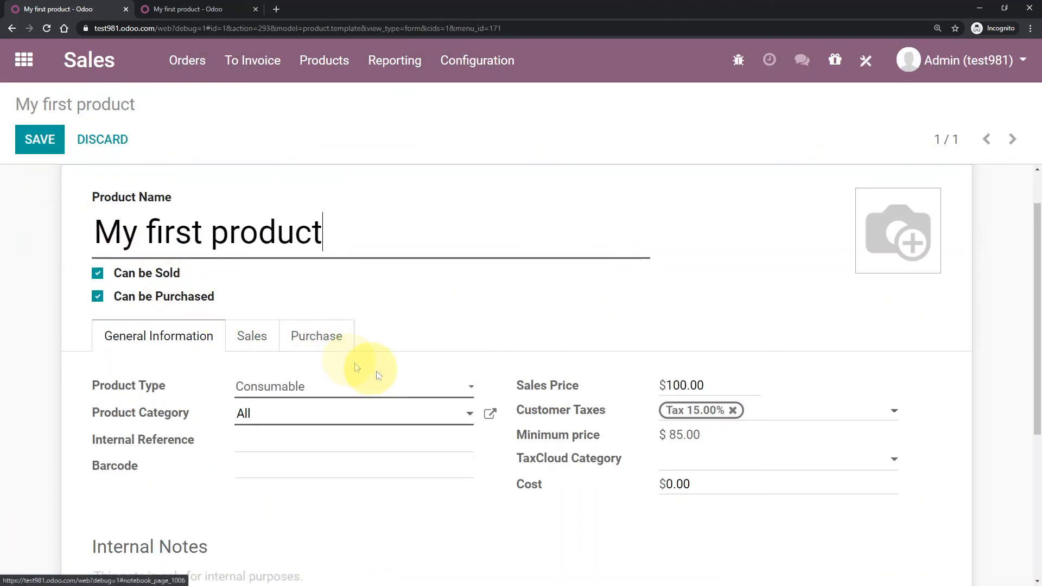
left_click(672, 385)
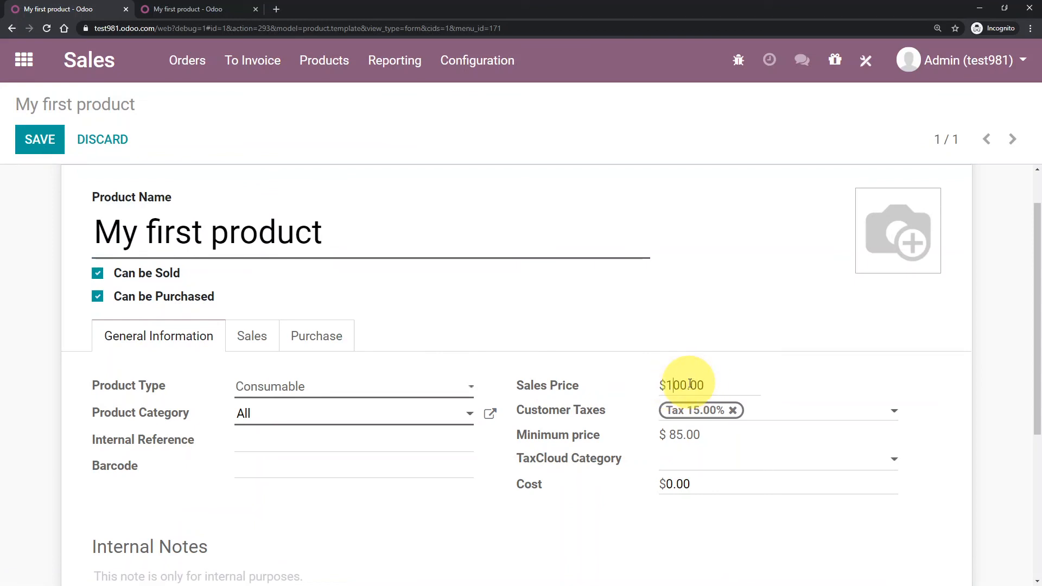
type("2")
left_click(38, 140)
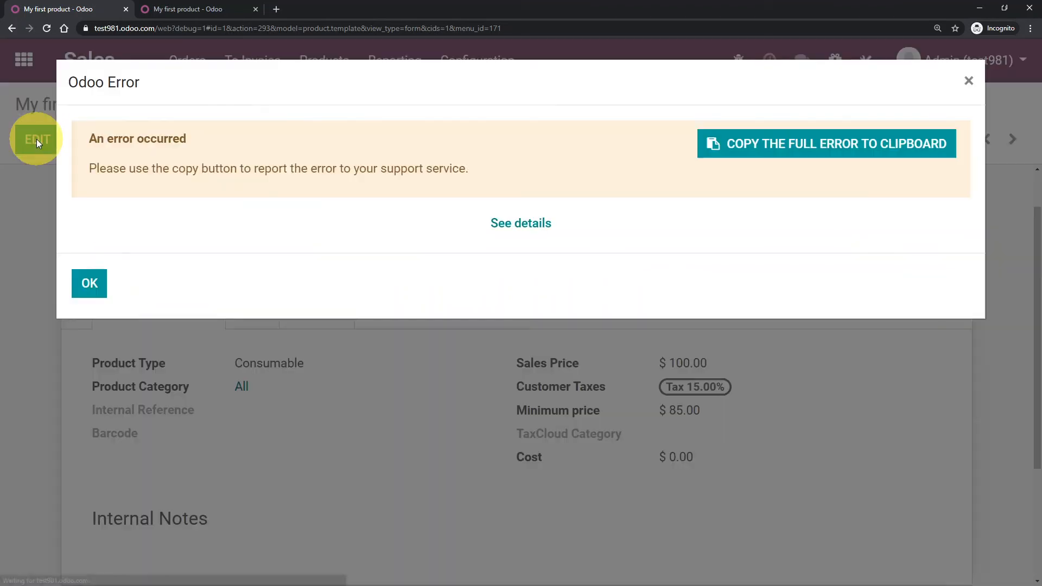
Expand the error details, examine the traceback for the field name that caused the failure, and dismiss the error
left_click(521, 223)
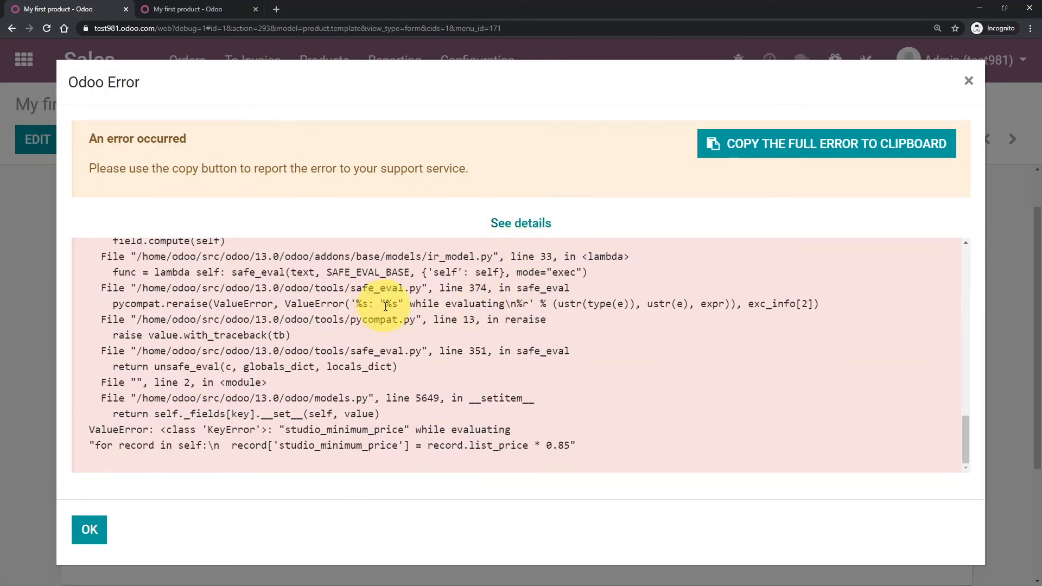
scroll(385, 307, "up", 12)
scroll(479, 378, "up", 3)
scroll(407, 365, "down", 6)
scroll(430, 350, "down", 8)
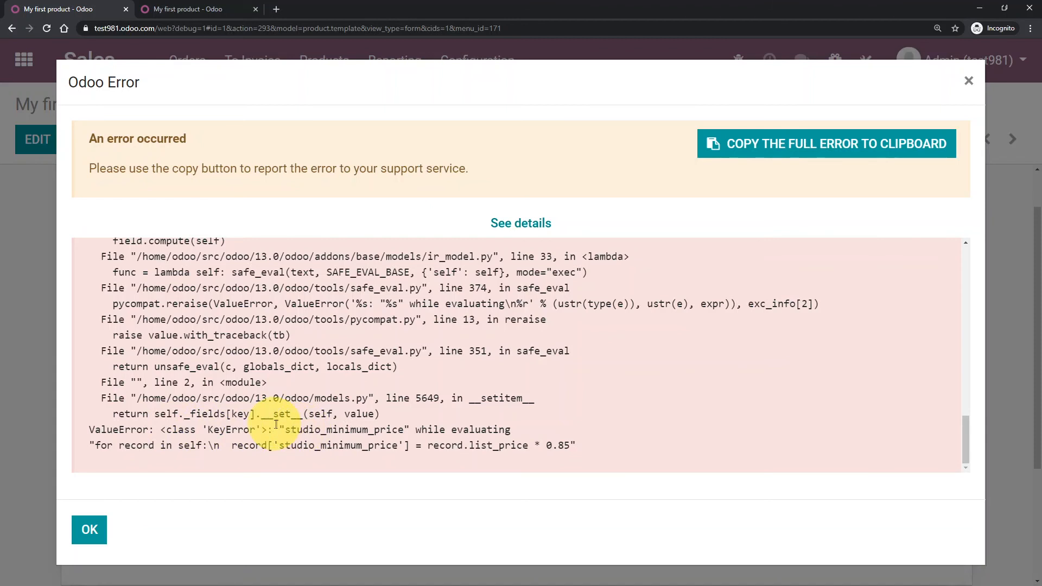
left_click_drag(333, 429, 390, 427)
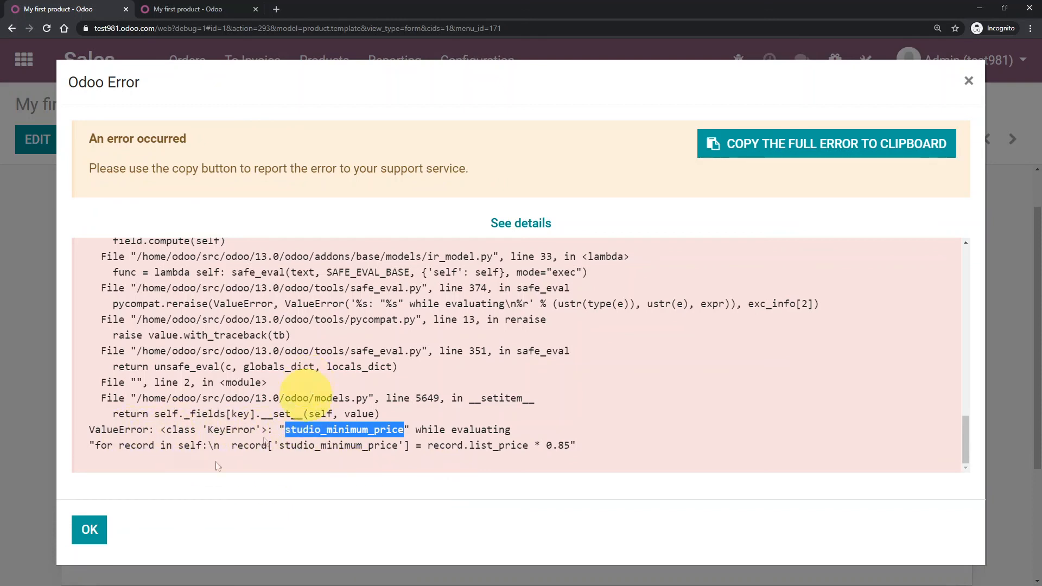
left_click(96, 535)
scroll(463, 342, "down", 1)
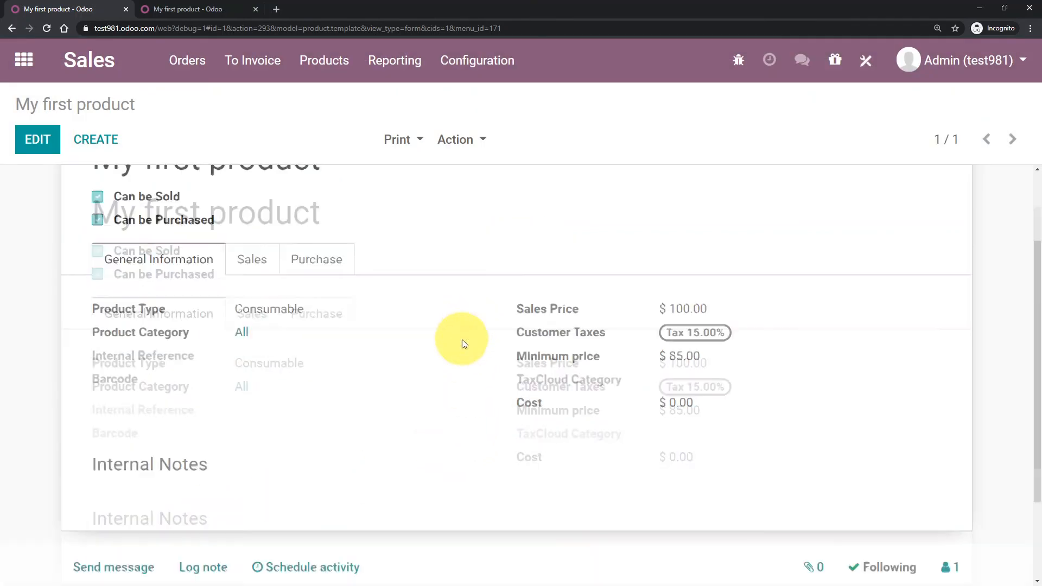
scroll(461, 340, "down", 2)
scroll(706, 304, "up", 4)
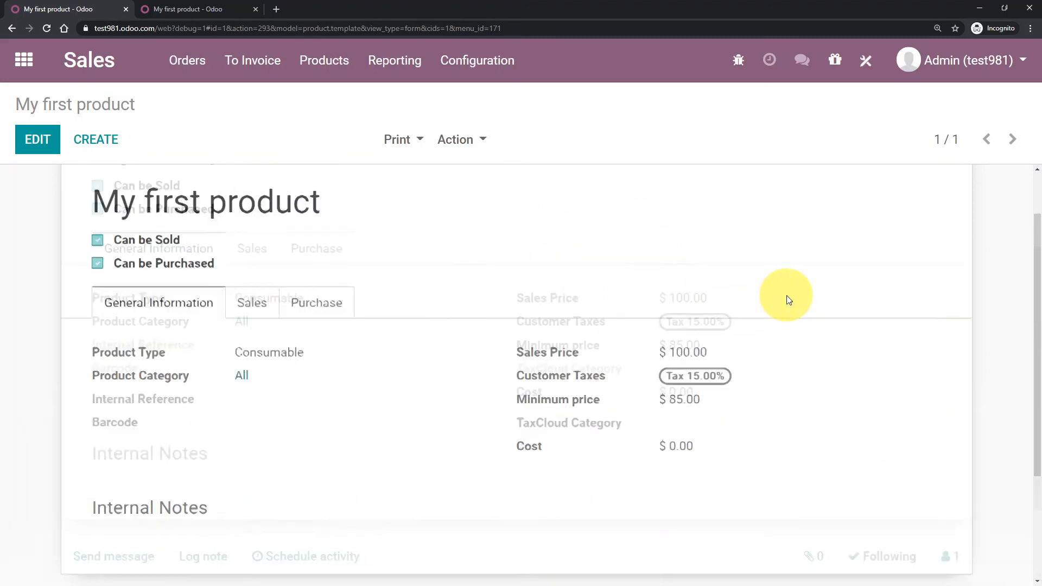
Reopen the product form in Studio and bring up the Minimum price field's full definition at its Advanced Properties
left_click(866, 60)
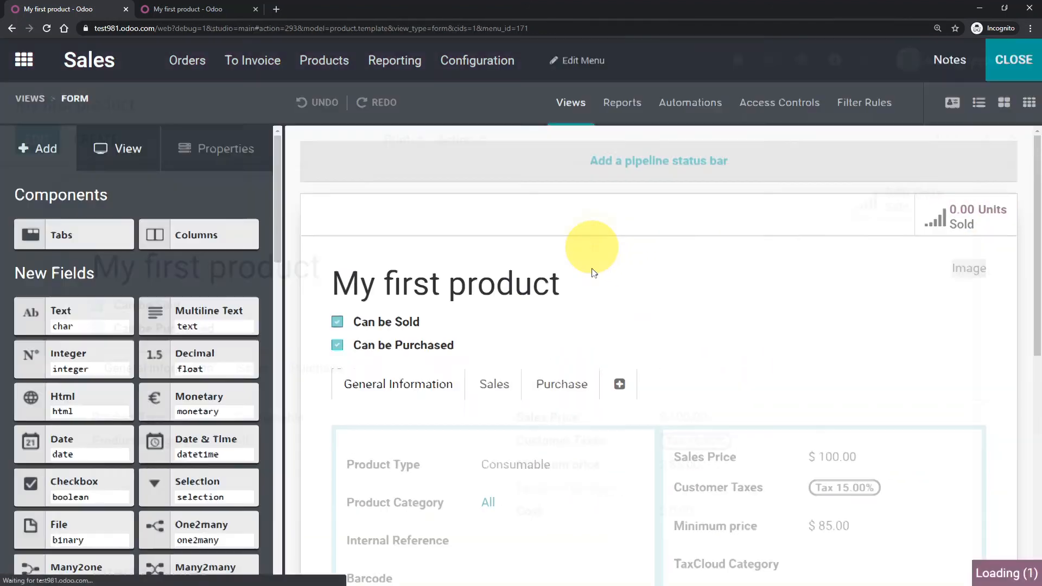
scroll(391, 326, "down", 5)
scroll(543, 326, "up", 4)
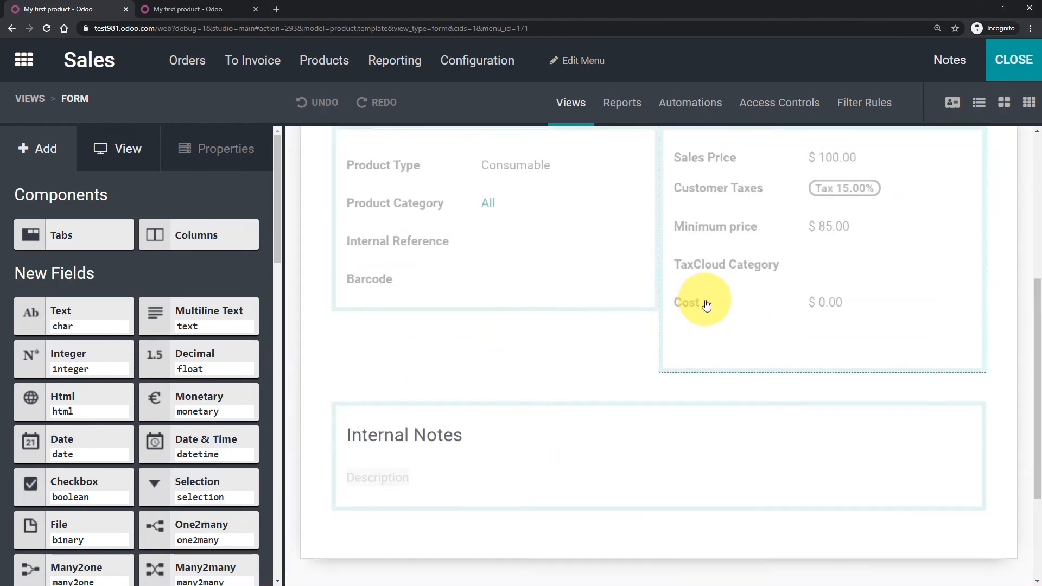
left_click(728, 282)
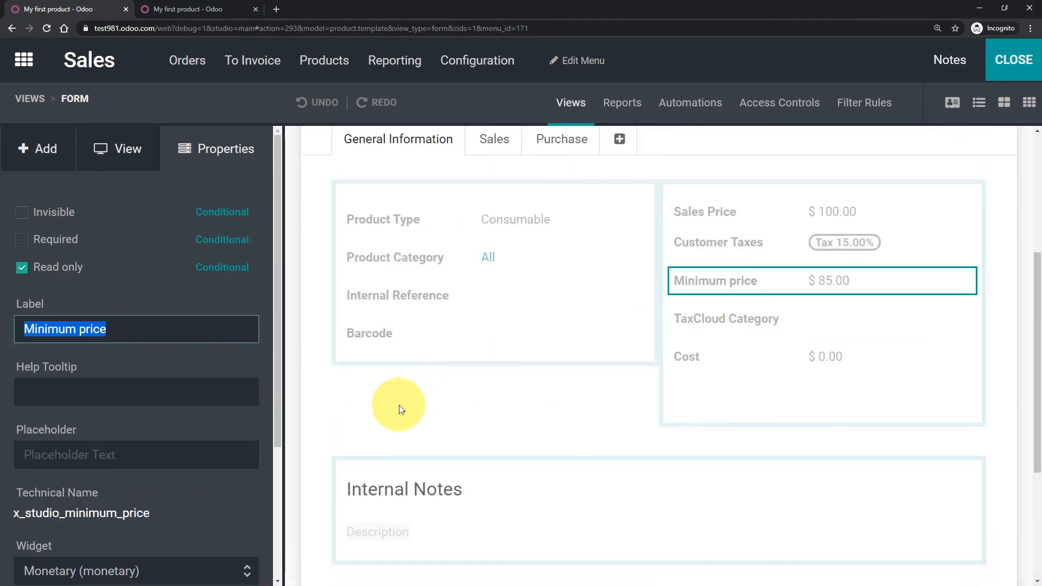
scroll(102, 531, "down", 3)
left_click(77, 554)
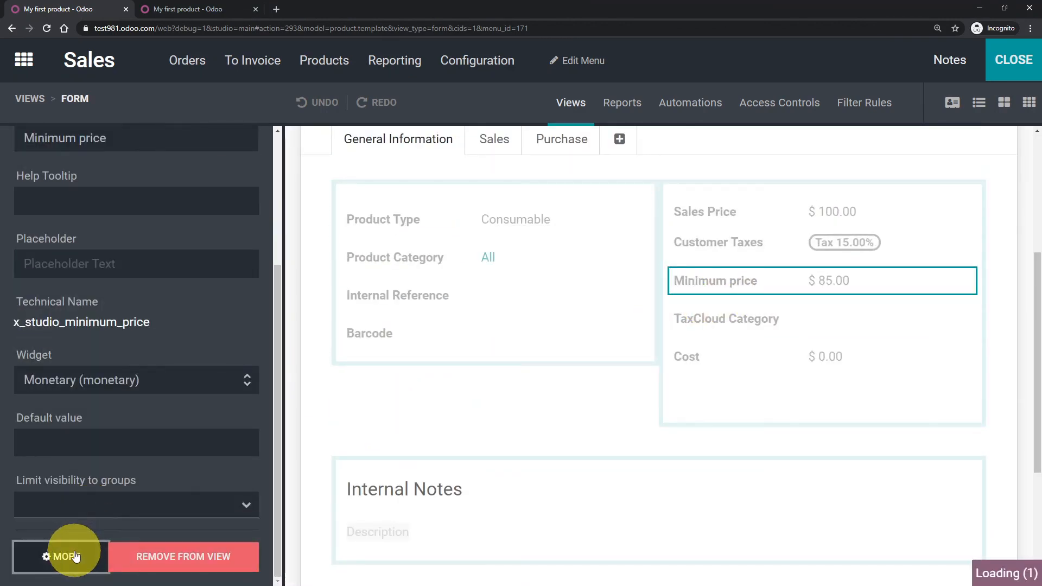
scroll(542, 423, "down", 5)
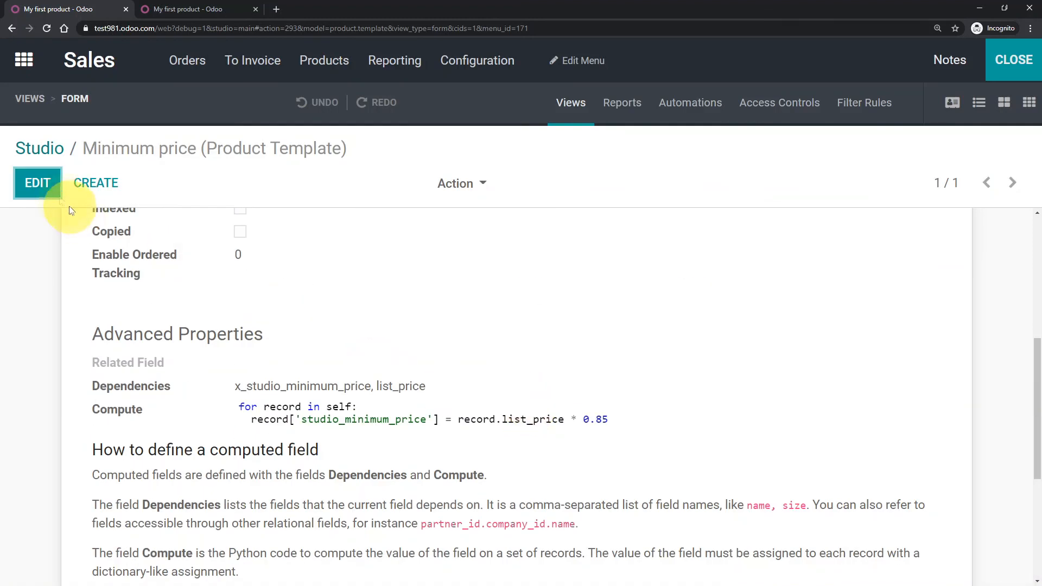
Restore the "x_" prefix in the Compute code so the field name reads 'x_studio_minimum_price', and save the definition
left_click(36, 185)
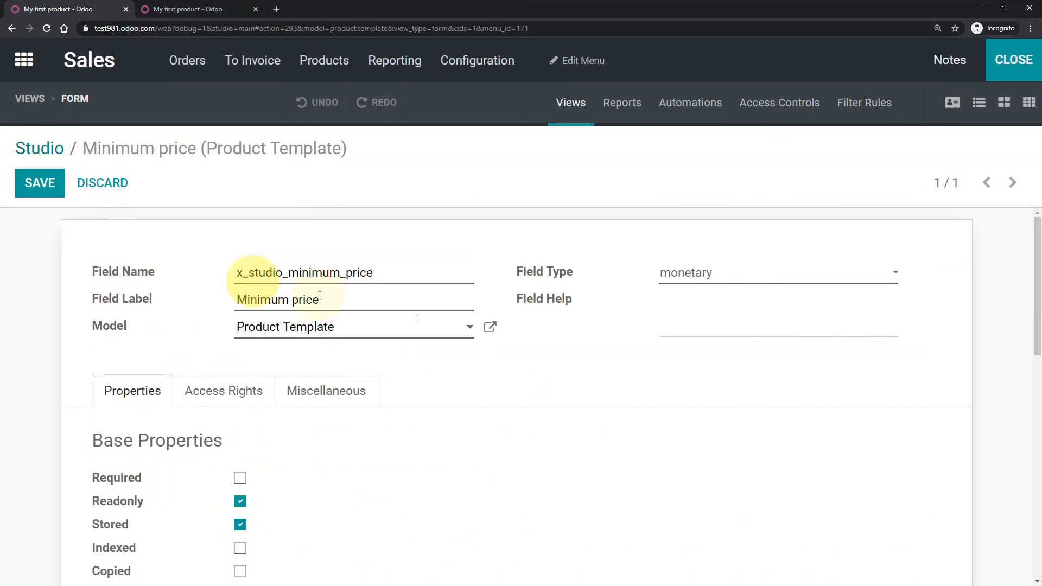
scroll(441, 344, "down", 5)
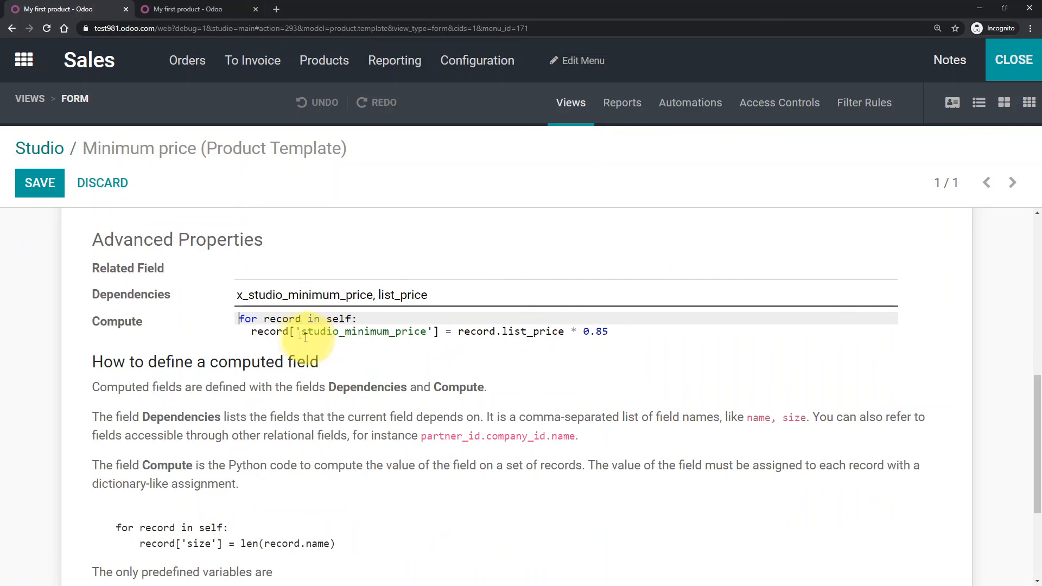
left_click(302, 331)
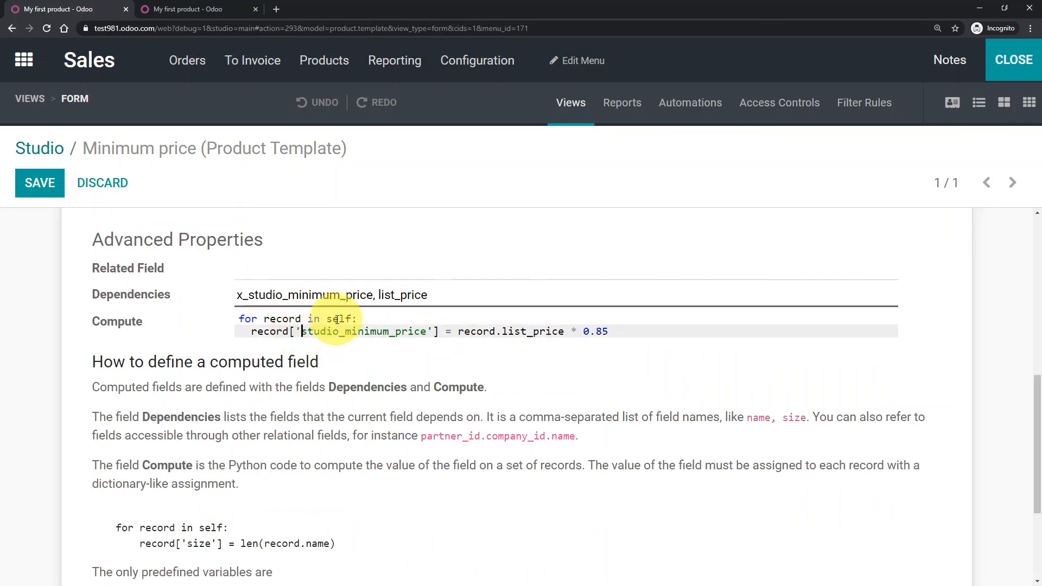
type("x_")
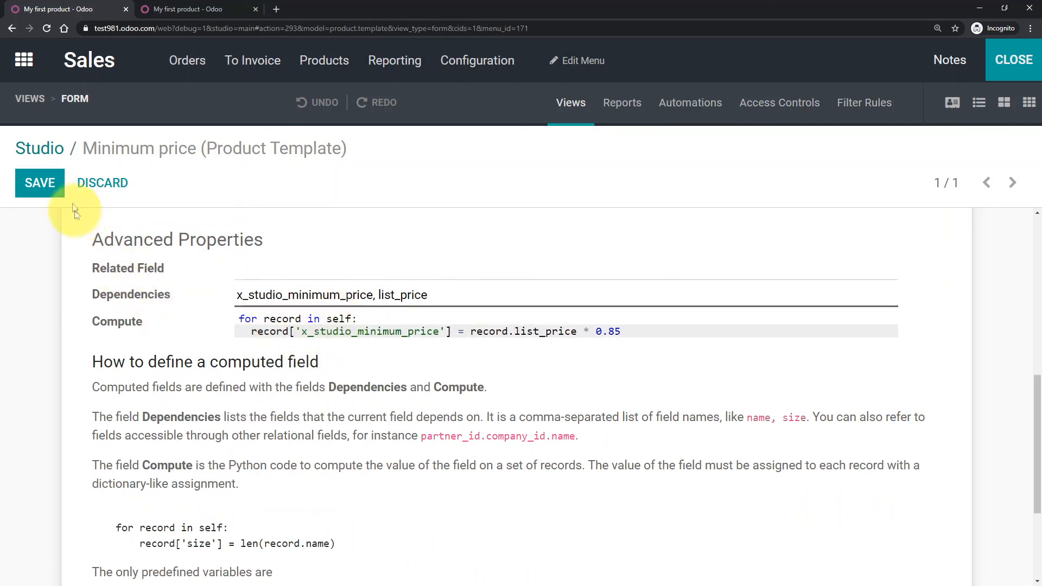
left_click(56, 193)
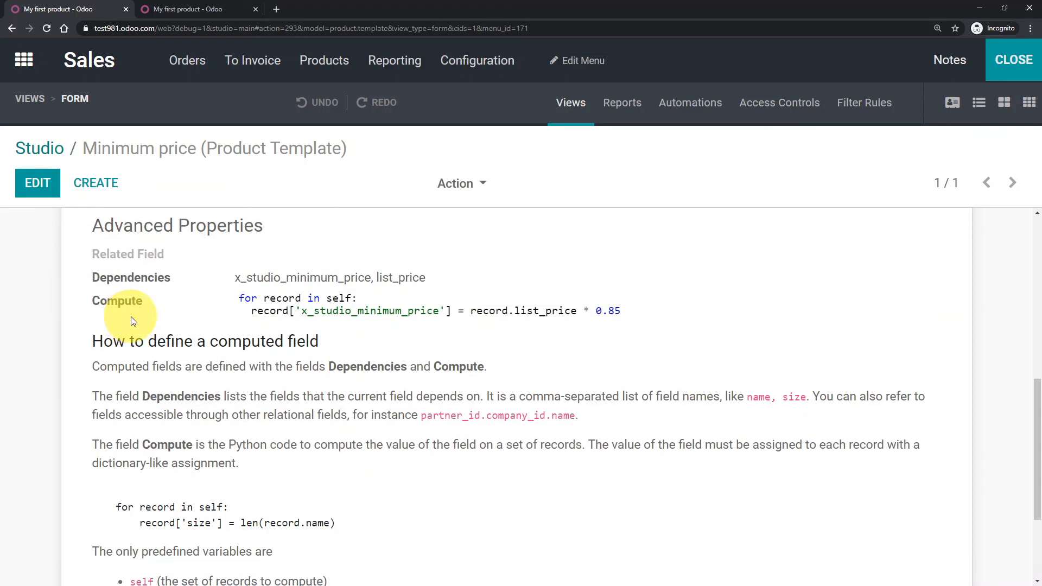
Leave Studio, set the Sales Price of My first product to 200.00, save the product and check its Minimum price
left_click(1014, 61)
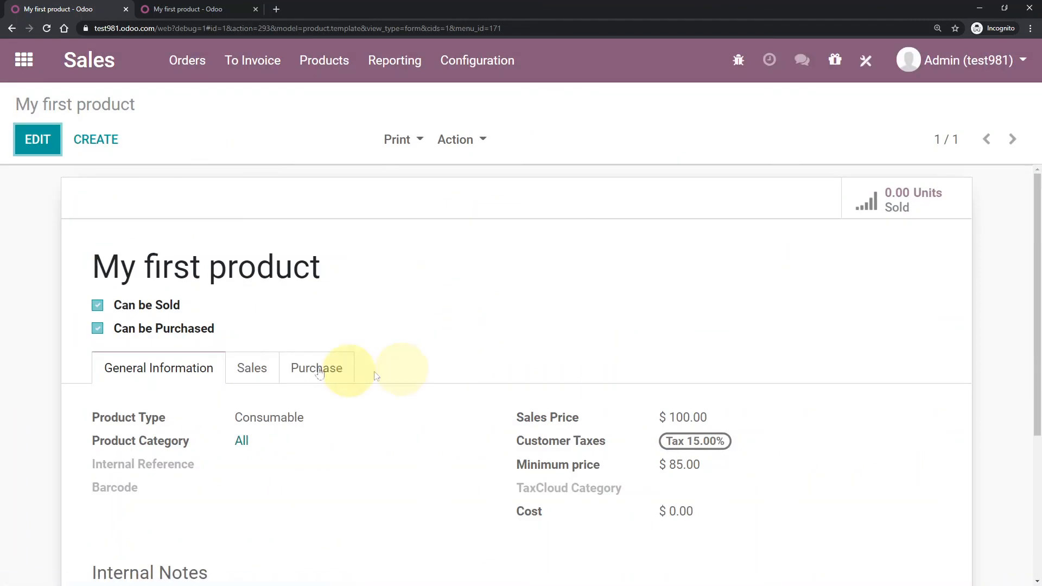
left_click(38, 142)
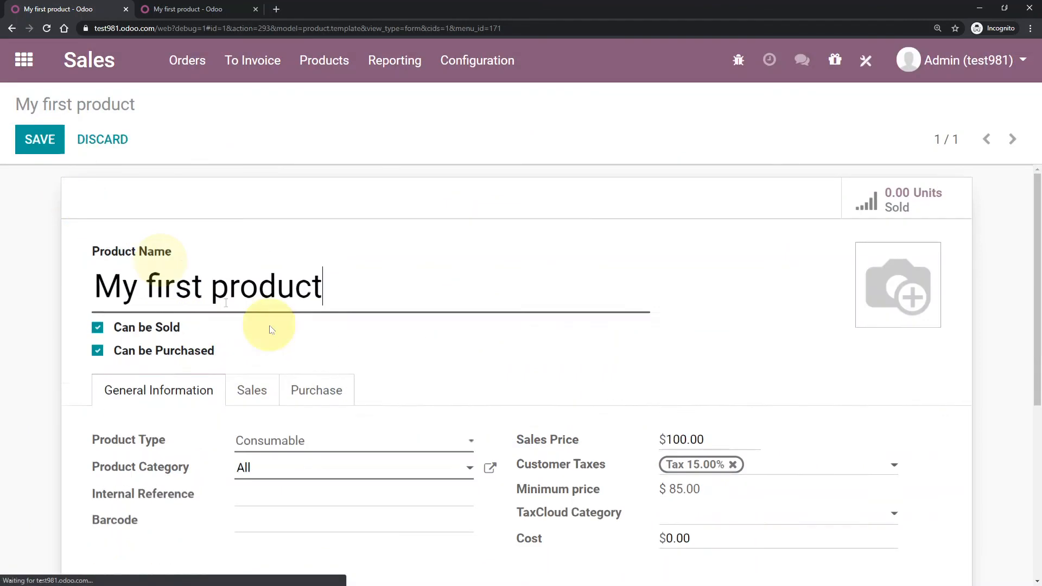
left_click(675, 440)
key("BackSpace")
type("2")
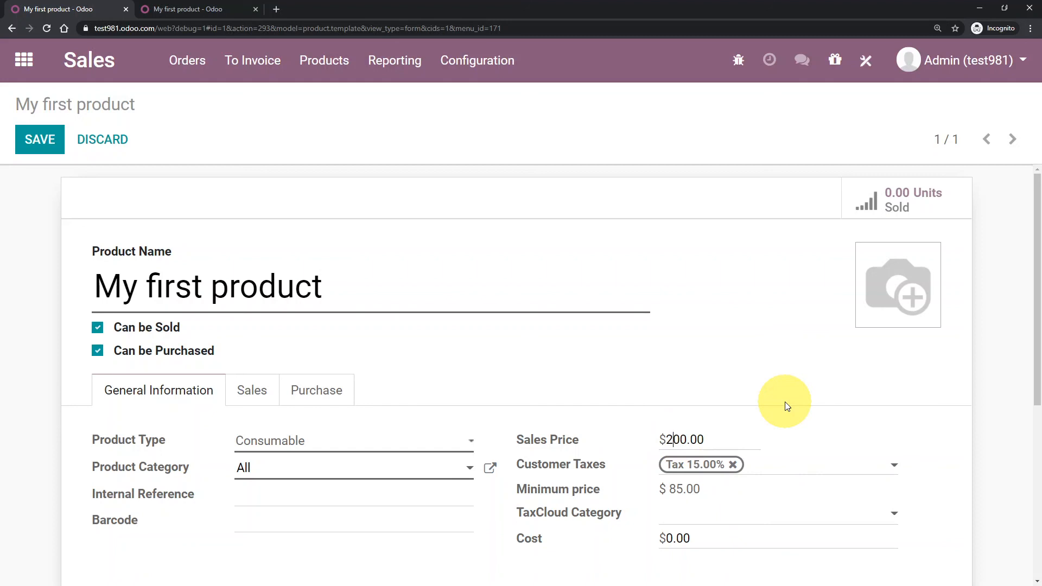
left_click(705, 371)
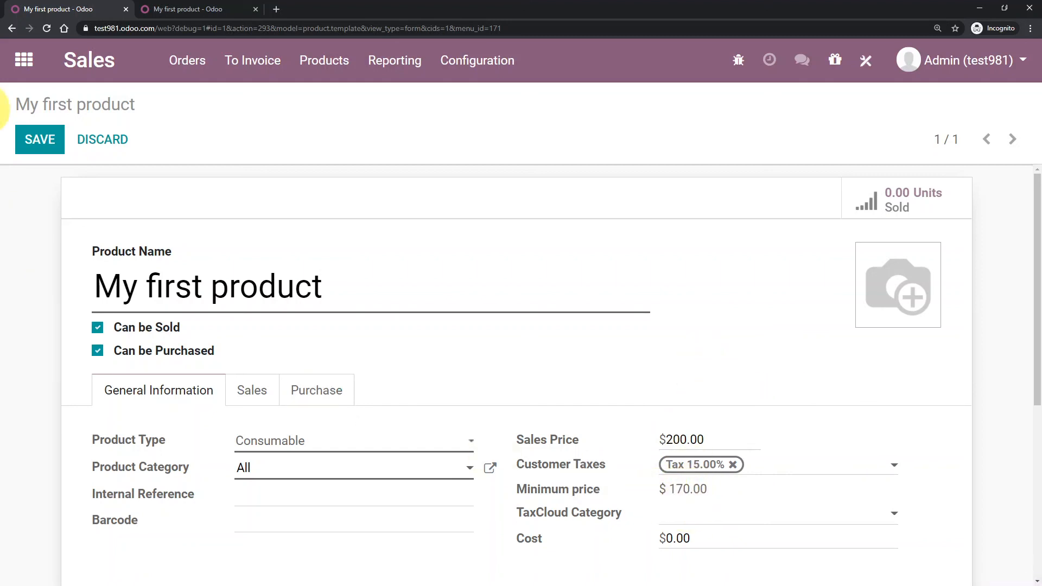
left_click(42, 141)
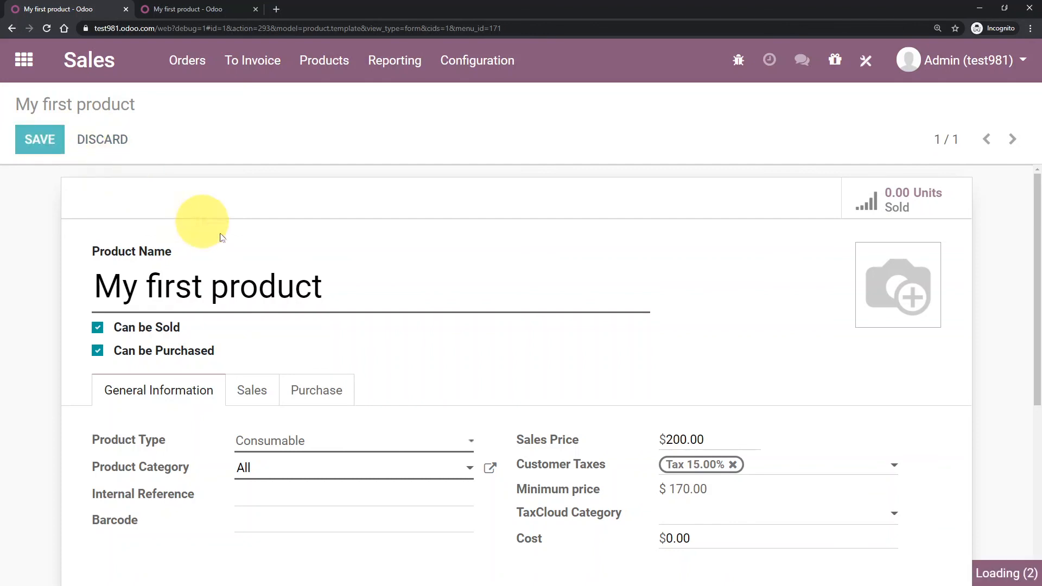
scroll(579, 391, "down", 3)
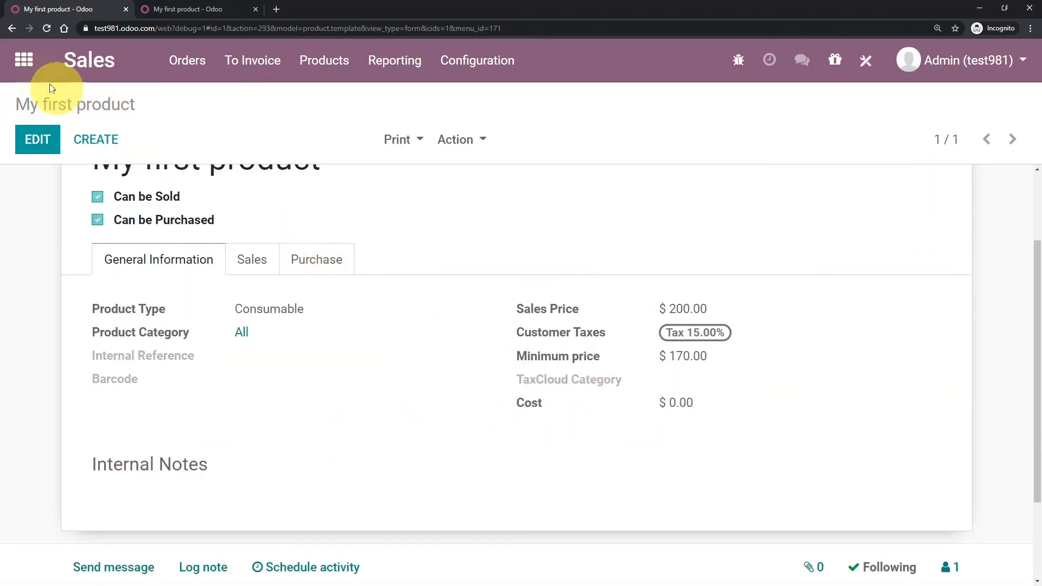
Go to the Quotations list, start a new quotation and look over the fields of its blank form
left_click(212, 95)
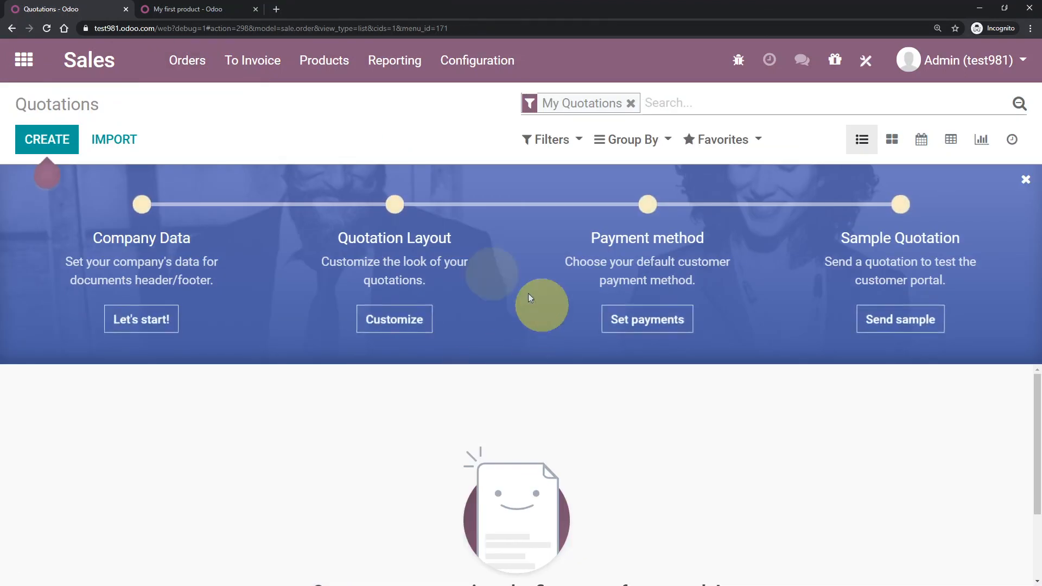
left_click(41, 144)
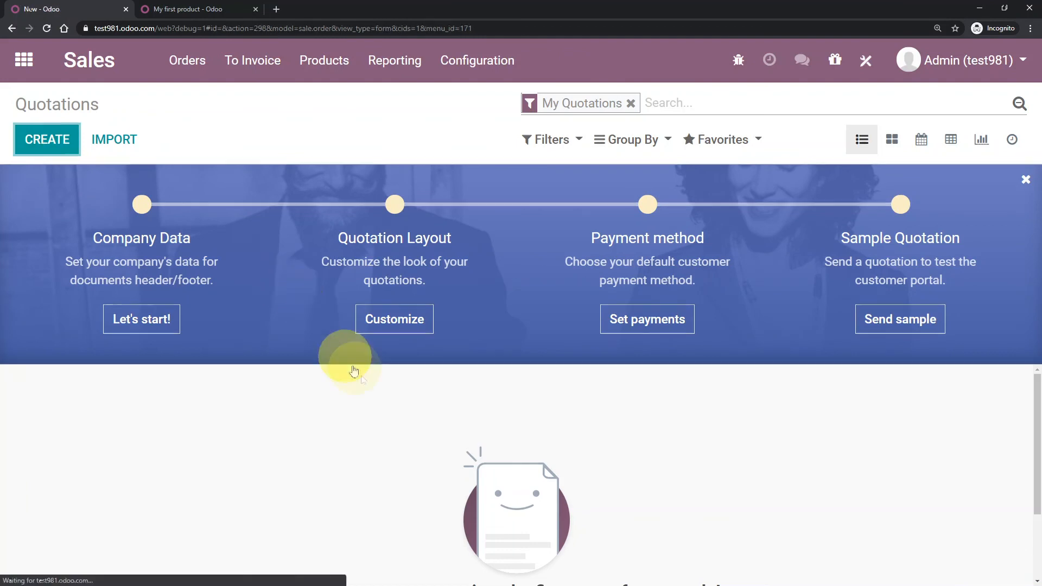
scroll(220, 403, "down", 2)
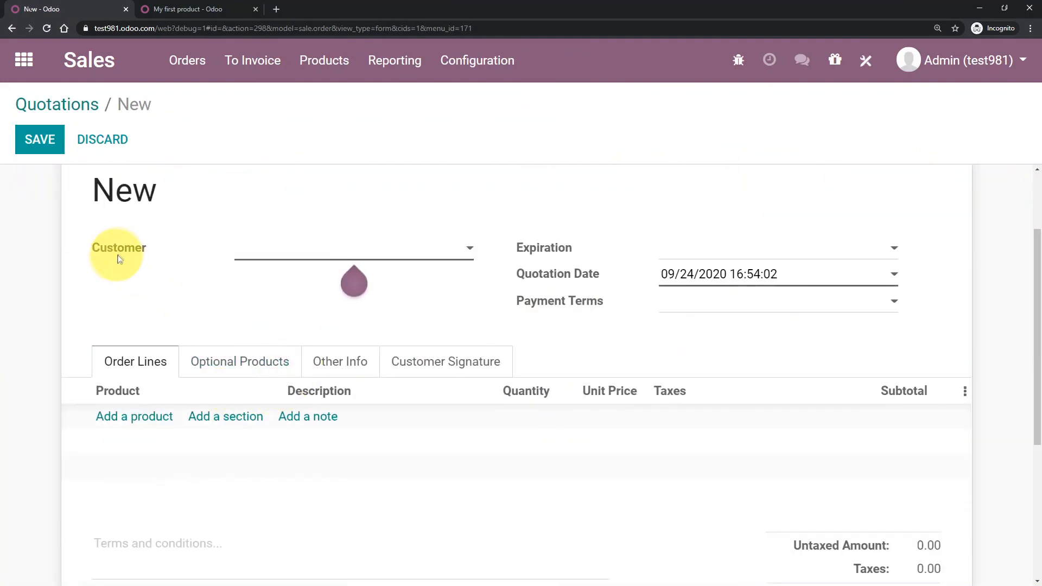
mouse_move(118, 252)
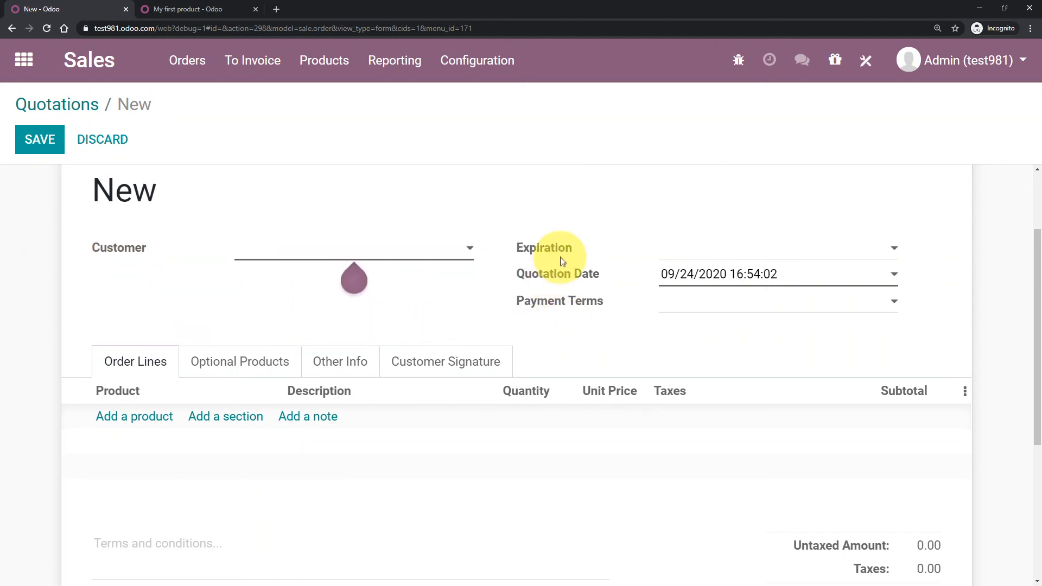
mouse_move(559, 250)
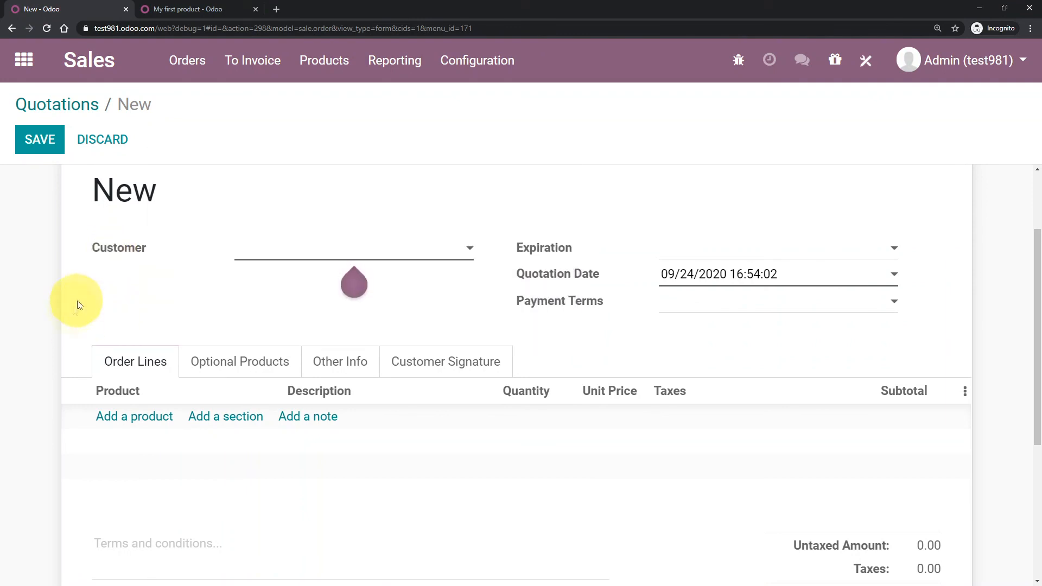
scroll(98, 299, "up", 2)
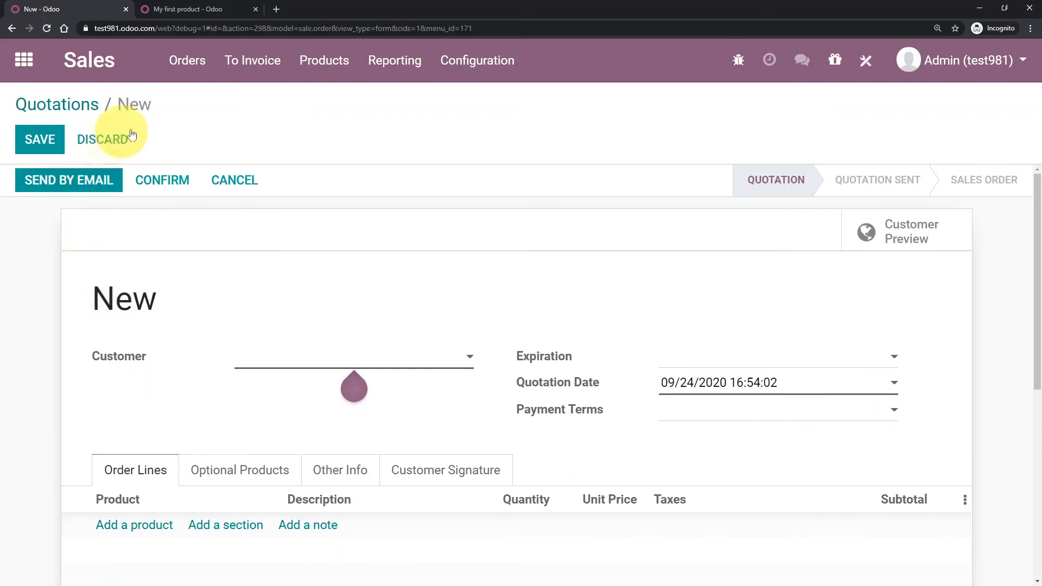